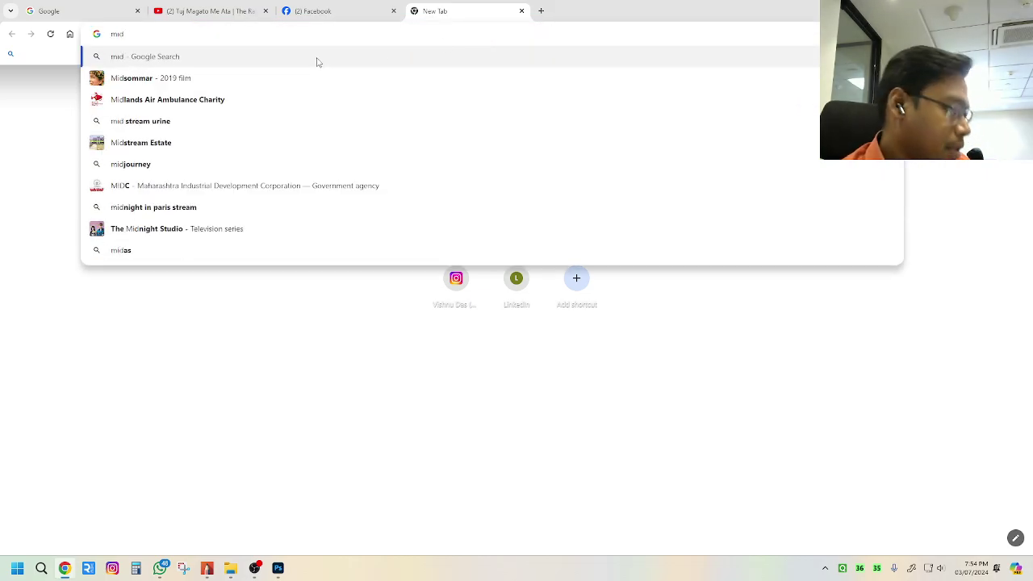
Search Google for midjourney
text(jor)
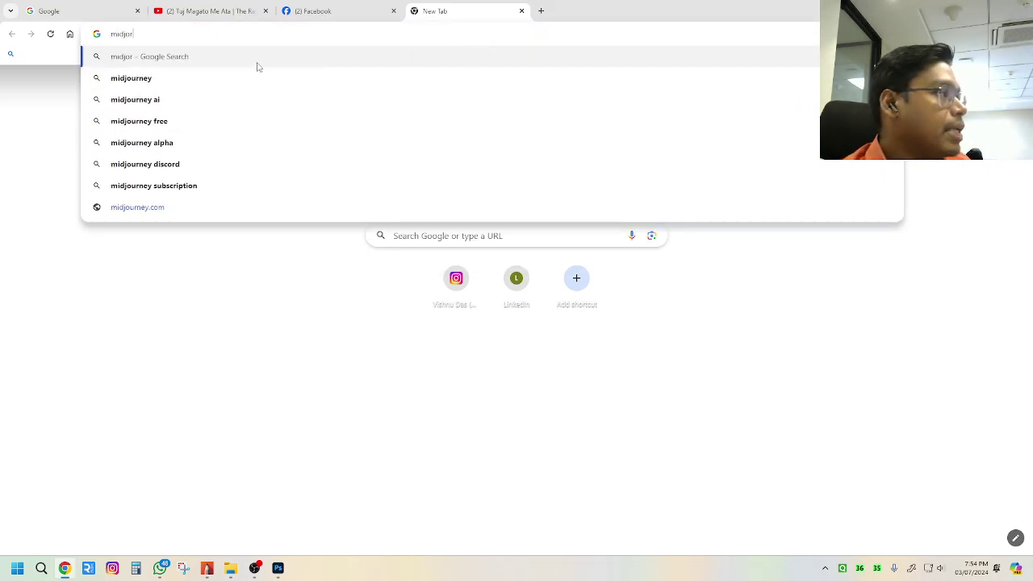
click(239, 76)
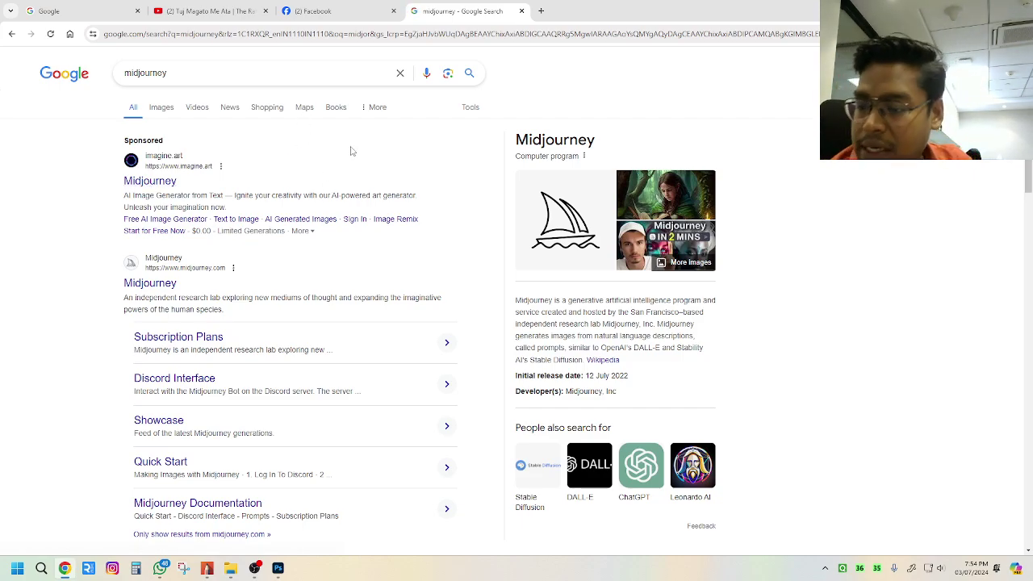
key(alt+Tab)
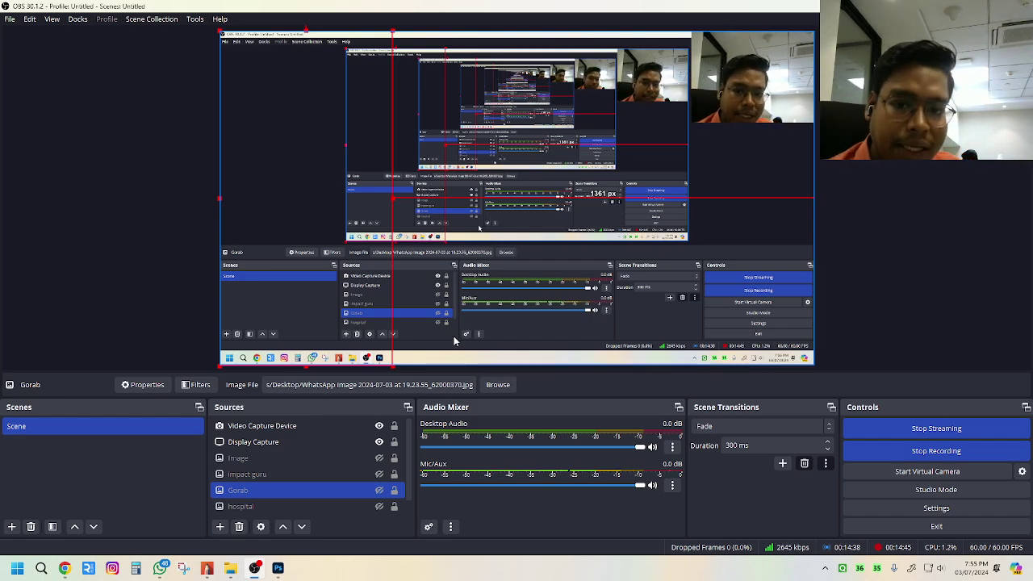
click(277, 568)
click(277, 568)
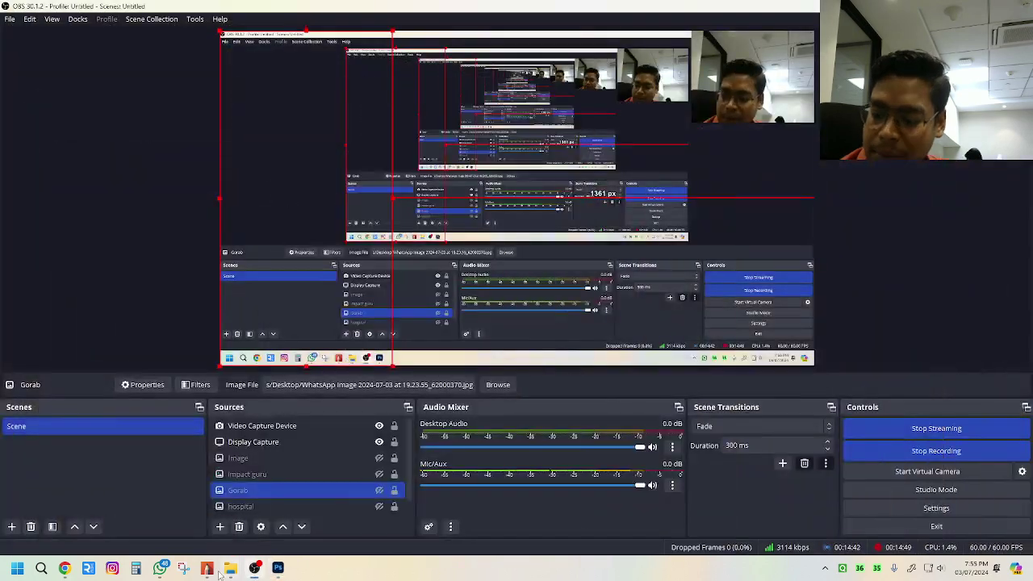
click(64, 568)
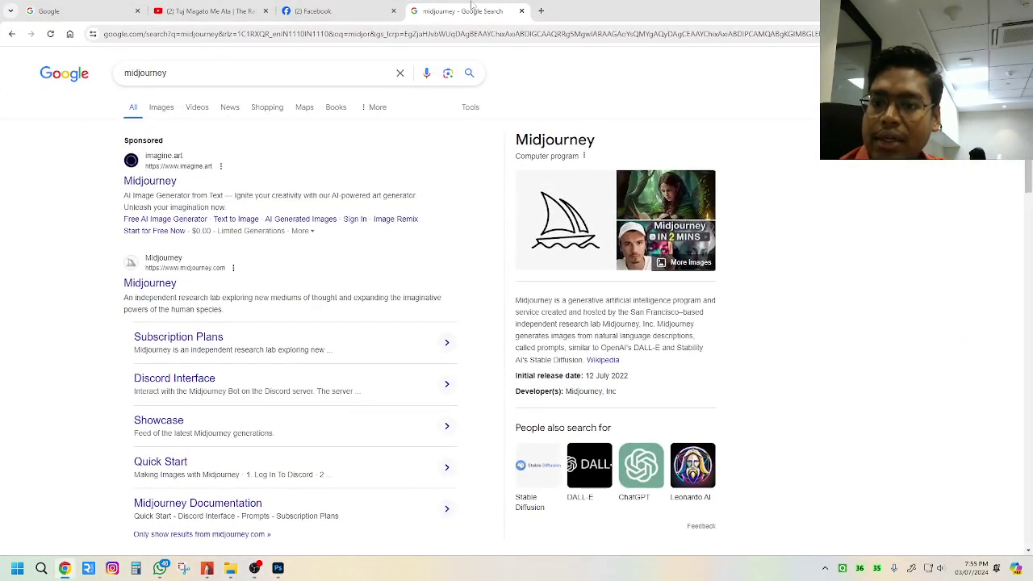
Search Google for adobe fire fly and open Adobe's Firefly product page on the India site
click(393, 33)
text(ado)
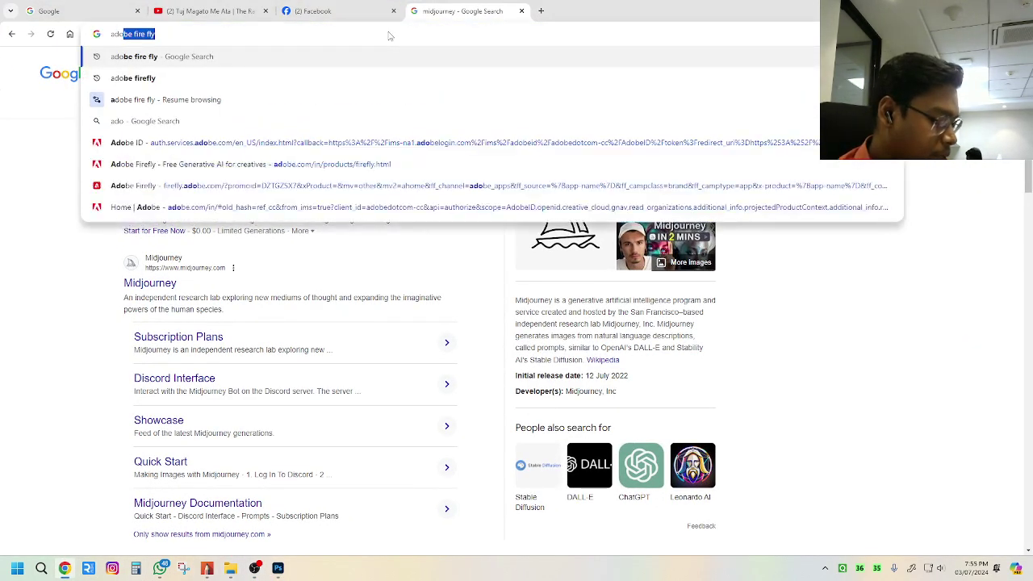
text(be)
click(293, 56)
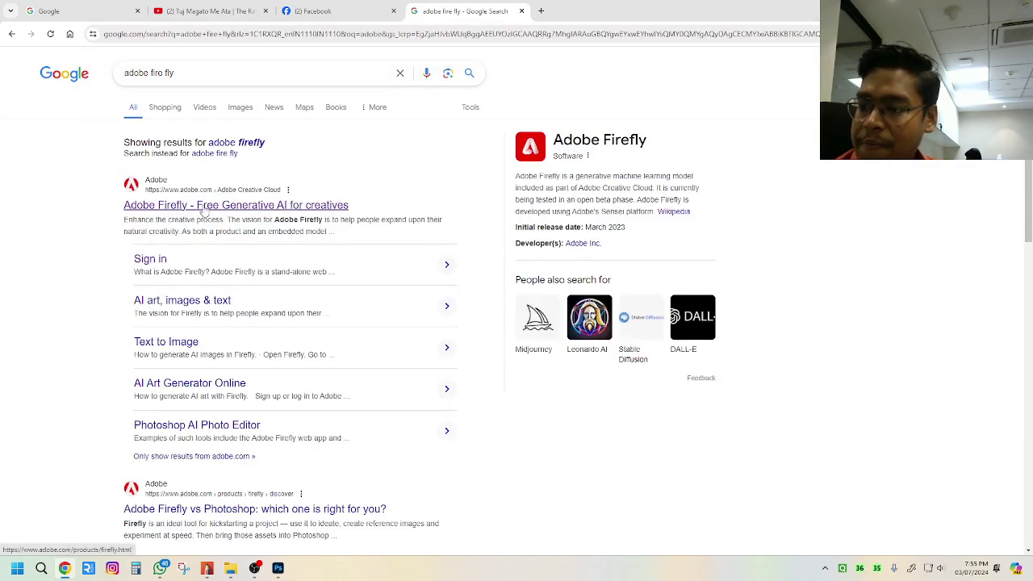
click(203, 209)
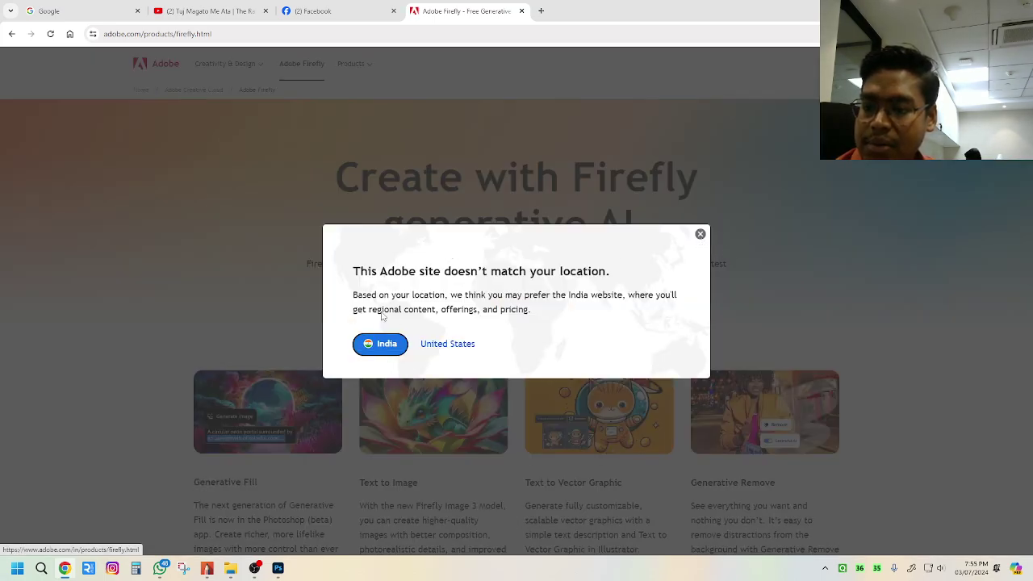
click(384, 346)
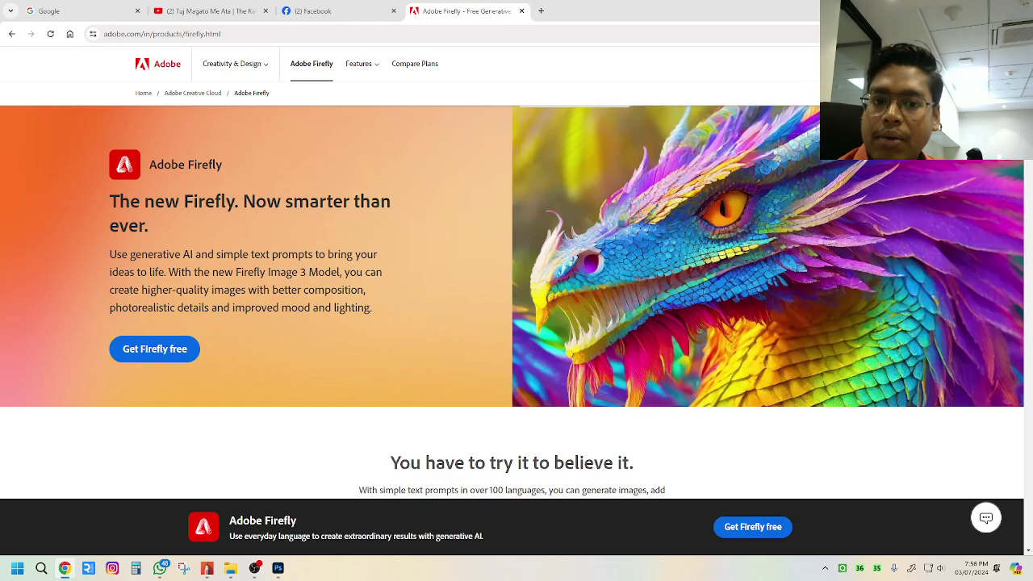
Check the monthly generative credits in the Adobe account details
click(877, 64)
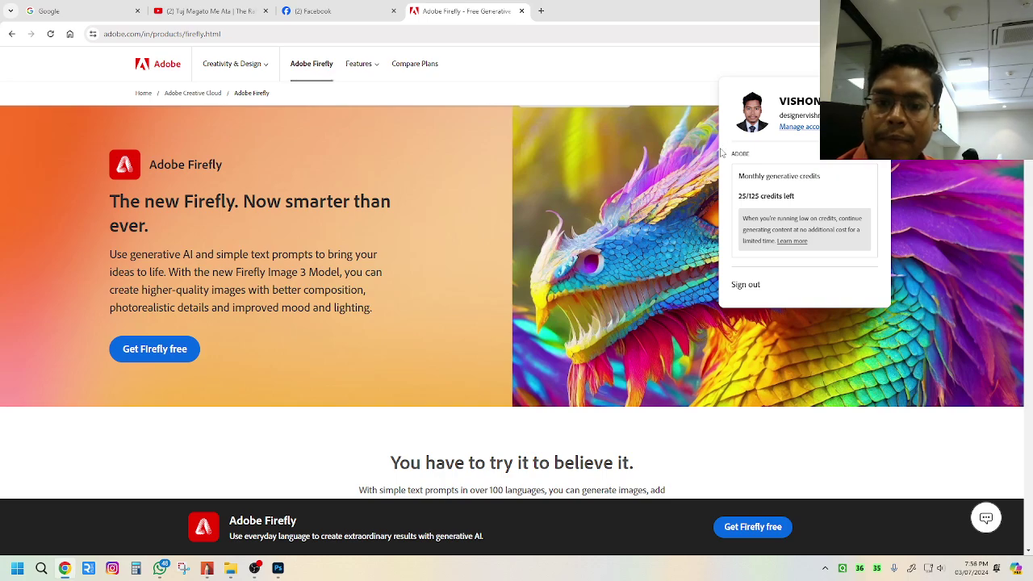
click(579, 69)
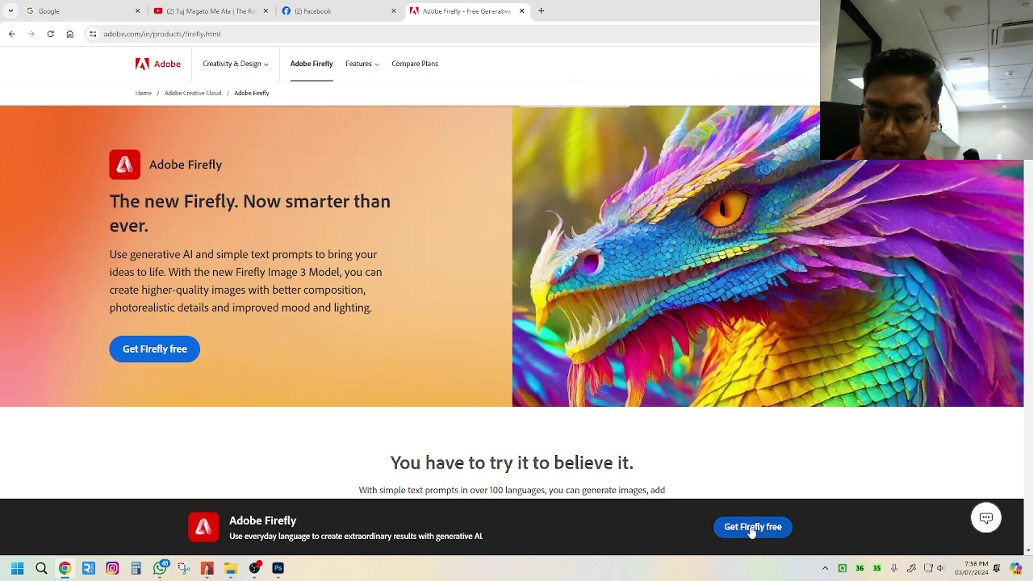
Find the Text to Image feature on the Firefly product page and open it in the Firefly web app
scroll(516, 400, down, 6)
scroll(516, 399, down, 2)
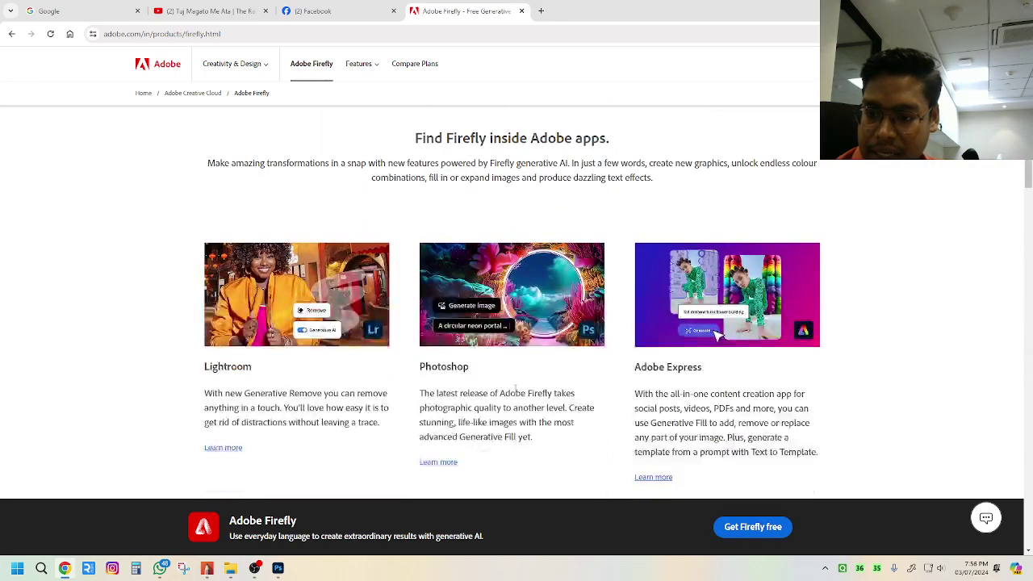
scroll(431, 326, up, 2)
scroll(432, 326, up, 1)
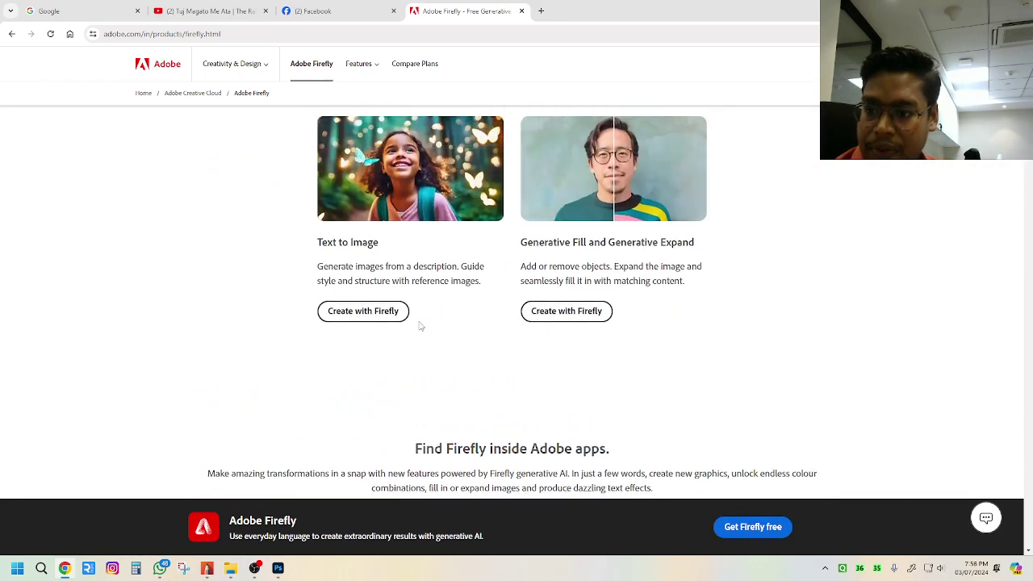
click(369, 324)
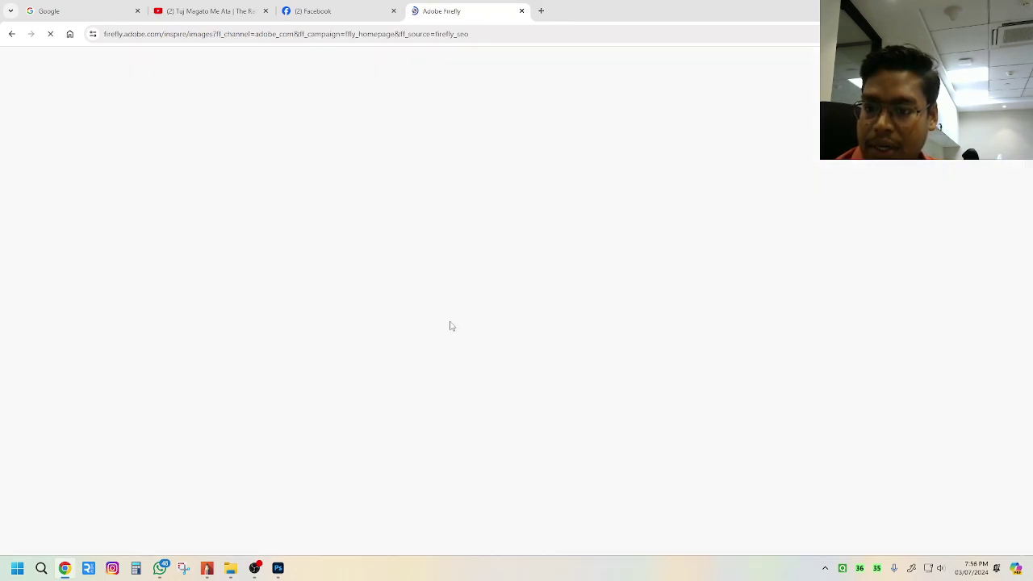
click(326, 10)
click(452, 7)
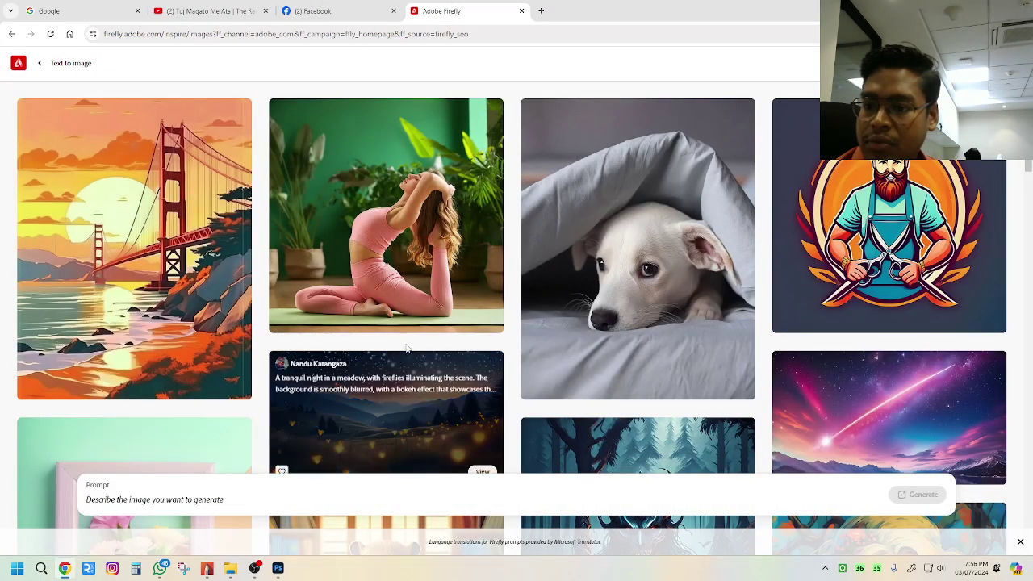
Skim the Text to image inspiration gallery and look at the account details
scroll(280, 259, down, 6)
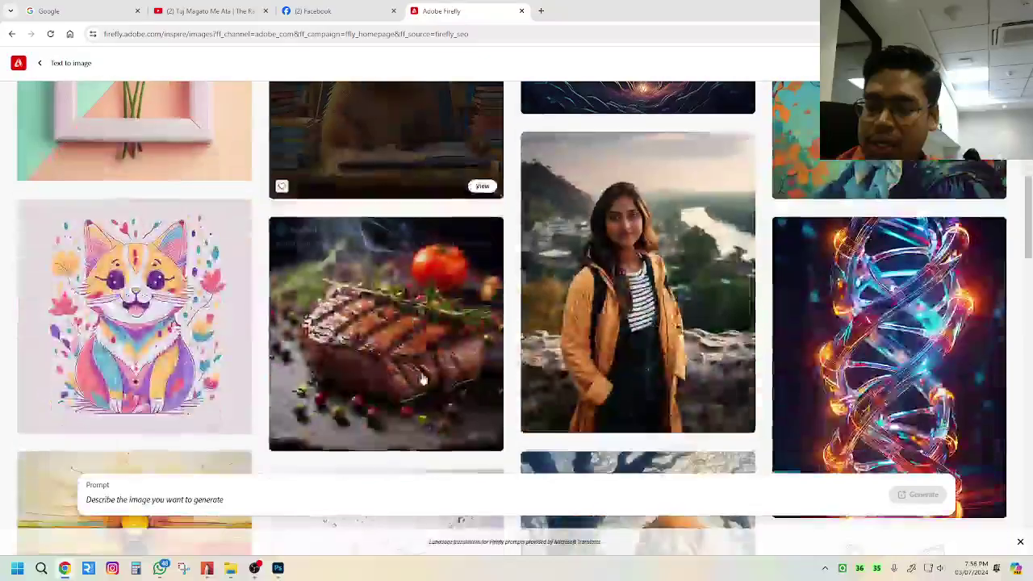
scroll(461, 366, up, 6)
scroll(461, 366, down, 5)
scroll(288, 433, up, 5)
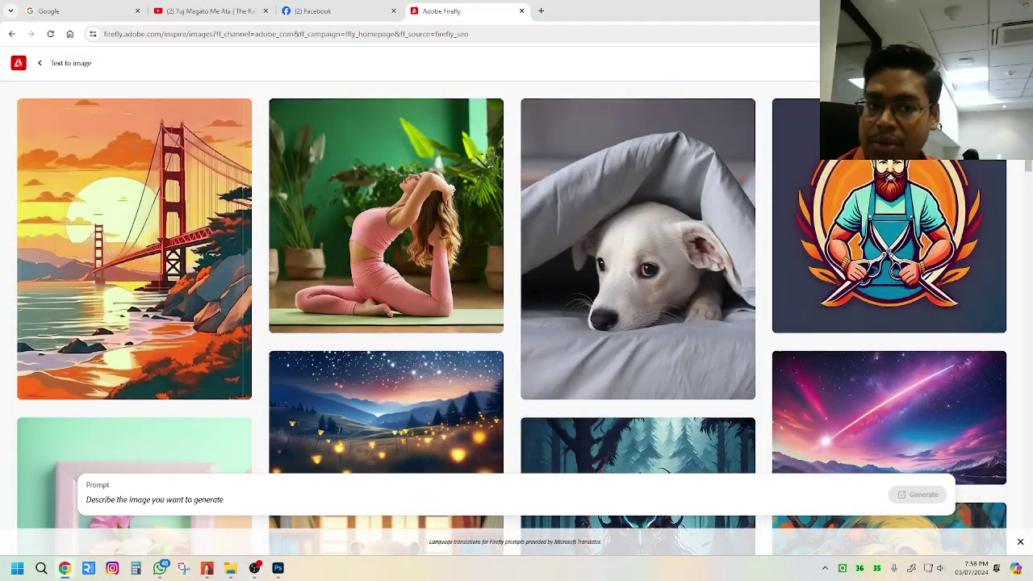
click(1008, 63)
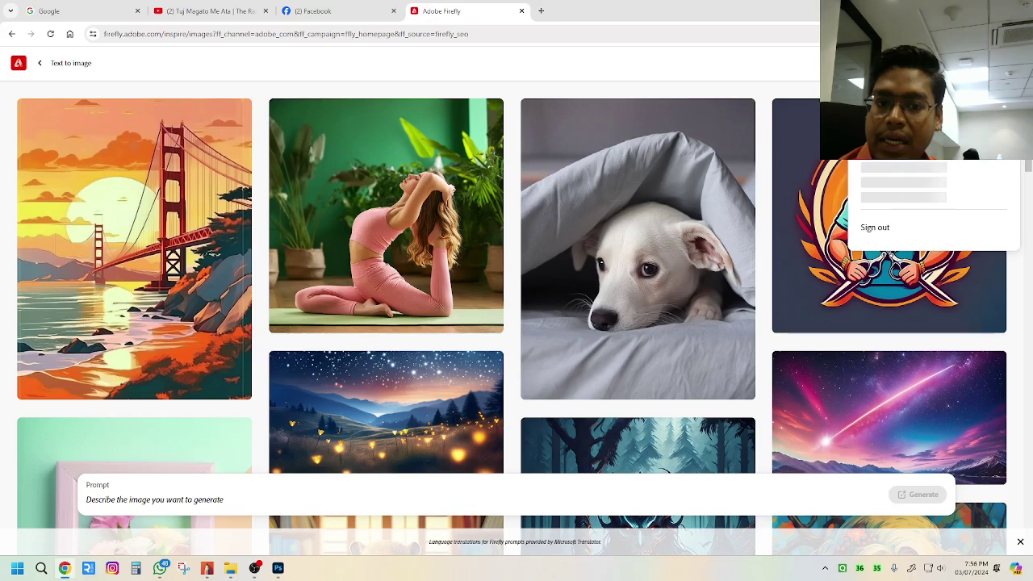
click(1009, 63)
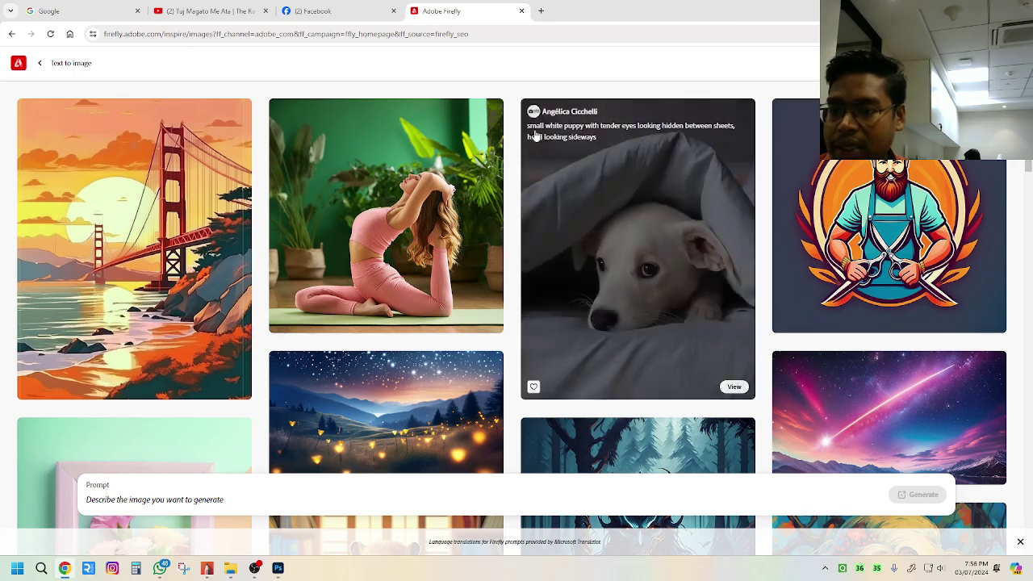
Examine the sample images in the gallery's upper rows, such as the steak, the DNA molecule and the portrait
scroll(413, 297, down, 8)
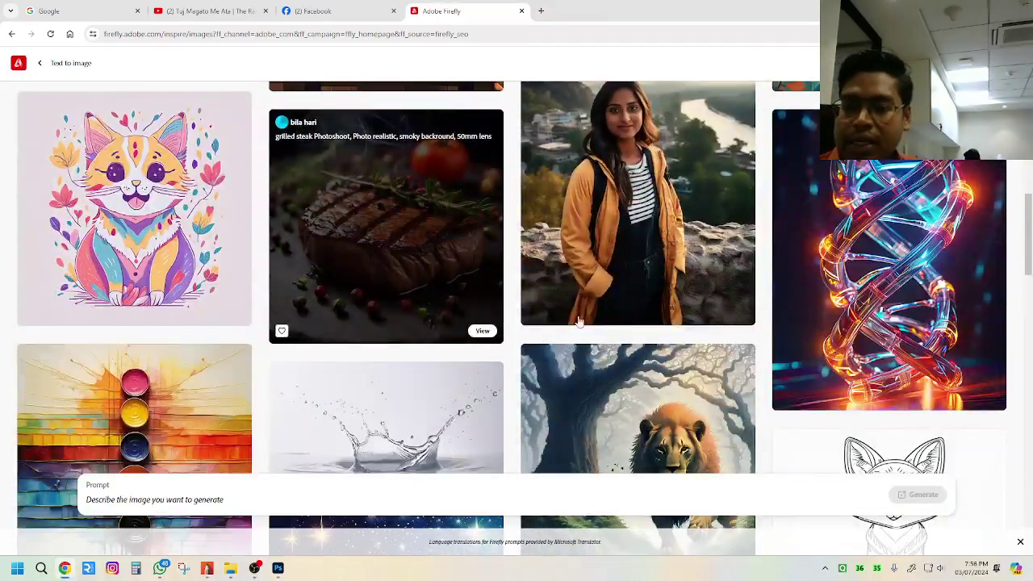
scroll(382, 228, down, 1)
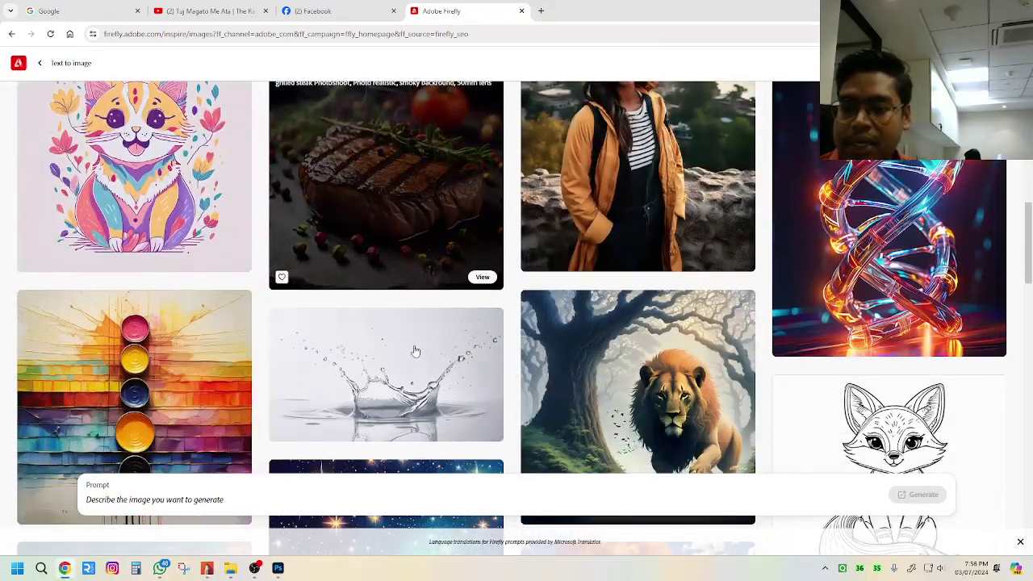
scroll(673, 424, down, 1)
scroll(395, 331, up, 3)
scroll(397, 327, up, 3)
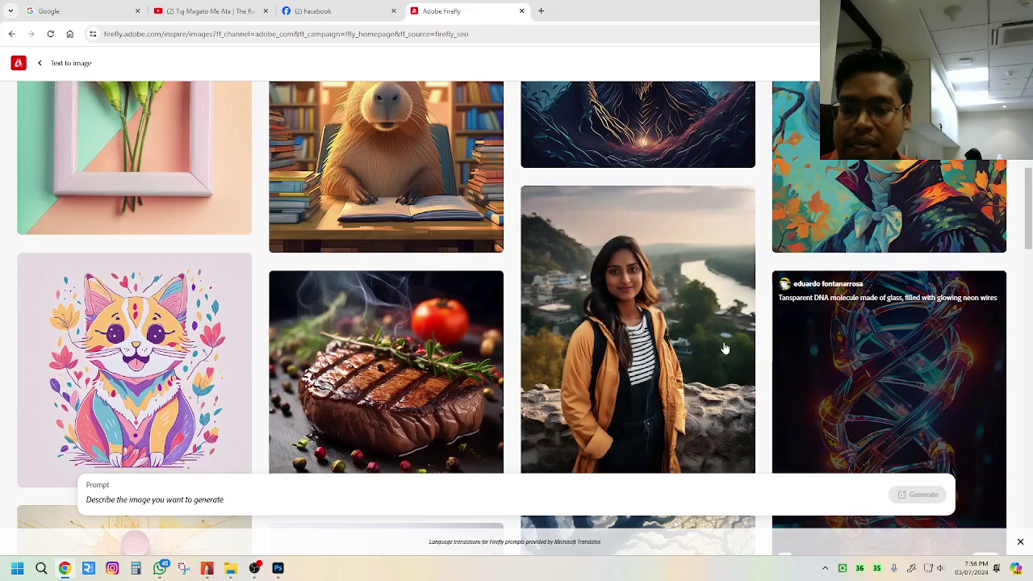
scroll(706, 343, down, 1)
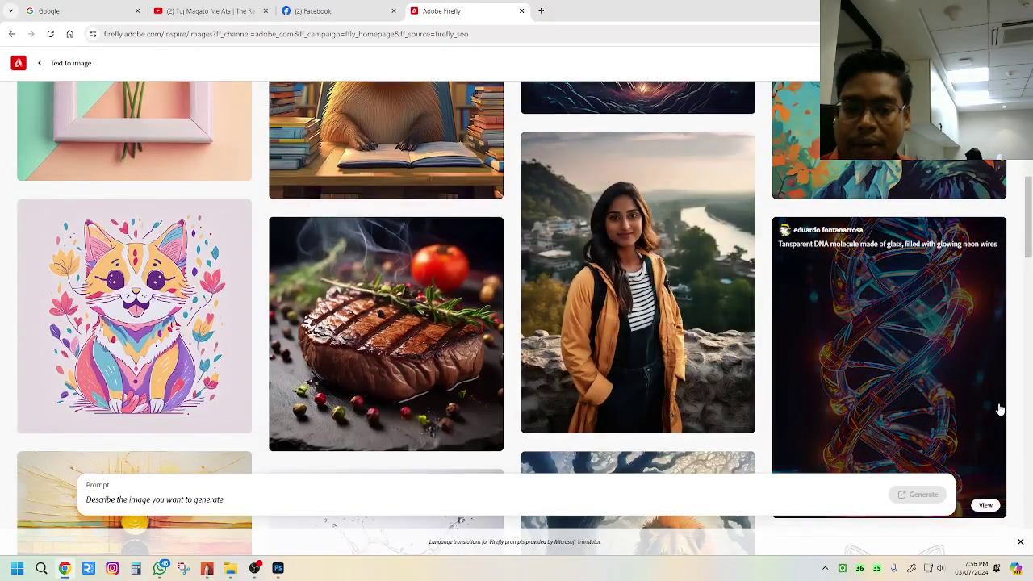
scroll(945, 422, up, 2)
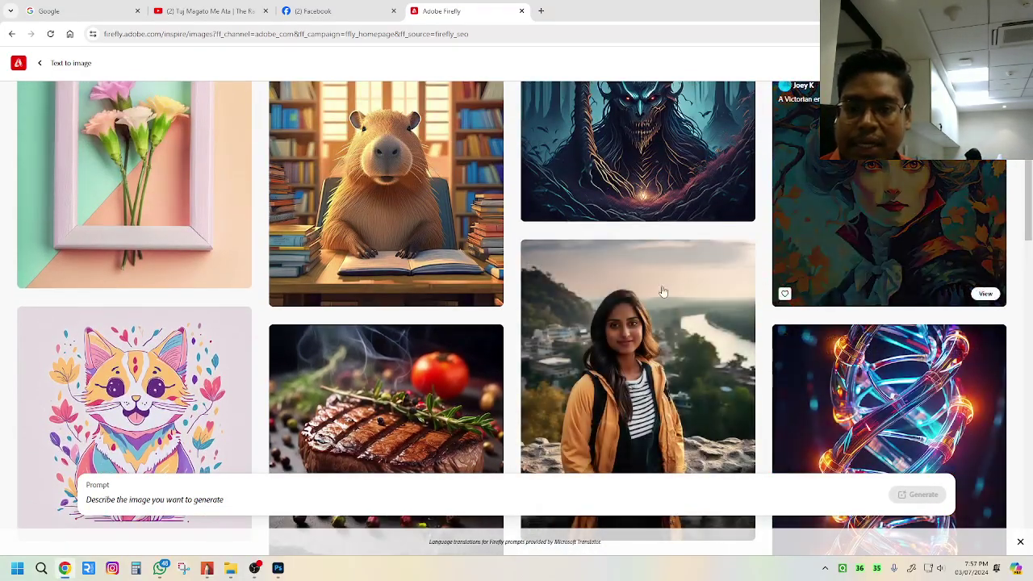
scroll(637, 273, up, 3)
scroll(617, 272, up, 4)
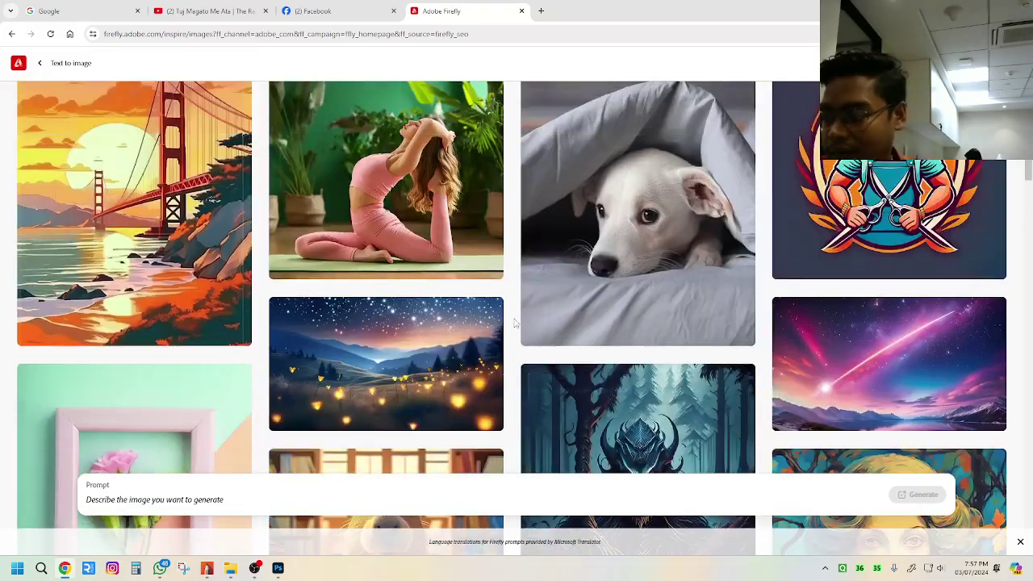
scroll(517, 323, up, 1)
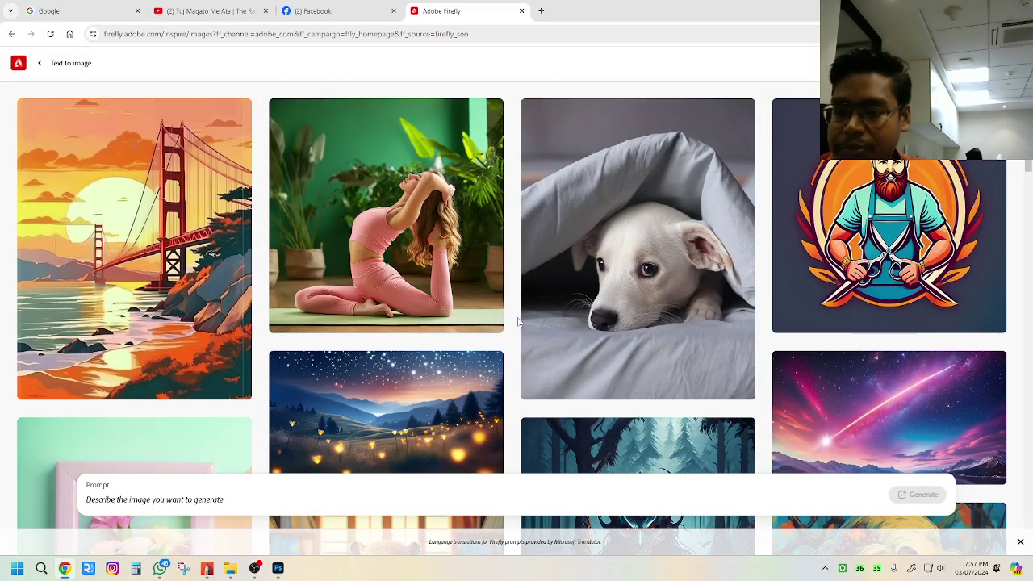
scroll(743, 226, down, 10)
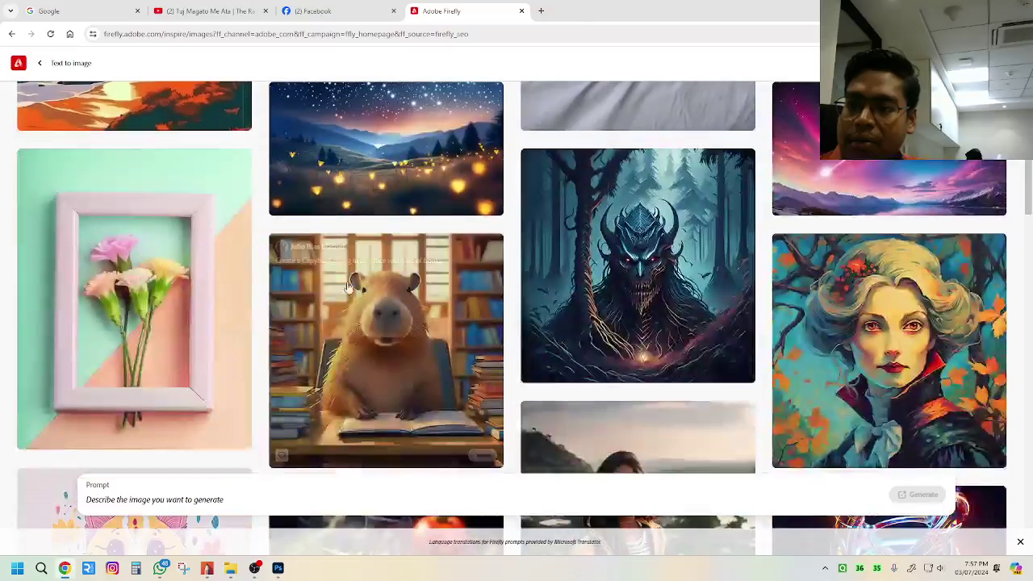
scroll(742, 226, up, 10)
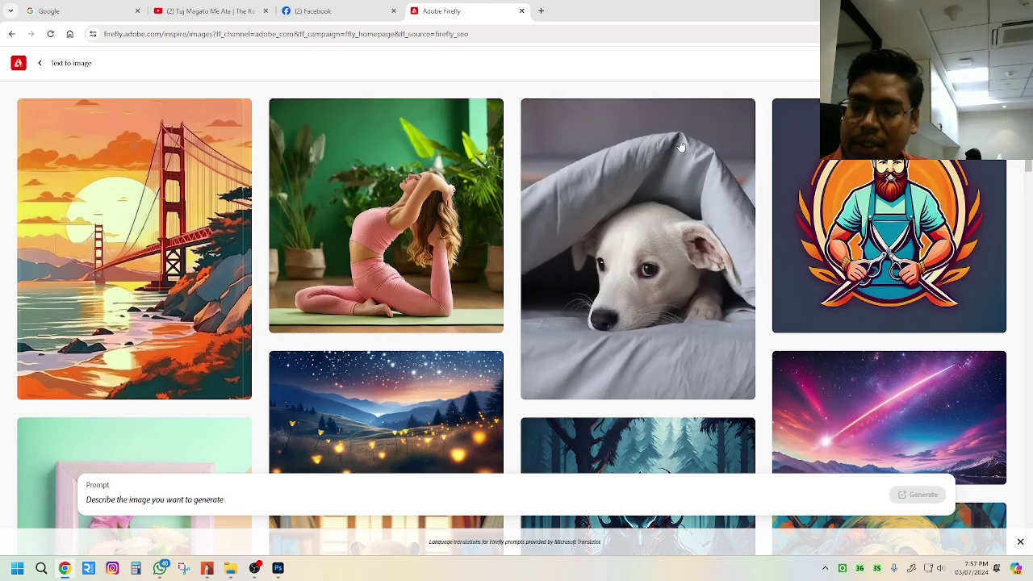
Read the prompts behind sample images, from the yoga picture down to the witch, fantasy cave and autumn tree
mouse_move(491, 256)
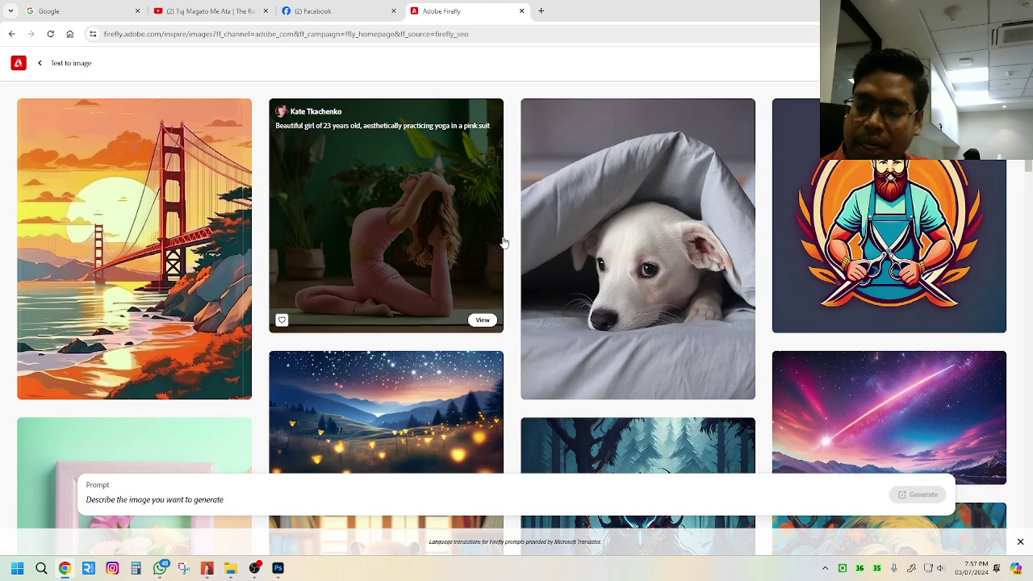
scroll(410, 234, down, 8)
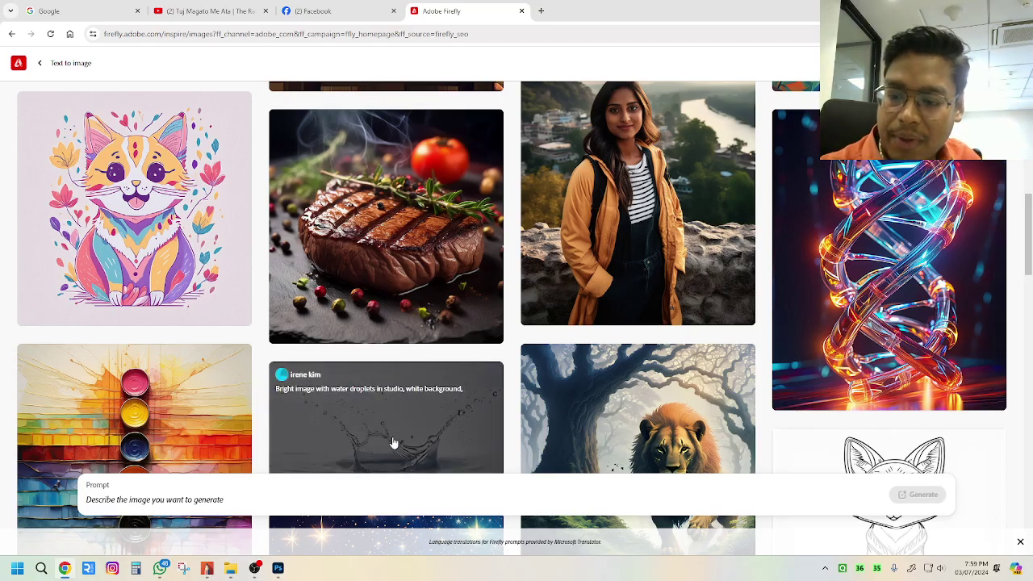
scroll(502, 388, down, 6)
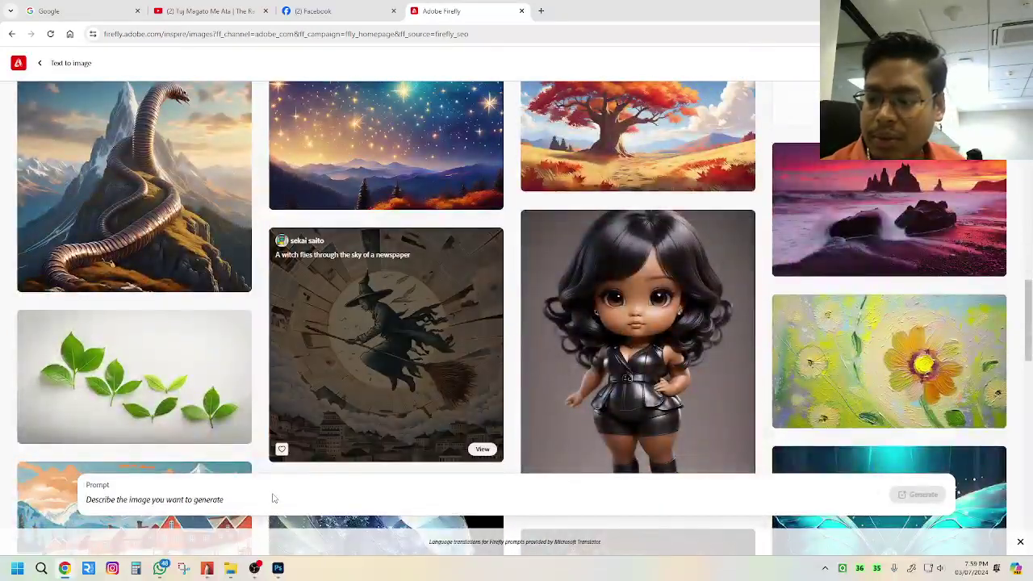
scroll(452, 323, down, 4)
scroll(418, 323, up, 1)
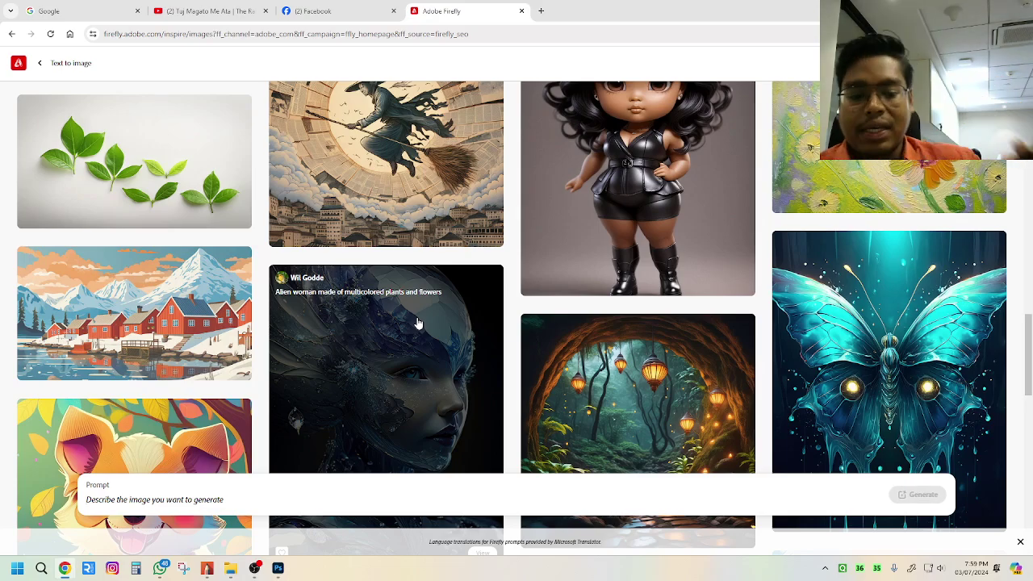
scroll(621, 293, down, 2)
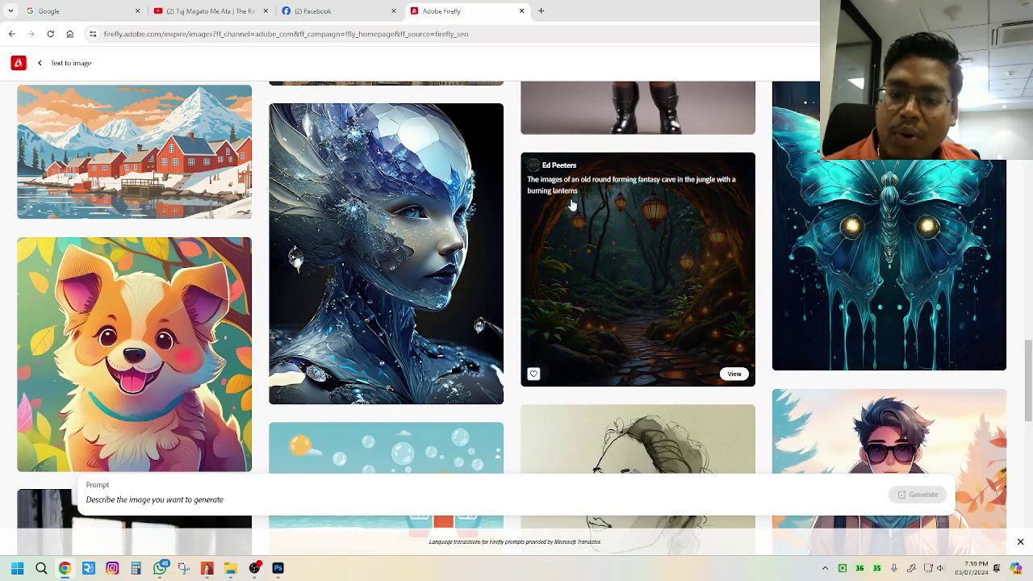
scroll(707, 315, up, 4)
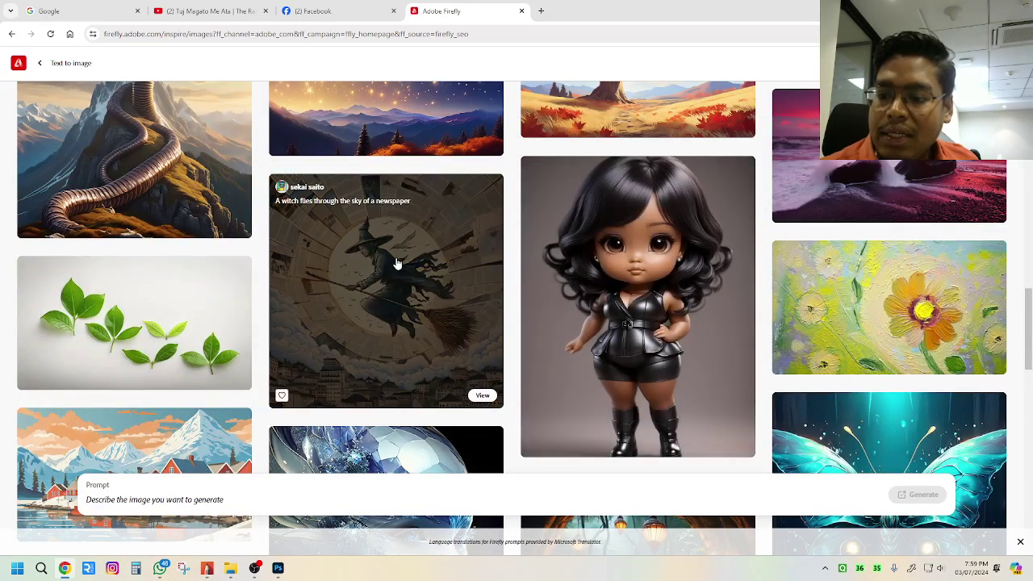
scroll(629, 324, up, 4)
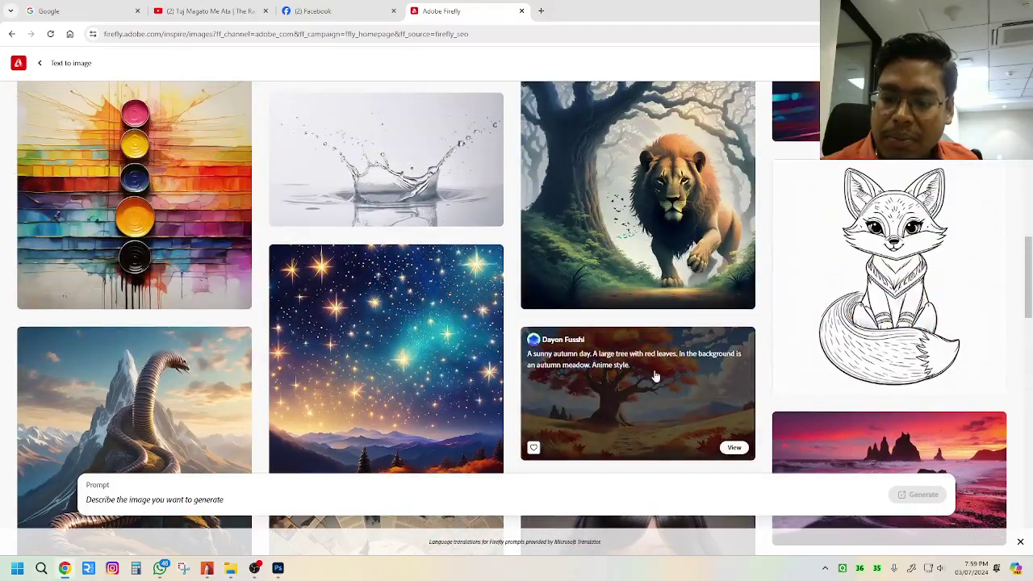
Open the autumn tree sample image with its prompt and generation settings in Firefly's Text to image editor
scroll(652, 376, down, 1)
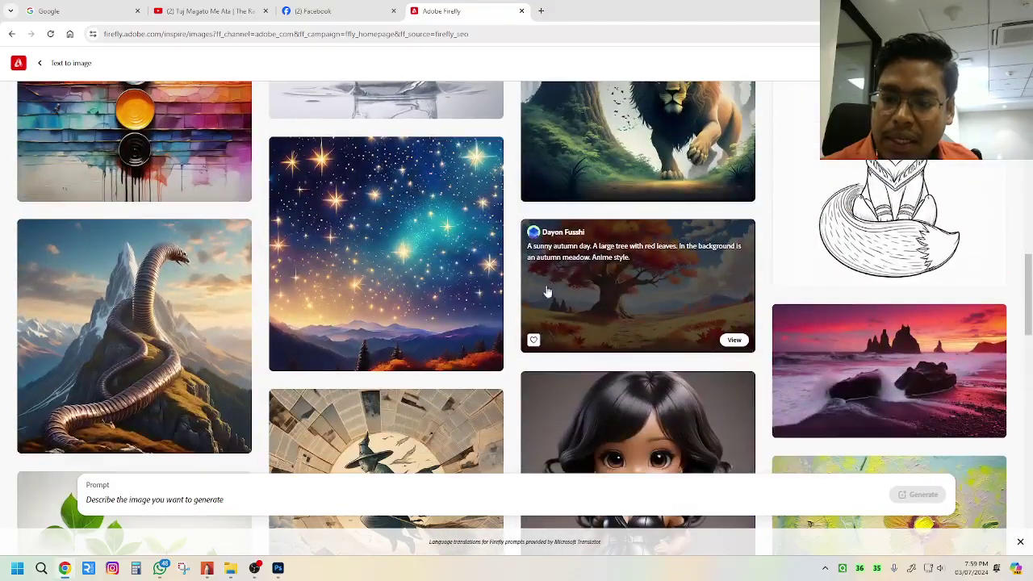
click(609, 303)
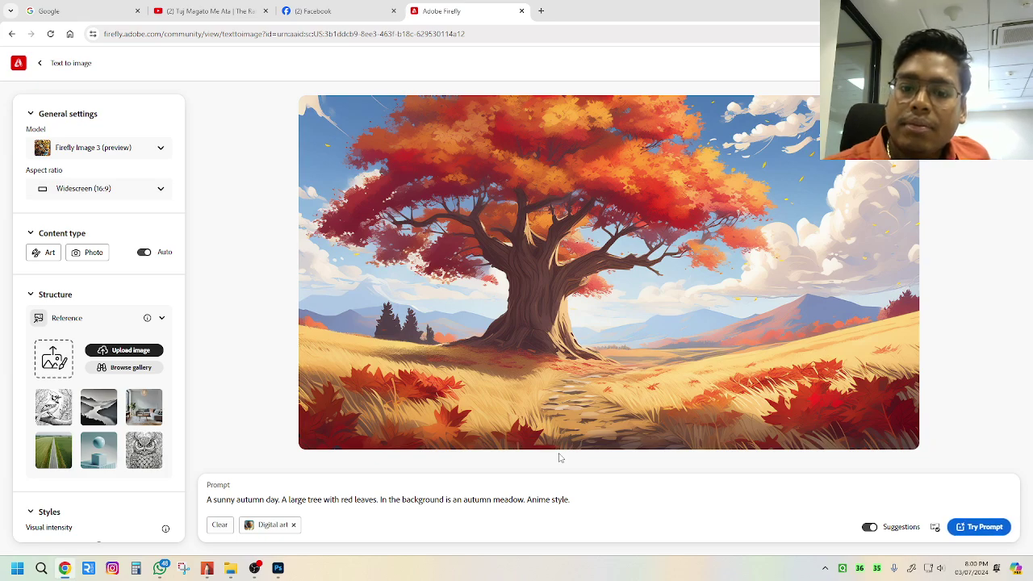
triple_click(542, 499)
click(543, 500)
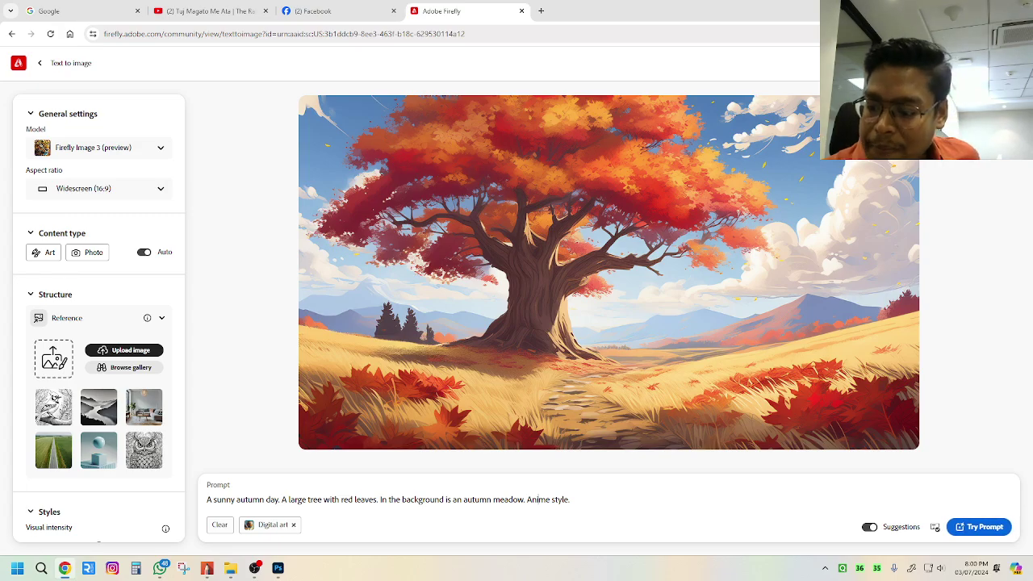
Switch to Sketchbook Pro and sketch an ear with its inner folds in black pencil on the blank canvas
key(alt+Tab)
click(207, 568)
scroll(318, 294, down, 4)
scroll(326, 303, up, 6)
scroll(403, 259, down, 3)
scroll(406, 253, up, 1)
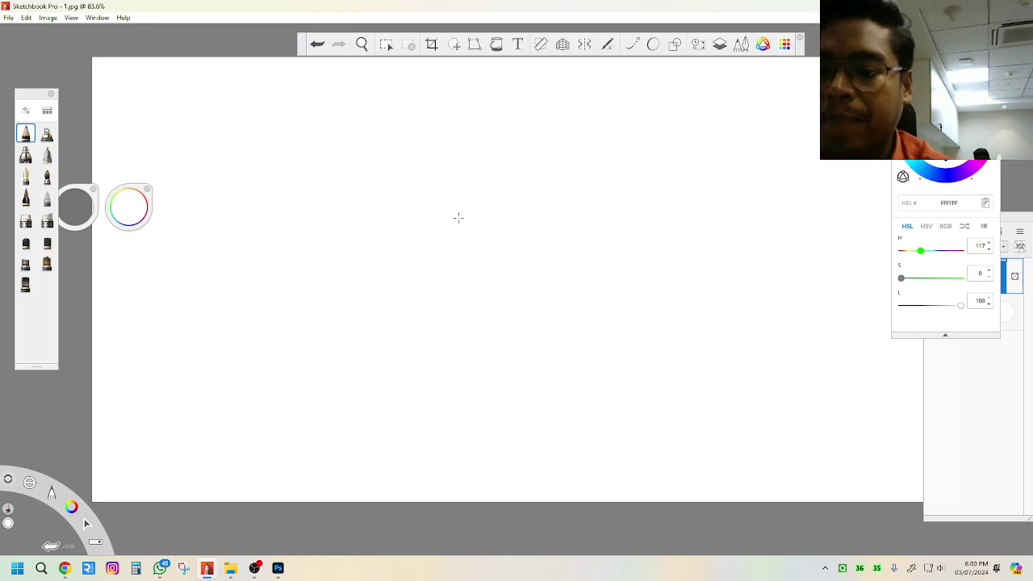
drag(946, 143, 964, 245)
drag(535, 83, 436, 172)
drag(455, 125, 467, 233)
mouse_move(465, 184)
mouse_down()
mouse_move(491, 258)
mouse_move(530, 277)
mouse_move(560, 235)
mouse_move(503, 271)
mouse_move(511, 282)
mouse_move(500, 265)
mouse_up()
mouse_move(450, 197)
mouse_down()
mouse_move(442, 173)
mouse_move(543, 86)
mouse_up()
mouse_move(488, 159)
mouse_down()
mouse_move(466, 156)
mouse_move(552, 129)
mouse_up()
mouse_move(531, 136)
mouse_down()
mouse_move(530, 160)
mouse_move(546, 105)
mouse_move(494, 81)
mouse_move(443, 202)
mouse_move(500, 266)
mouse_move(539, 288)
mouse_move(569, 236)
mouse_up()
Sketch the angular outline and inner frame of a geometric earring hanging from the earlobe
mouse_move(508, 256)
mouse_down()
mouse_move(605, 371)
mouse_move(533, 251)
mouse_move(635, 330)
mouse_move(544, 436)
mouse_up()
drag(472, 359, 565, 415)
drag(485, 375, 565, 413)
mouse_move(472, 316)
mouse_down()
mouse_move(480, 386)
mouse_move(501, 290)
mouse_move(508, 304)
mouse_move(495, 330)
mouse_move(569, 394)
mouse_move(581, 393)
mouse_move(582, 341)
mouse_up()
mouse_move(554, 419)
mouse_down()
mouse_move(652, 322)
mouse_move(644, 332)
mouse_up()
mouse_move(523, 257)
mouse_down()
mouse_move(611, 371)
mouse_move(541, 240)
mouse_move(642, 323)
mouse_up()
drag(531, 239, 639, 326)
mouse_move(536, 239)
mouse_down()
mouse_move(638, 328)
mouse_move(628, 329)
mouse_up()
mouse_move(456, 364)
mouse_down()
mouse_move(555, 419)
mouse_move(460, 366)
mouse_up()
drag(469, 300, 467, 381)
mouse_move(510, 278)
mouse_down()
mouse_move(471, 313)
mouse_move(506, 283)
mouse_move(570, 385)
mouse_up()
drag(476, 313, 574, 394)
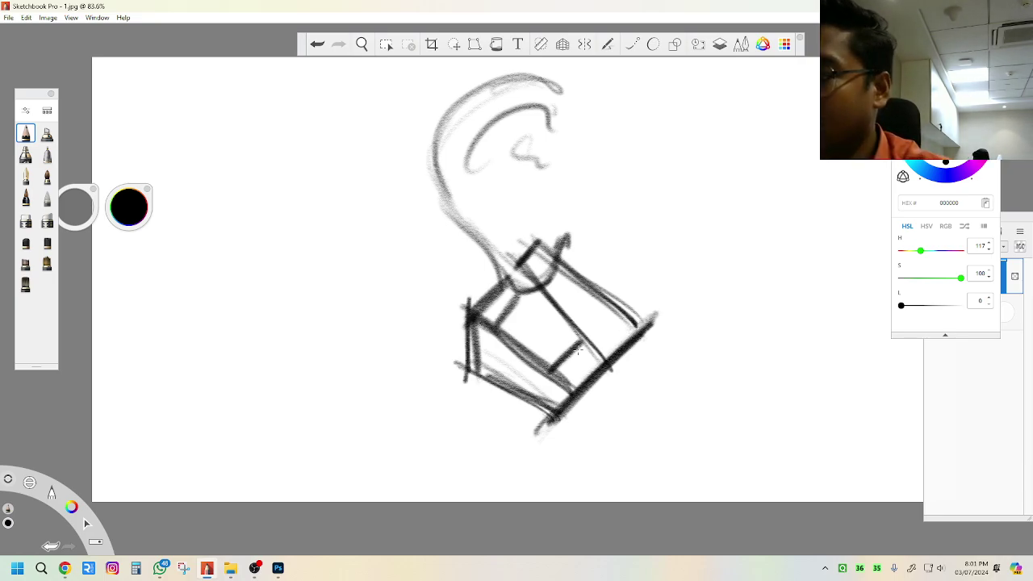
Set the Primary Pencil's size to 2.0 and hatch the earring's frame bands with black strokes
click(47, 111)
drag(280, 259, 287, 258)
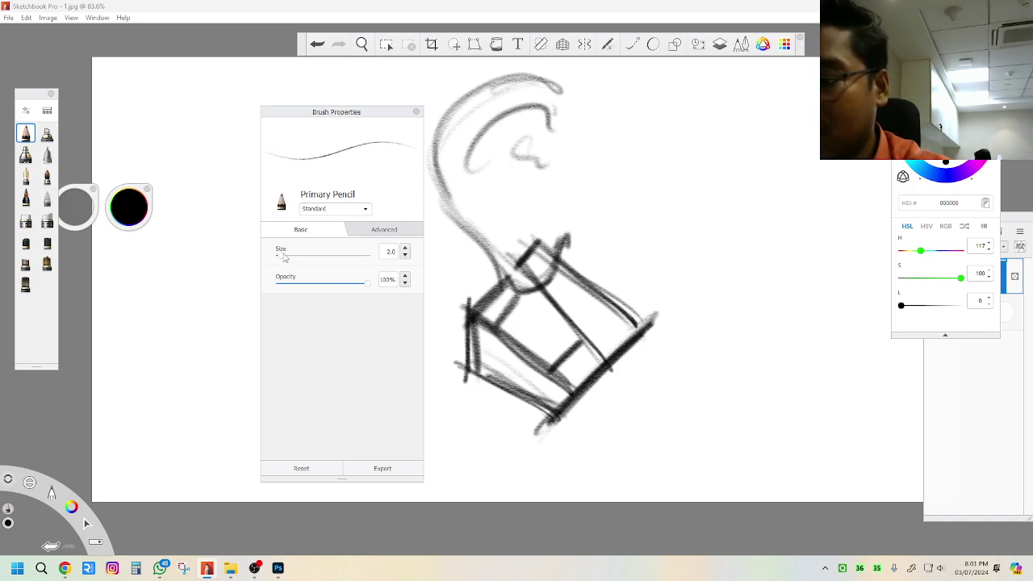
click(416, 111)
drag(472, 358, 555, 405)
mouse_move(471, 333)
mouse_down()
mouse_move(558, 403)
mouse_move(560, 393)
mouse_up()
mouse_move(474, 324)
mouse_down()
mouse_move(561, 395)
mouse_move(514, 282)
mouse_up()
drag(491, 326, 514, 295)
drag(529, 260, 613, 350)
drag(532, 260, 613, 350)
drag(529, 260, 607, 352)
drag(545, 275, 614, 354)
drag(614, 354, 570, 305)
mouse_move(528, 257)
mouse_down()
mouse_move(590, 296)
mouse_move(544, 261)
mouse_move(535, 268)
mouse_move(601, 333)
mouse_move(551, 251)
mouse_move(571, 326)
mouse_move(549, 373)
mouse_up()
drag(592, 345, 560, 382)
drag(605, 357, 557, 420)
drag(603, 376, 543, 423)
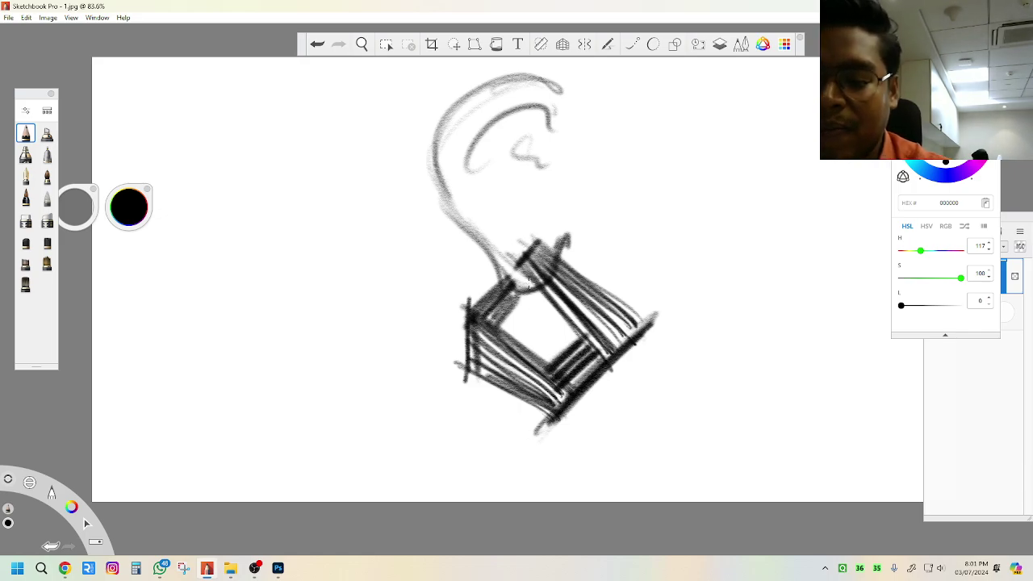
Draw a round stone in the earring's central opening and colour it green with saturation 83 and lightness 38
mouse_move(535, 322)
mouse_down()
mouse_move(569, 312)
mouse_move(547, 306)
mouse_move(533, 332)
mouse_move(548, 349)
mouse_move(529, 330)
mouse_move(553, 299)
mouse_move(539, 327)
mouse_move(569, 325)
mouse_move(570, 309)
mouse_move(556, 331)
mouse_up()
drag(901, 305, 923, 305)
drag(960, 278, 950, 278)
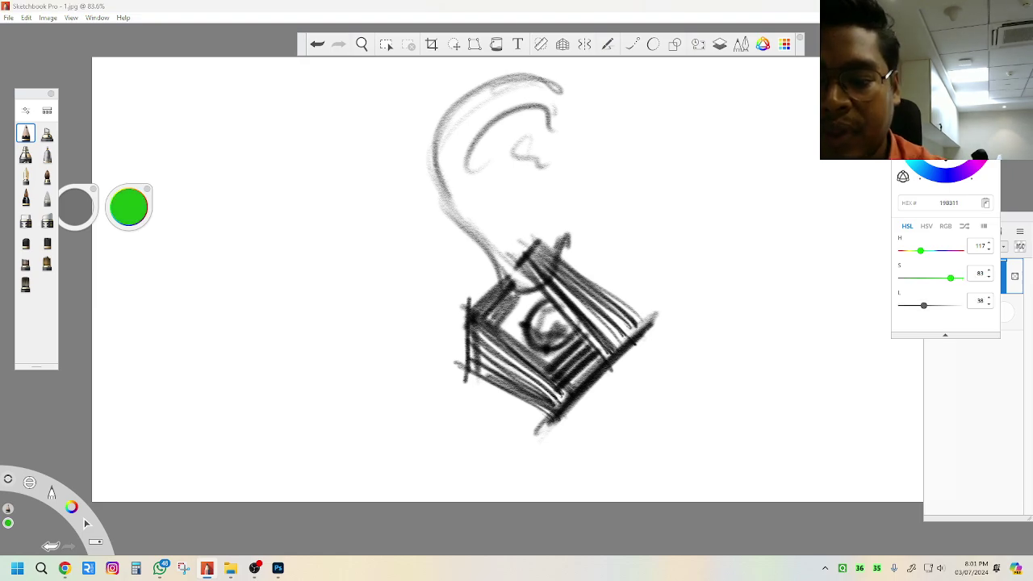
mouse_move(539, 314)
mouse_down()
mouse_move(549, 334)
mouse_move(531, 339)
mouse_move(558, 337)
mouse_move(539, 308)
mouse_move(530, 331)
mouse_move(568, 323)
mouse_up()
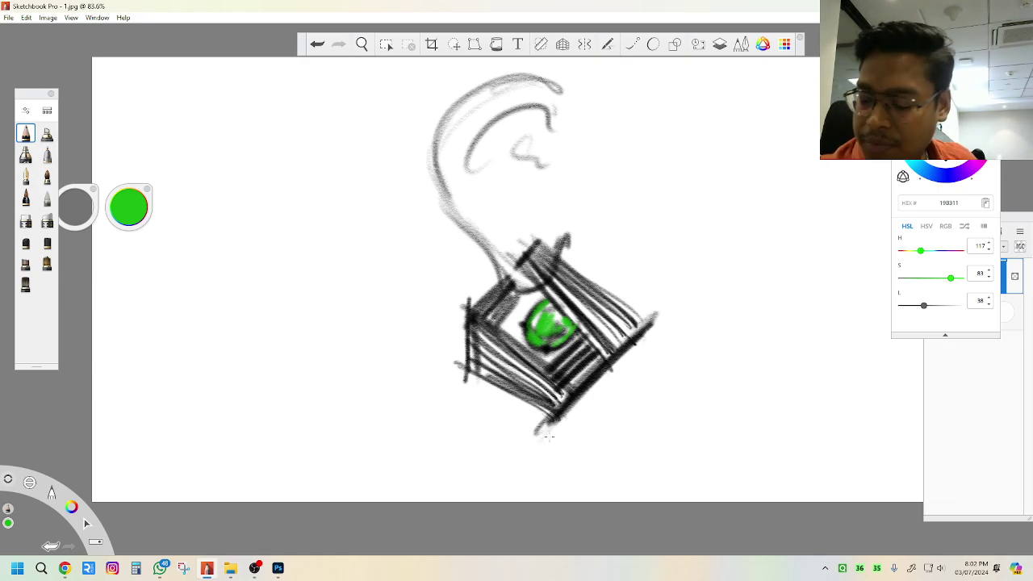
click(255, 569)
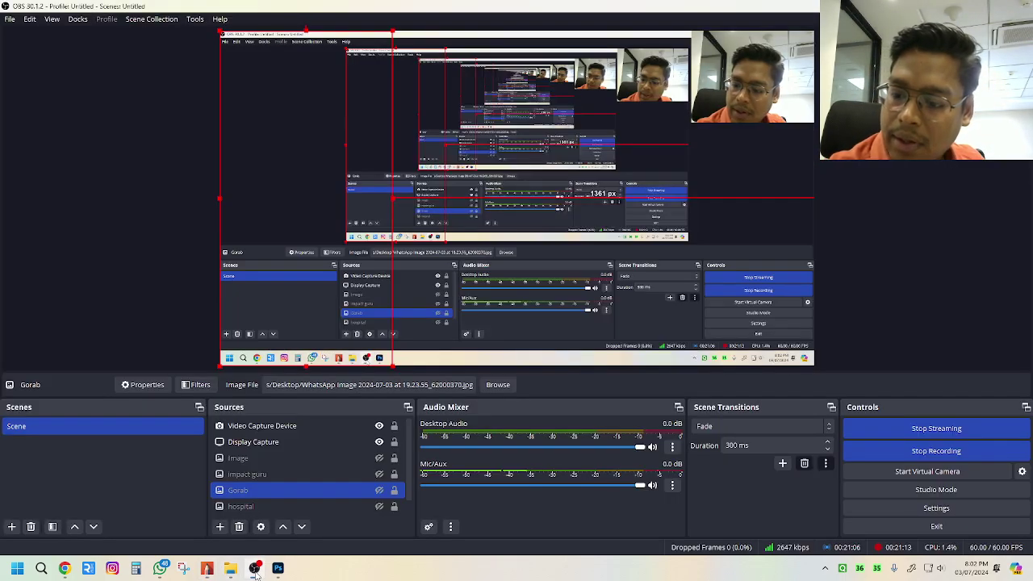
click(380, 444)
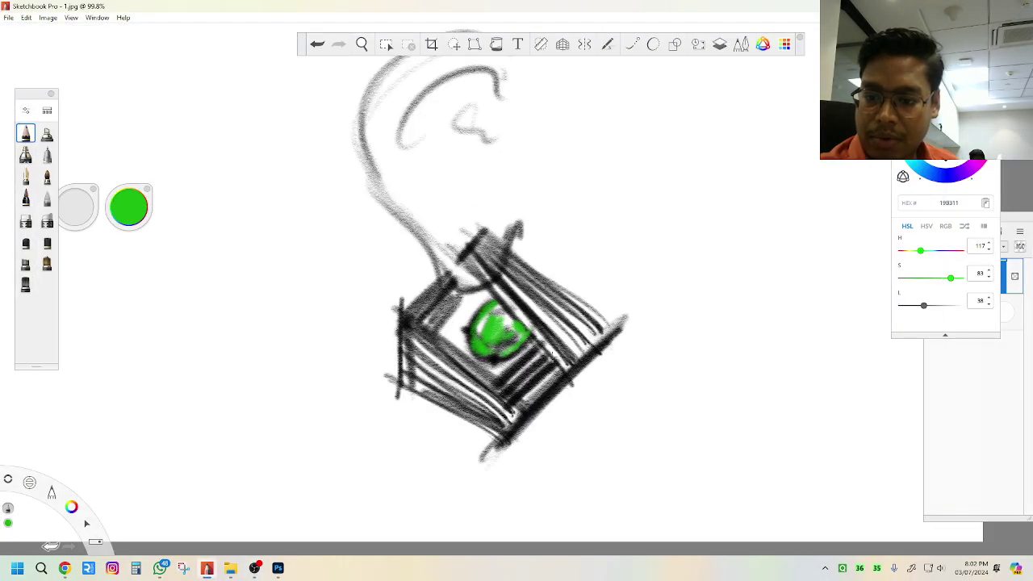
scroll(452, 394, up, 4)
scroll(452, 394, down, 5)
scroll(452, 394, up, 3)
scroll(451, 394, down, 3)
scroll(530, 370, down, 2)
scroll(516, 379, up, 5)
scroll(508, 385, down, 2)
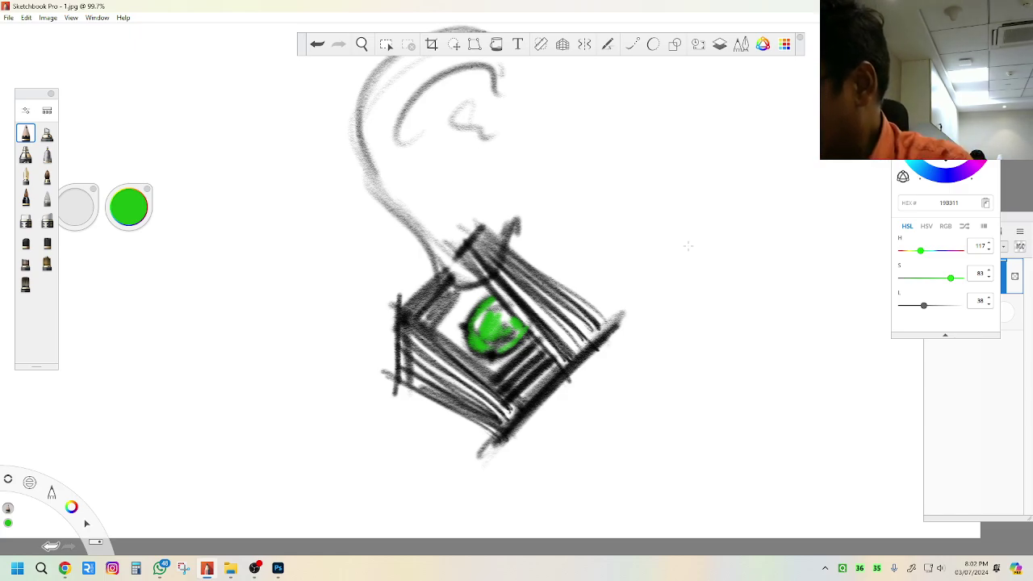
Try a green pencil stroke along the earring's upper-right edge and undo it
drag(482, 232, 601, 329)
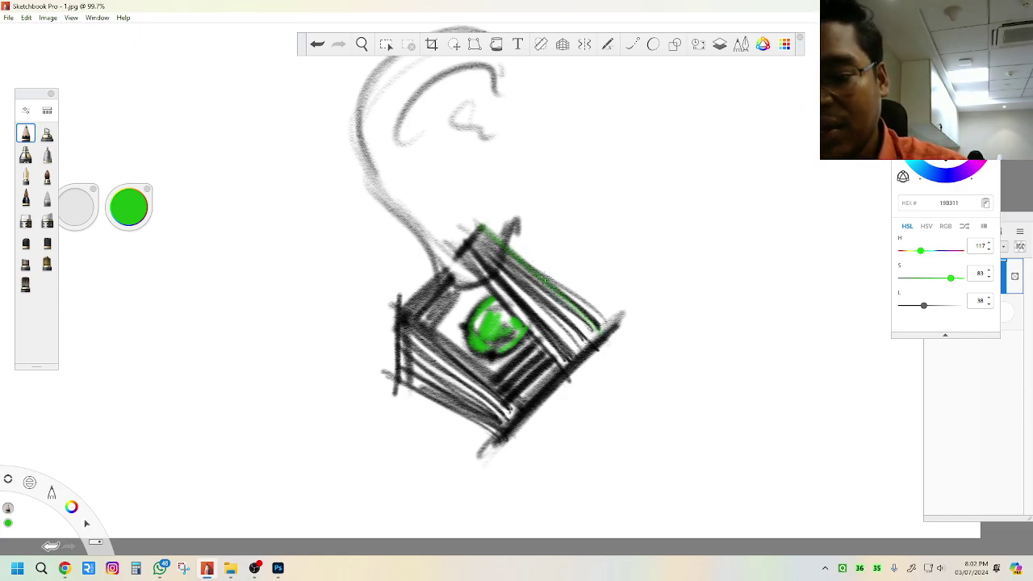
key(ctrl+z)
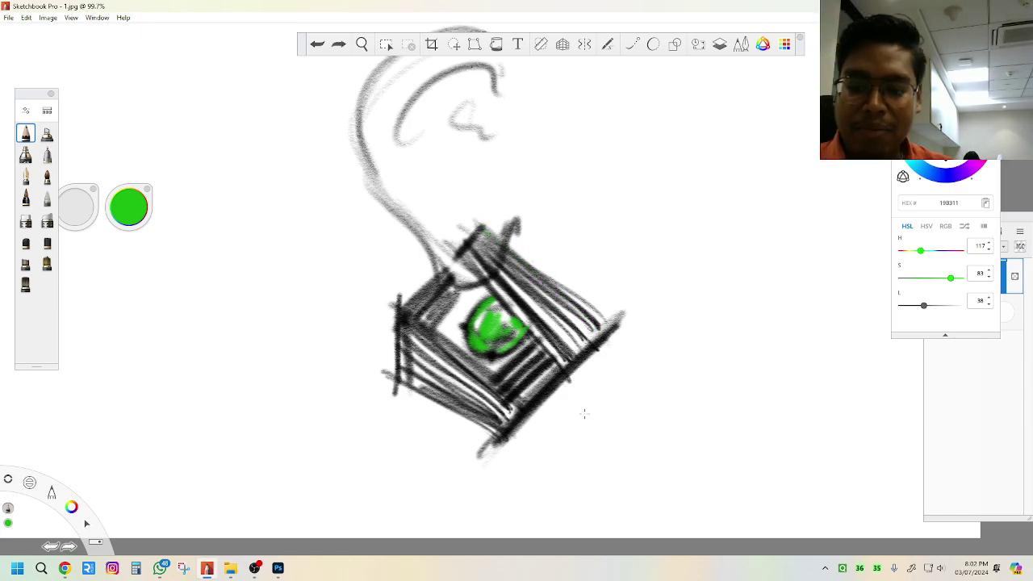
scroll(578, 279, down, 4)
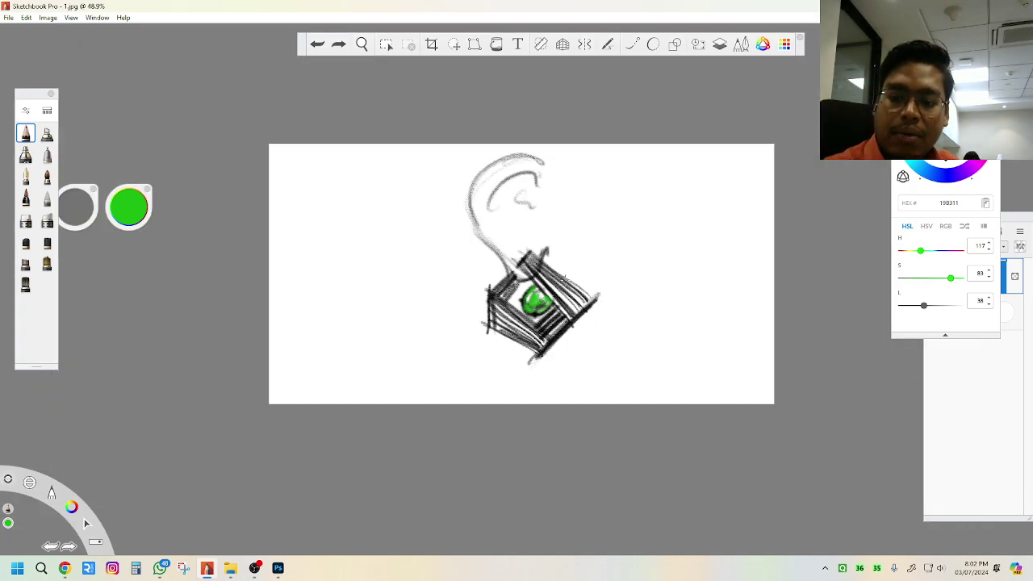
scroll(558, 281, up, 6)
scroll(574, 365, down, 2)
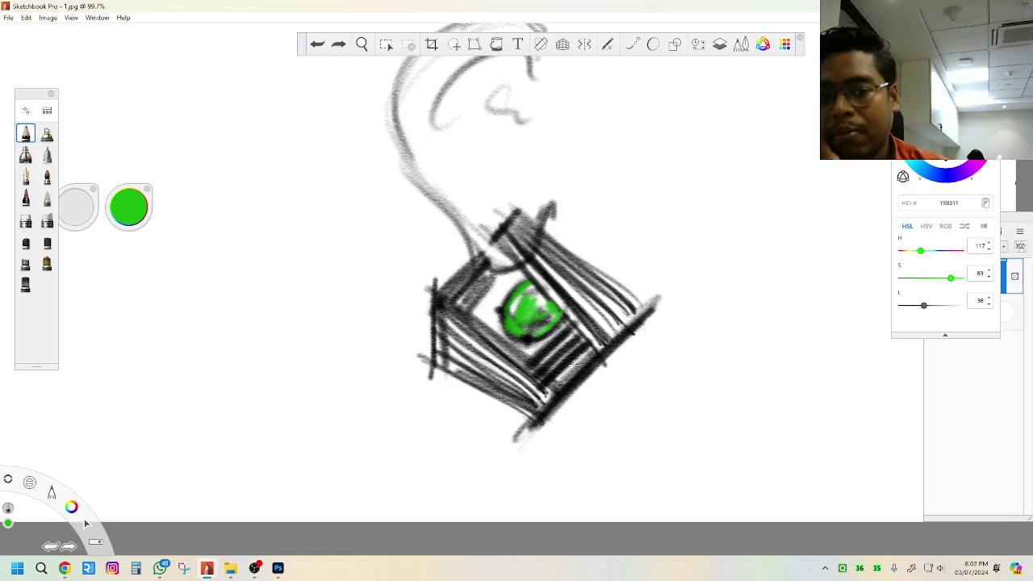
Set the pencil colour back to black and reinforce the earring's upper-right band
drag(923, 305, 900, 305)
mouse_move(493, 240)
mouse_down()
mouse_move(521, 211)
mouse_move(631, 311)
mouse_up()
mouse_move(513, 204)
mouse_down()
mouse_move(657, 332)
mouse_move(599, 357)
mouse_up()
Draw an arrow away from the earring to a handwritten label and underline the label twice
mouse_move(597, 221)
mouse_down()
mouse_move(634, 167)
mouse_move(622, 197)
mouse_up()
mouse_move(651, 162)
mouse_down()
mouse_move(773, 145)
mouse_move(790, 121)
mouse_move(792, 141)
mouse_move(816, 121)
mouse_up()
drag(660, 204, 819, 166)
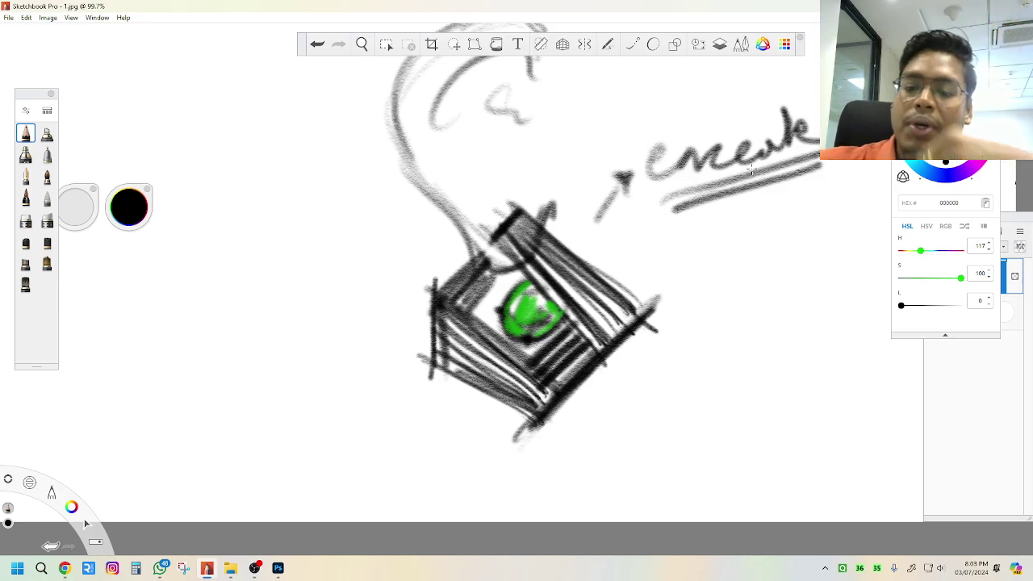
Sketch a second, three-dimensional view of the geometric earring with its round stone beside the first drawing
mouse_move(767, 240)
mouse_down()
mouse_move(791, 347)
mouse_move(839, 318)
mouse_move(799, 335)
mouse_up()
drag(776, 218, 831, 324)
mouse_move(799, 232)
mouse_down()
mouse_move(873, 297)
mouse_move(837, 336)
mouse_up()
mouse_move(857, 287)
mouse_down()
mouse_move(837, 439)
mouse_move(897, 436)
mouse_up()
drag(844, 411, 726, 443)
drag(839, 439, 716, 458)
drag(717, 459, 843, 484)
drag(843, 363, 849, 492)
drag(855, 380, 888, 484)
drag(848, 424, 888, 488)
mouse_move(710, 379)
mouse_down()
mouse_move(732, 464)
mouse_move(762, 436)
mouse_move(746, 363)
mouse_up()
drag(751, 381, 774, 412)
mouse_move(706, 391)
mouse_down()
mouse_move(728, 304)
mouse_move(750, 388)
mouse_move(734, 287)
mouse_up()
mouse_move(831, 328)
mouse_down()
mouse_move(811, 413)
mouse_move(837, 381)
mouse_move(820, 405)
mouse_up()
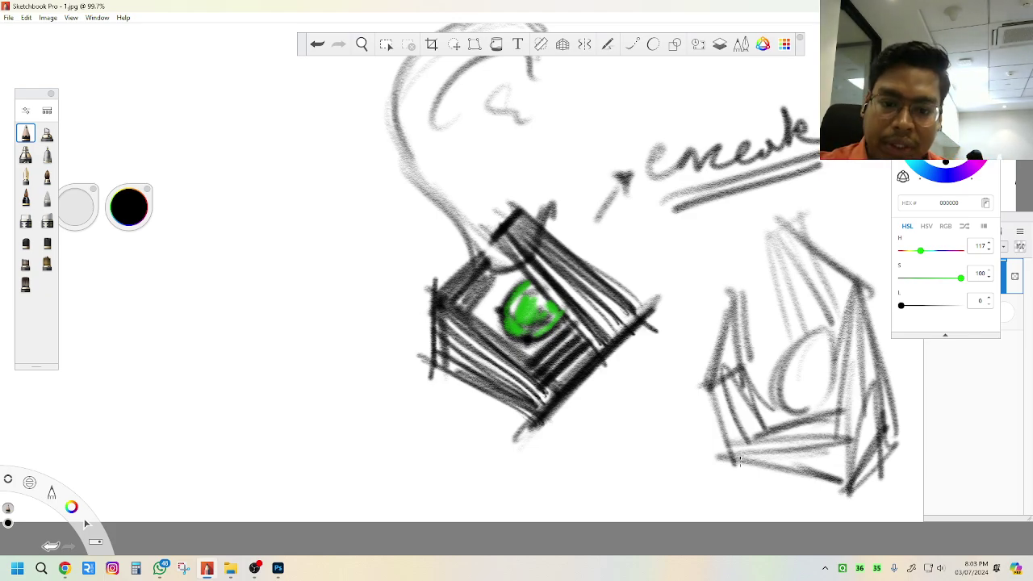
Undo the second earring sketch and the arrow with its handwritten label
key(ctrl+z)
key(ctrl+z)
key(ctrl+z)
key(ctrl+z)
key(ctrl+z)
key(ctrl+z)
key(ctrl+z)
key(ctrl+z)
key(ctrl+z)
key(ctrl+z)
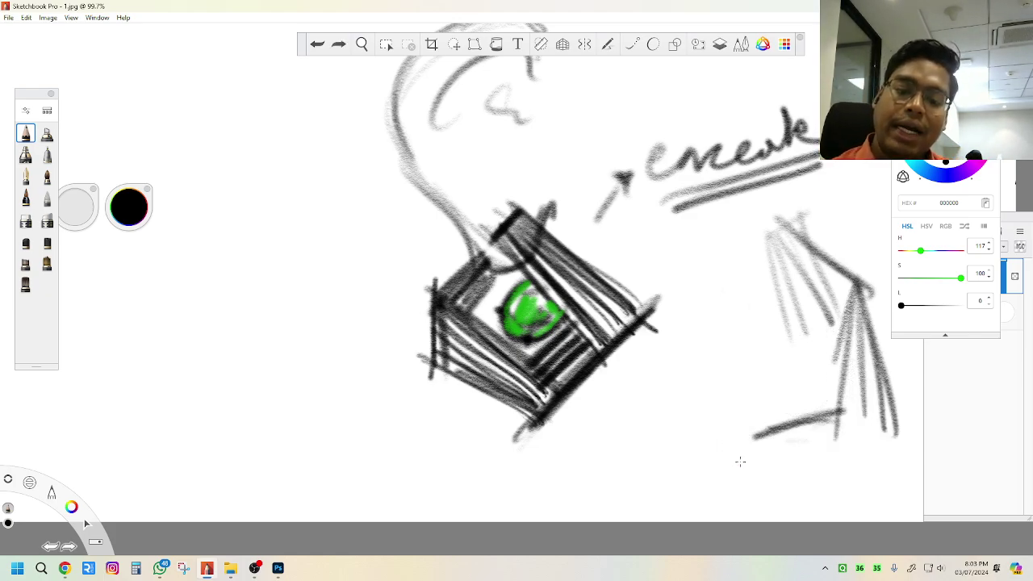
key(ctrl+z)
key(ctrl+z)
key(ctrl+z)
key(ctrl+z)
key(ctrl+z)
key(ctrl+z)
key(ctrl+z)
key(ctrl+z)
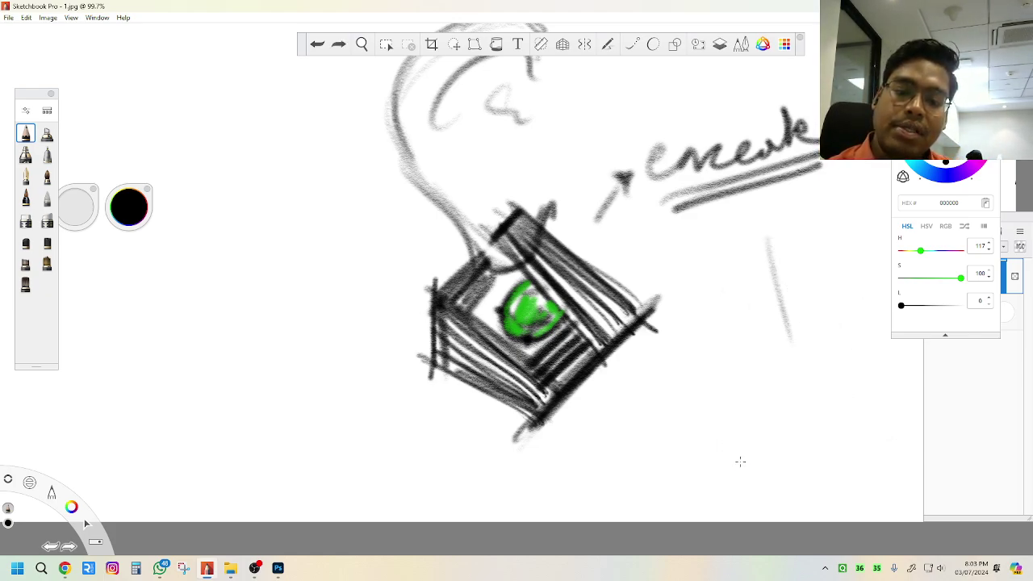
key(ctrl+z)
key(ctrl+z)
key(ctrl+z)
key(ctrl+z)
key(ctrl+z)
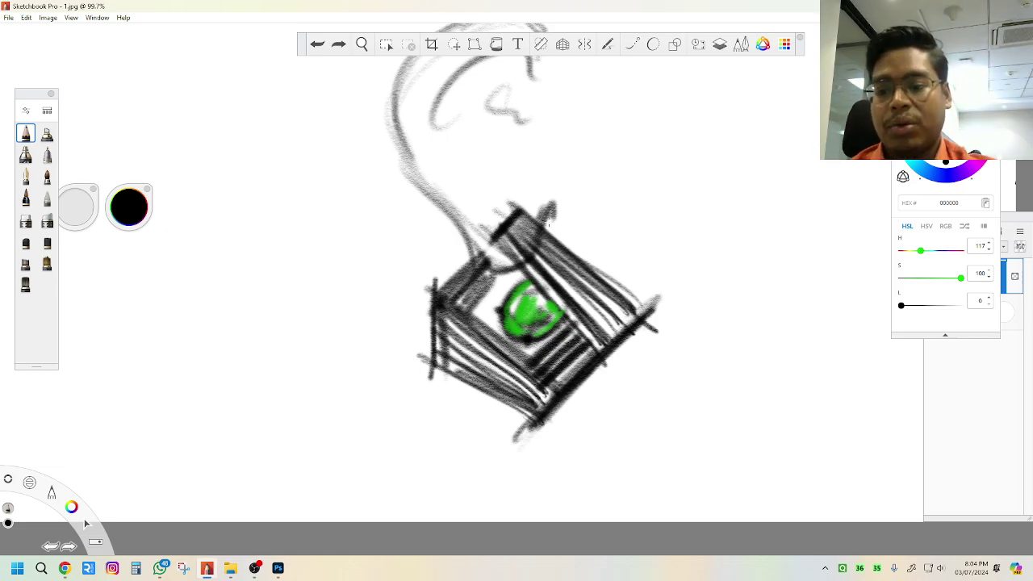
Darken the first earring's left and lower-left edges and its corners with black pencil strokes
mouse_move(634, 313)
mouse_down()
mouse_move(523, 213)
mouse_move(645, 324)
mouse_up()
mouse_move(440, 300)
mouse_down()
mouse_move(435, 374)
mouse_move(444, 277)
mouse_up()
drag(431, 365, 550, 425)
drag(549, 425, 443, 370)
mouse_move(517, 414)
mouse_down()
mouse_move(447, 300)
mouse_move(540, 385)
mouse_up()
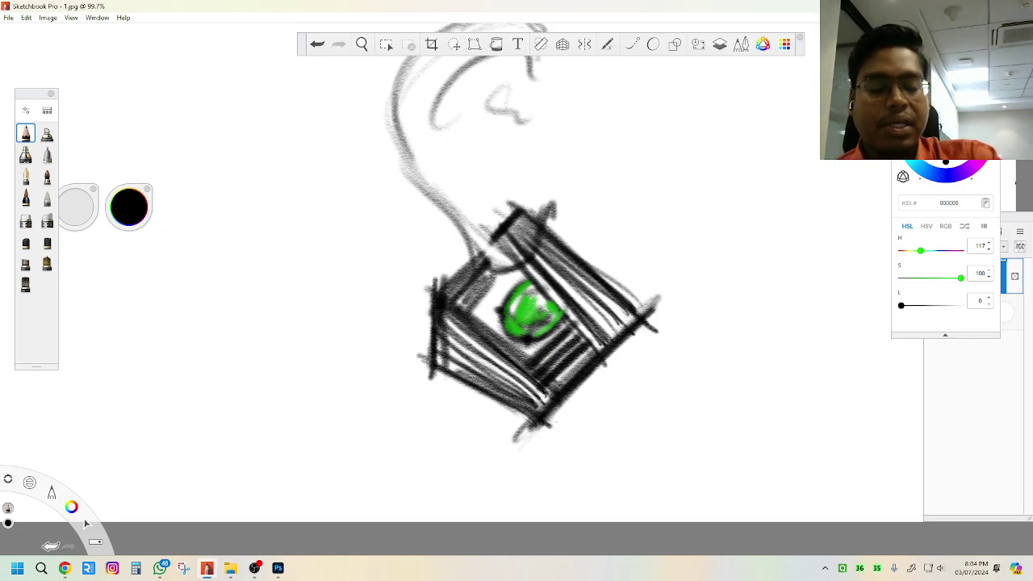
scroll(271, 423, down, 3)
scroll(371, 413, up, 3)
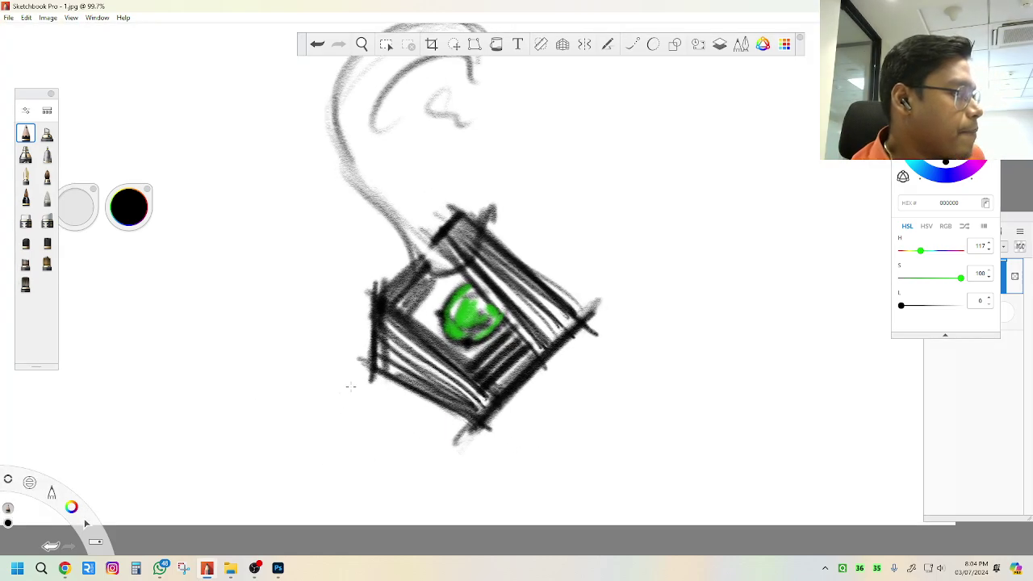
Save the earring sketch as a JPEG file named test in the desktop's AI test folder
key(ctrl+shift+s)
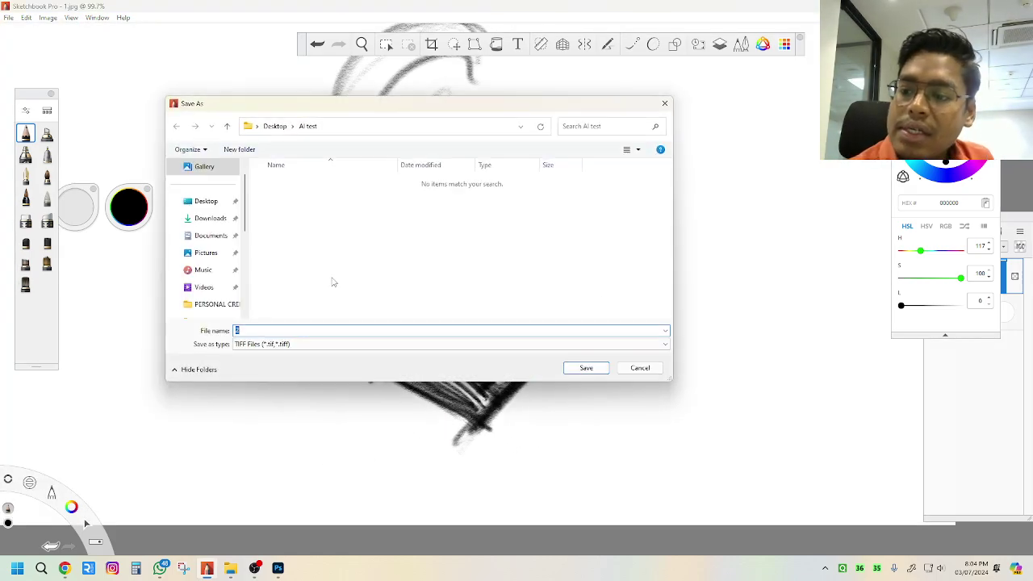
click(284, 344)
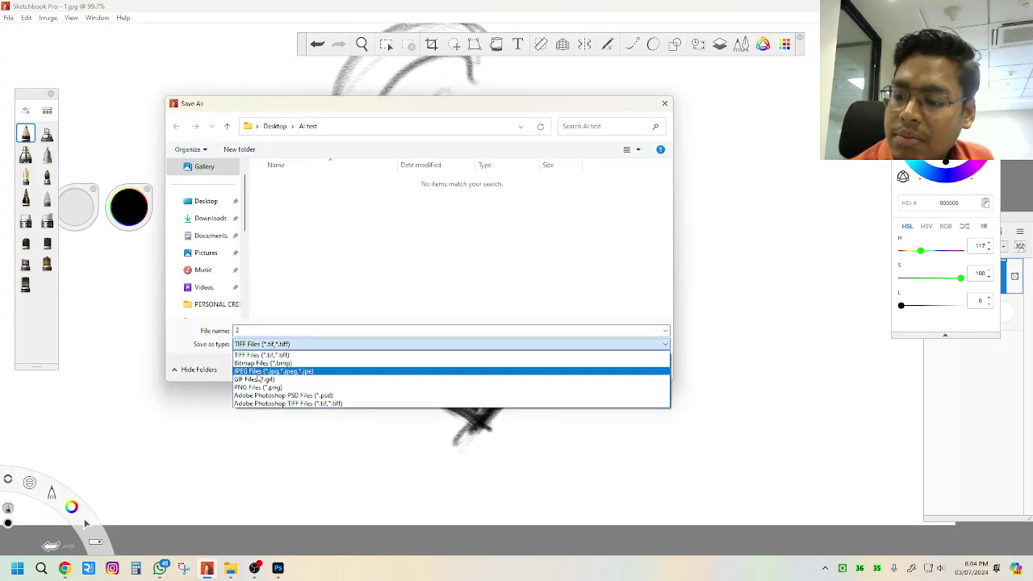
click(260, 378)
double_click(253, 330)
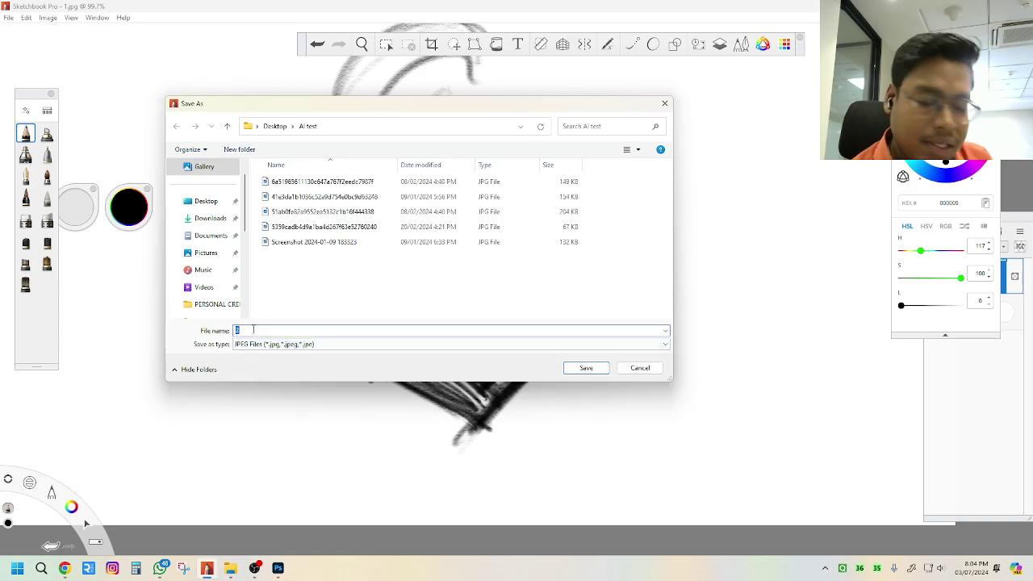
text(tes)
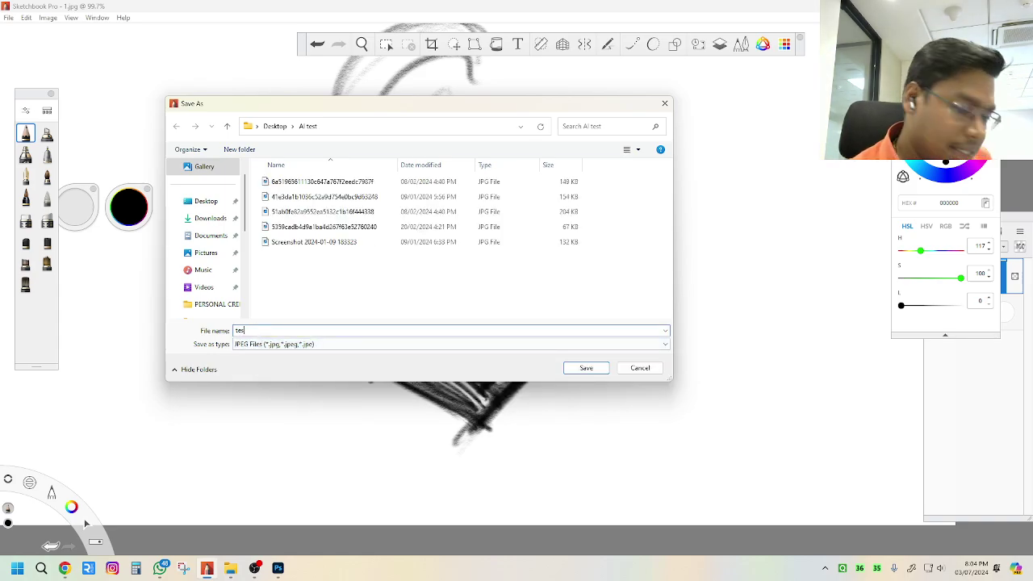
text(t)
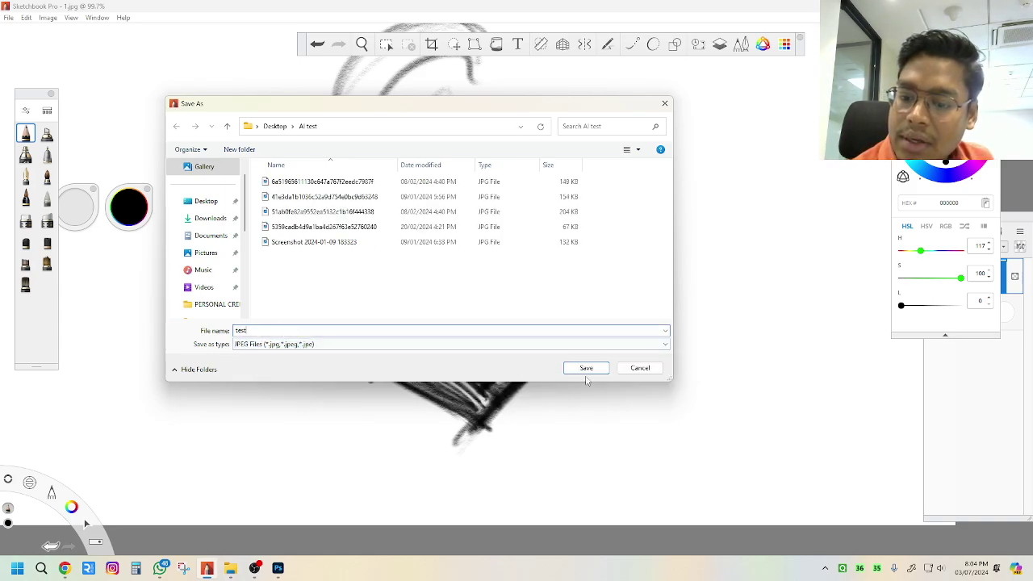
click(586, 368)
drag(544, 290, 572, 291)
click(526, 318)
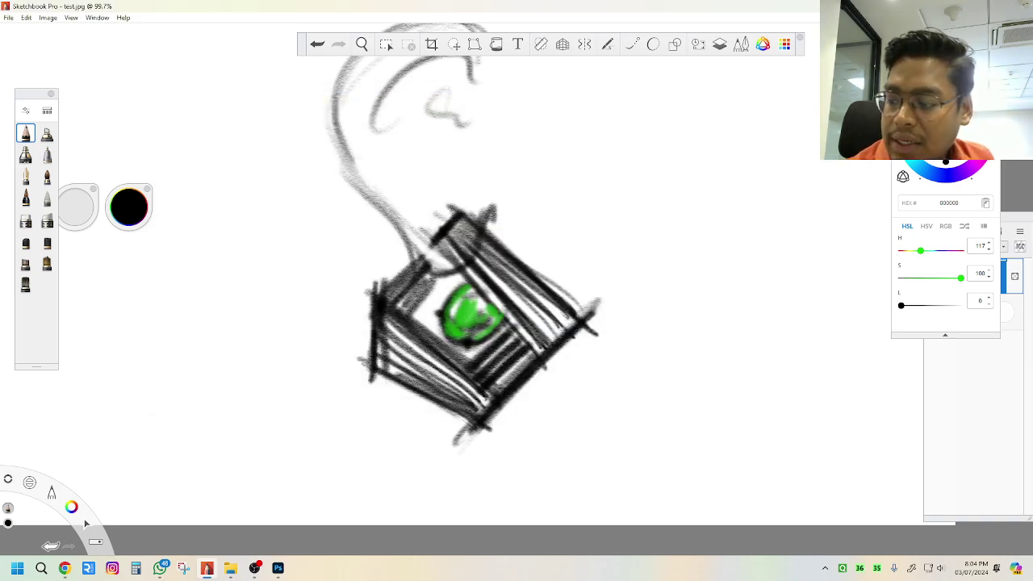
click(207, 568)
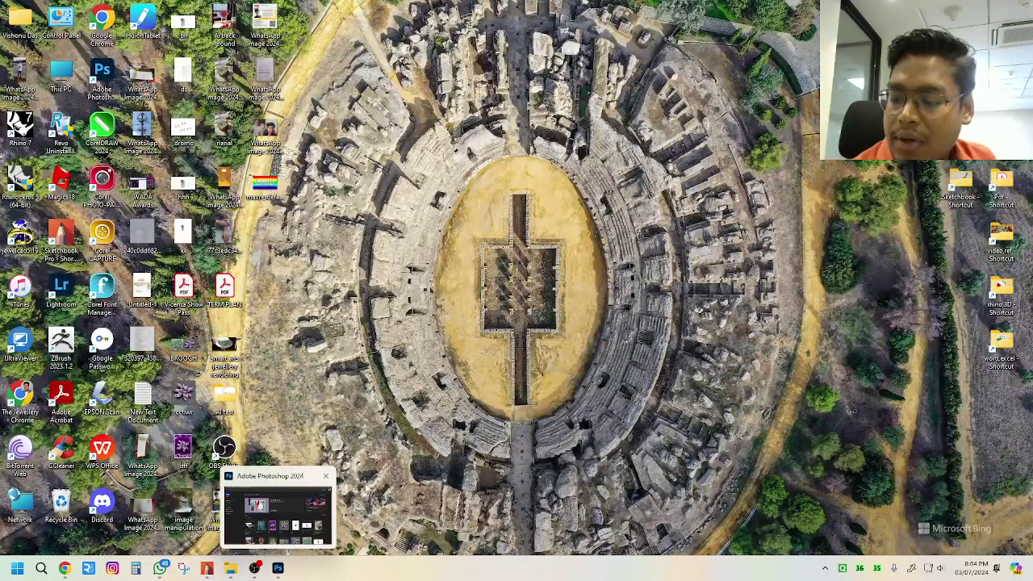
click(278, 569)
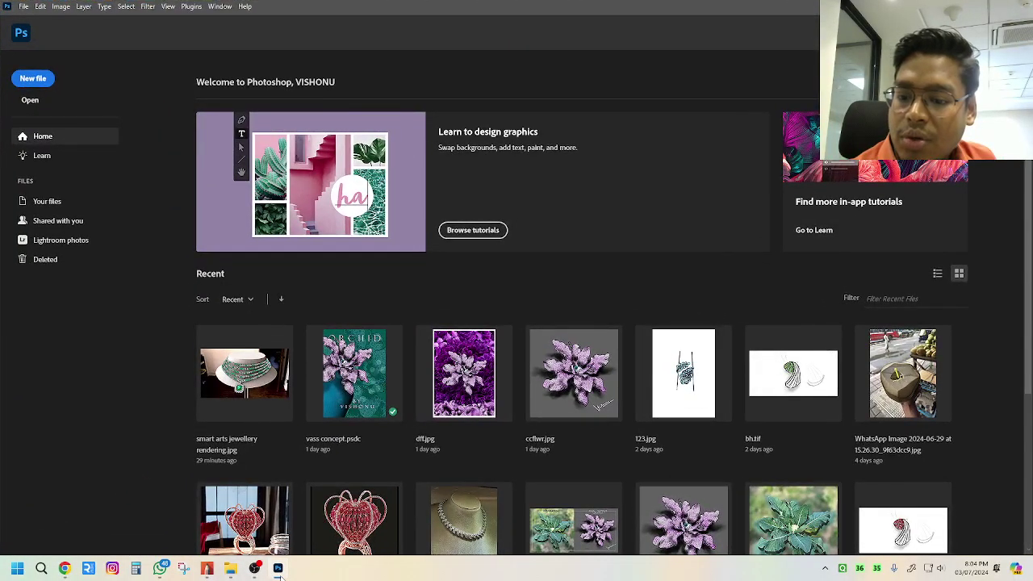
click(279, 568)
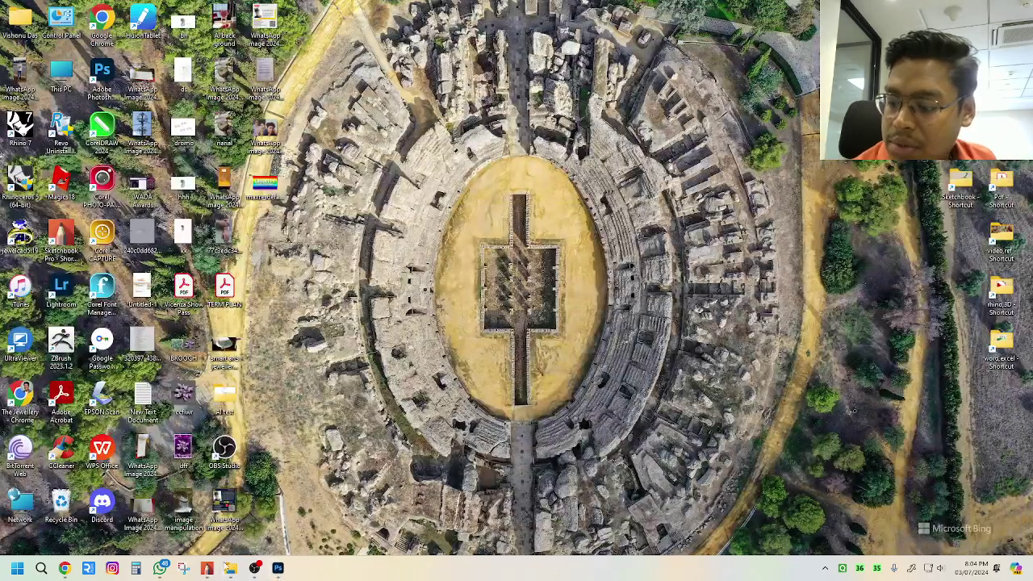
Switch to Adobe Firefly in Chrome, remove the Digital art effect and clear the sample autumn tree prompt
click(64, 568)
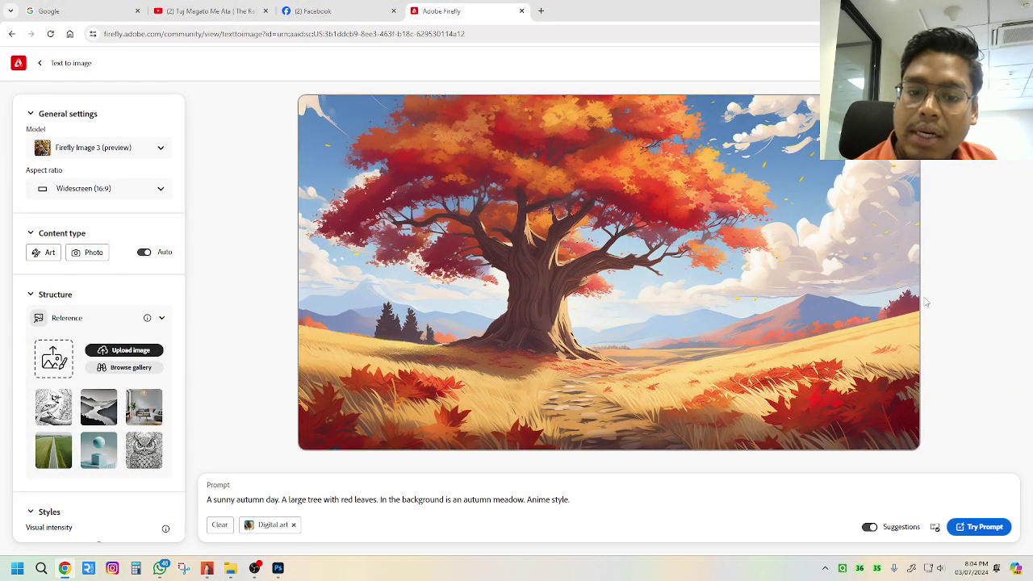
click(294, 525)
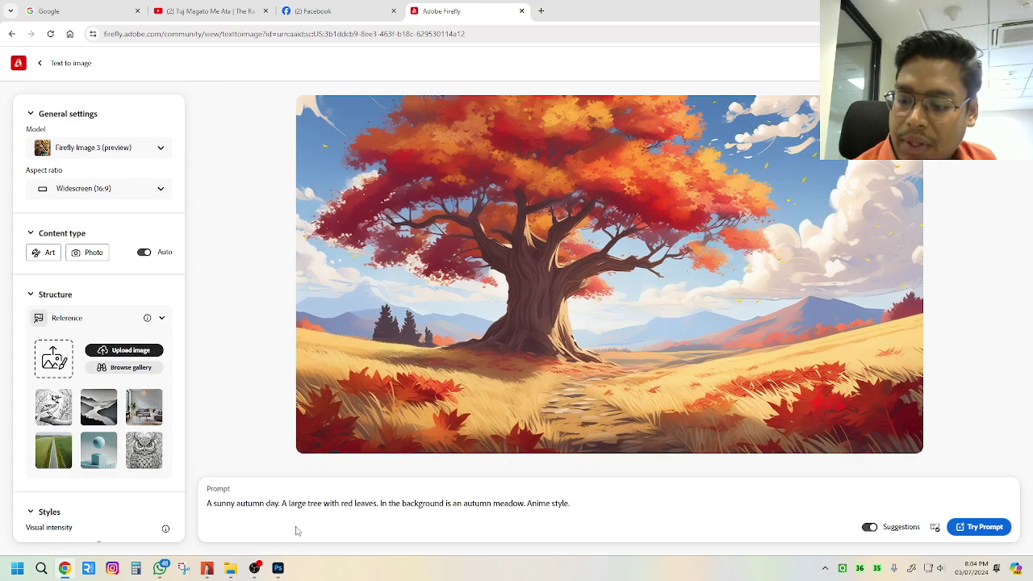
triple_click(369, 502)
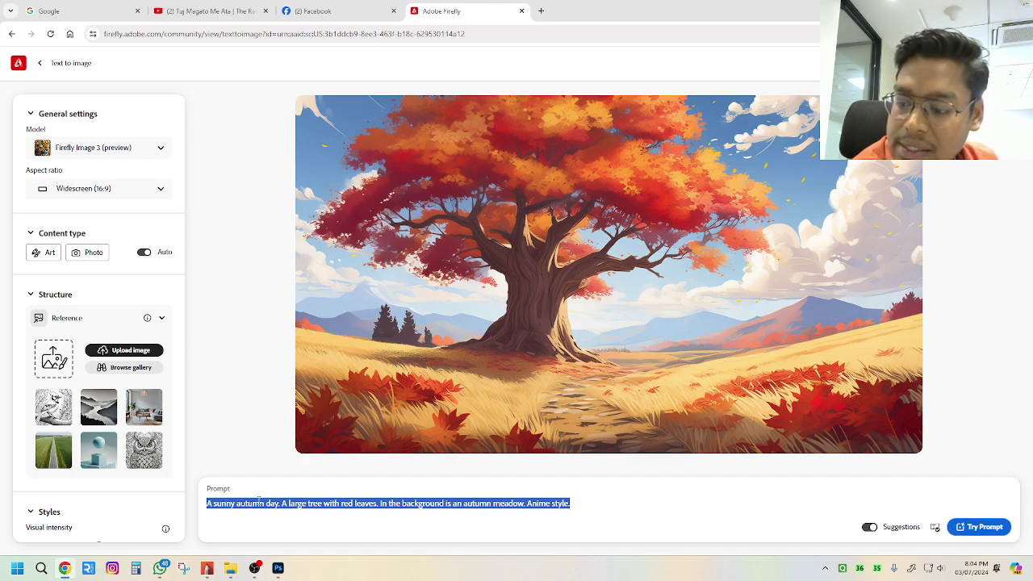
key(BackSpace)
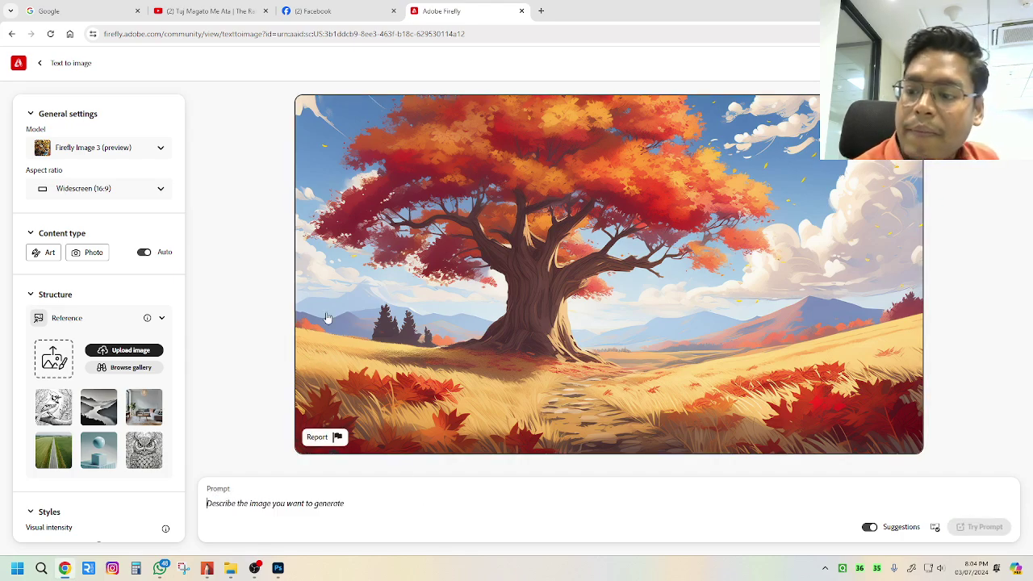
scroll(104, 407, down, 3)
scroll(129, 401, up, 3)
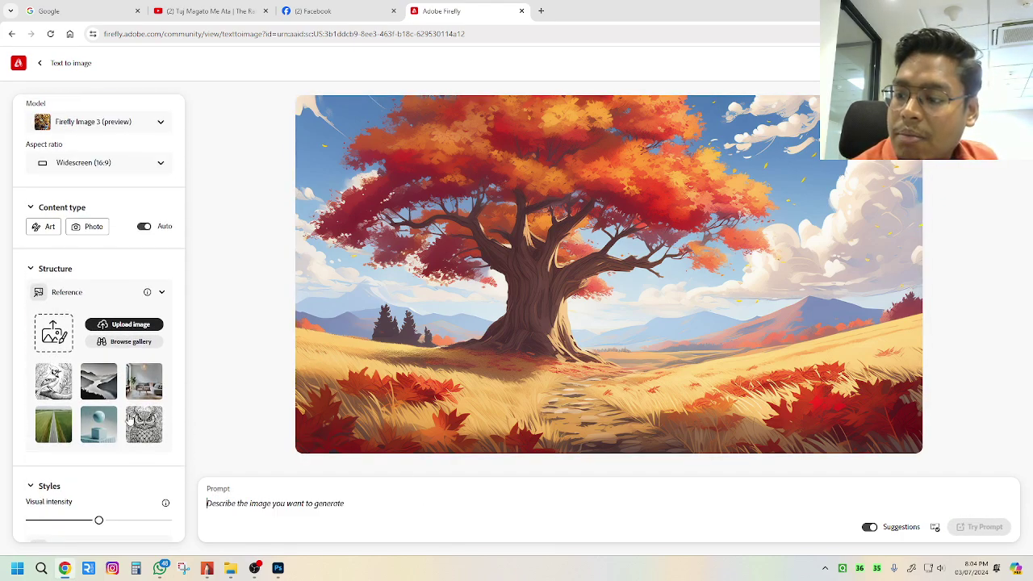
Enter the prompt "Front to back earing, with edgy lines filled with pave diamonds, the earing will be in white gold,"
click(258, 503)
text(Front to back earing, with e)
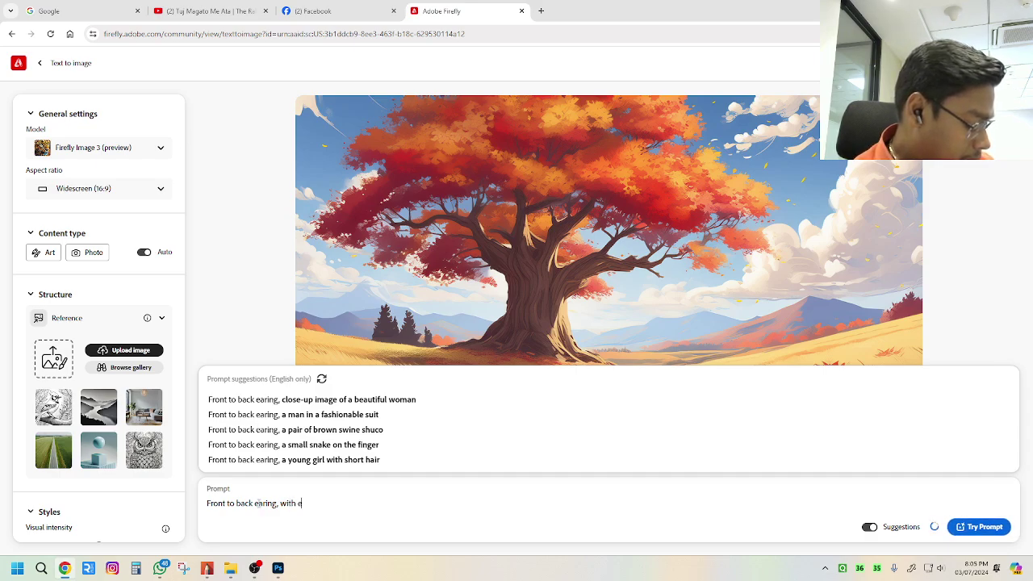
text(dgy lines filled with pave d)
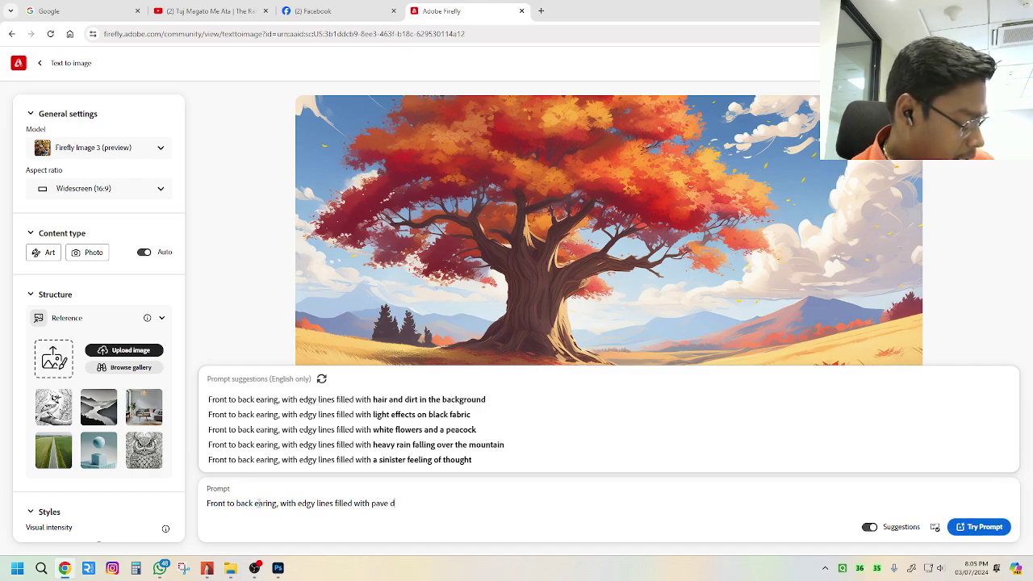
text(iamonds)
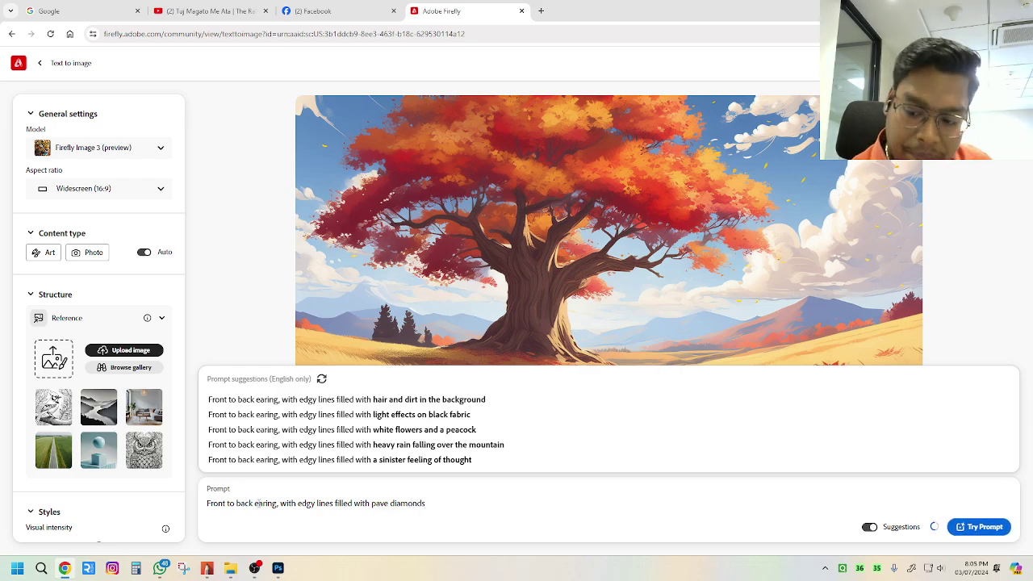
text(,)
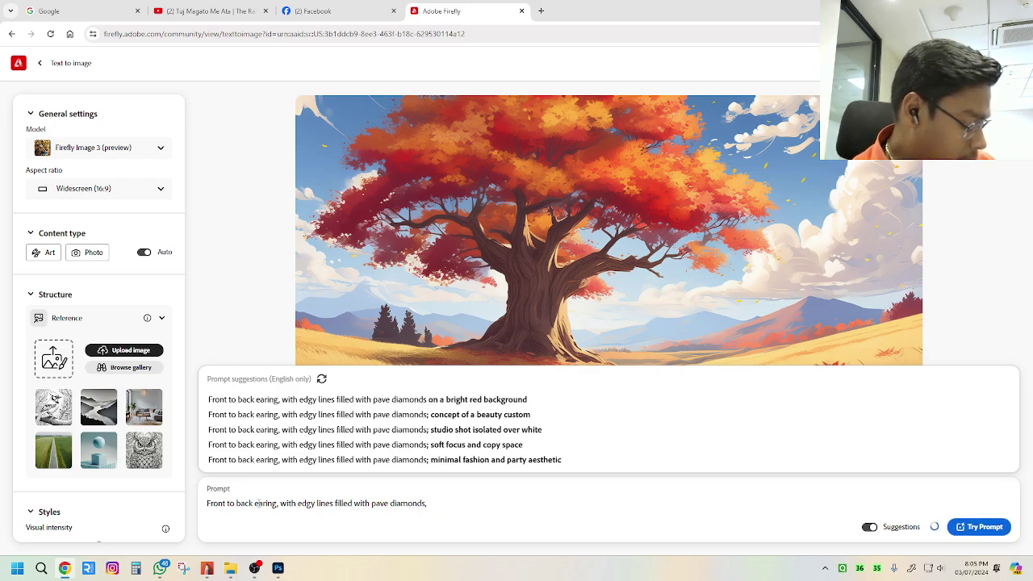
text( the ear)
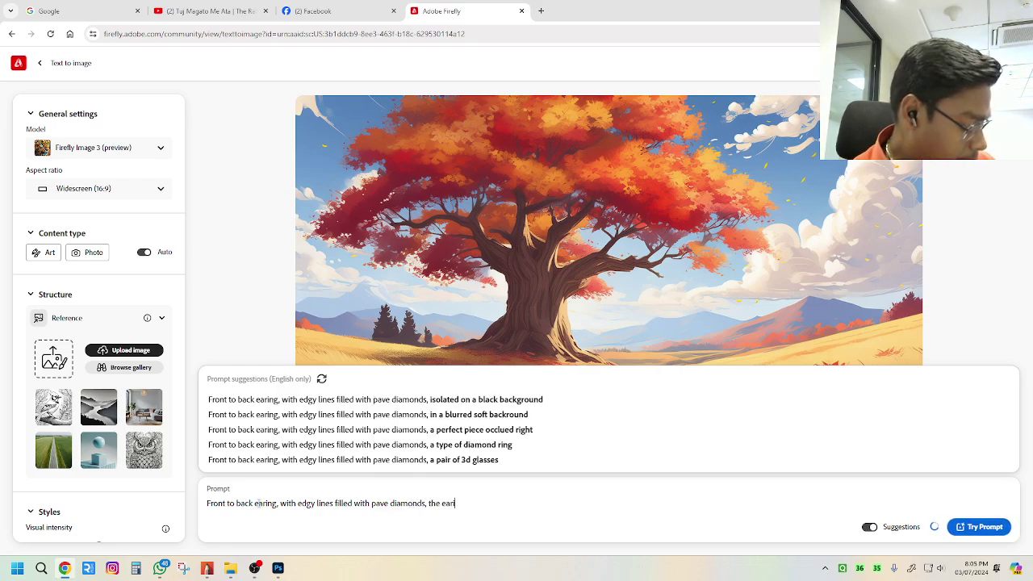
text(ing will be in white gold,)
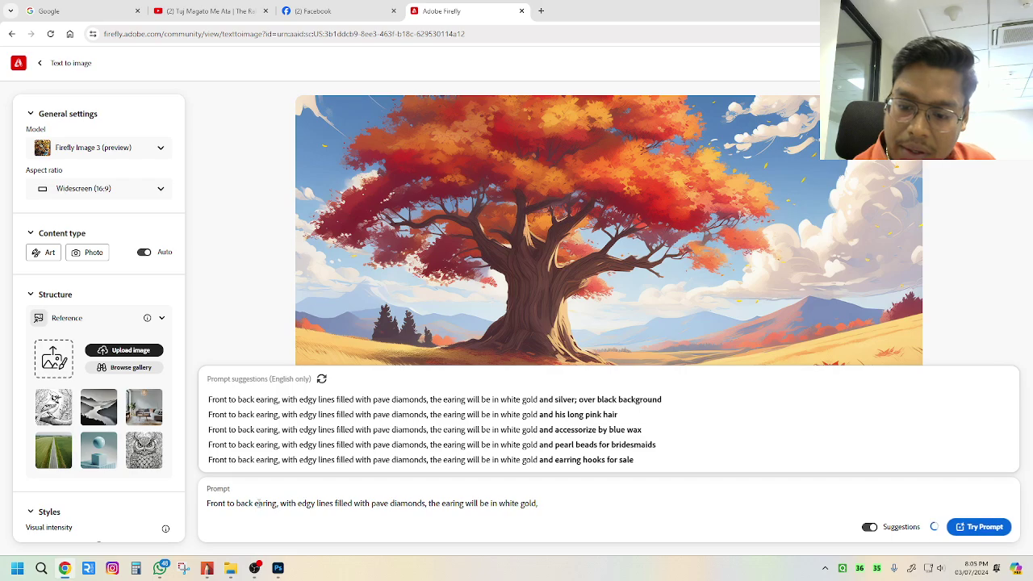
key(BackSpace)
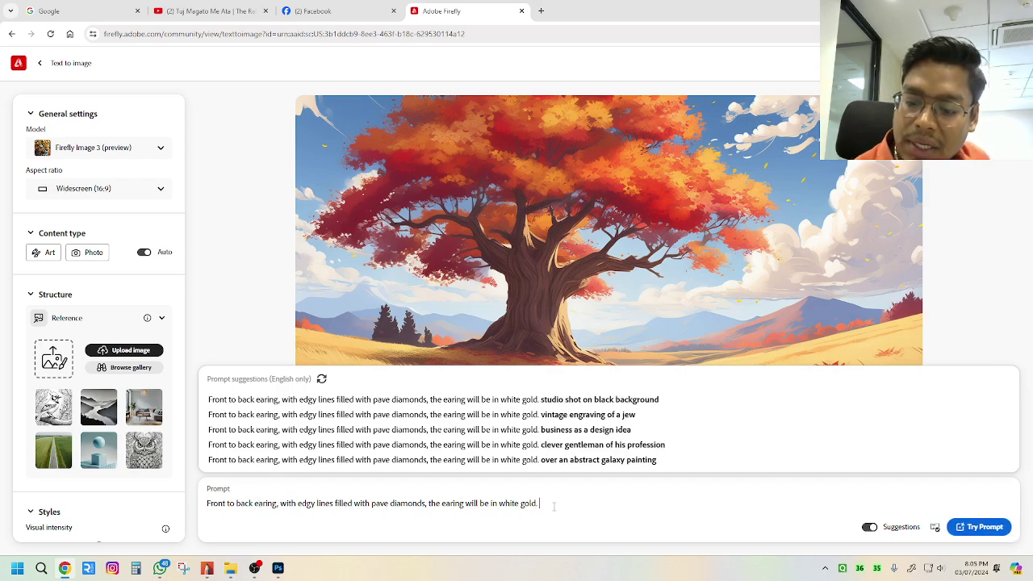
Complete the prompt with "there will be a big oval emerald in the center of the earing, the earing will be of abstract shape." and generate the images
click(450, 523)
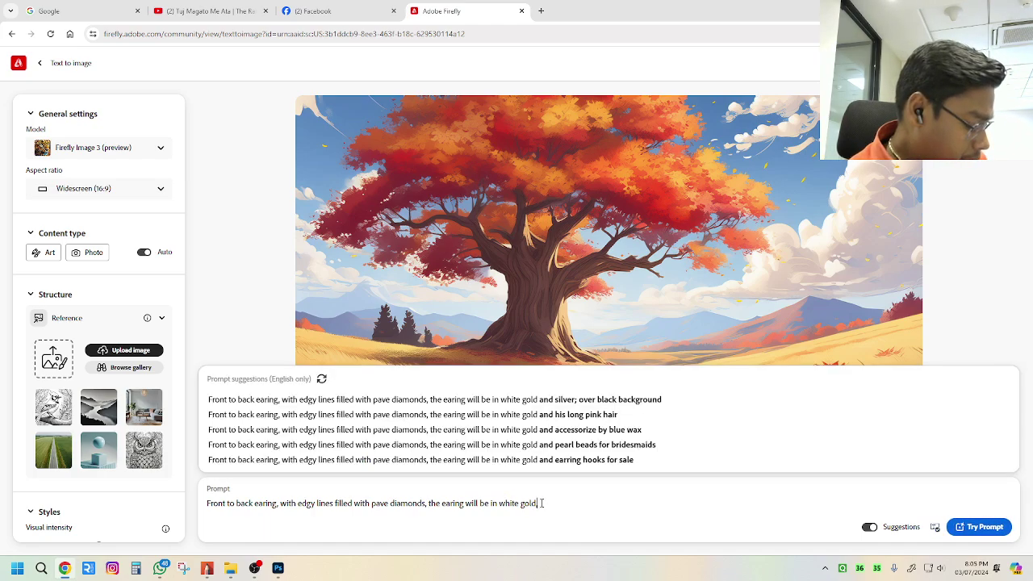
text(here wi)
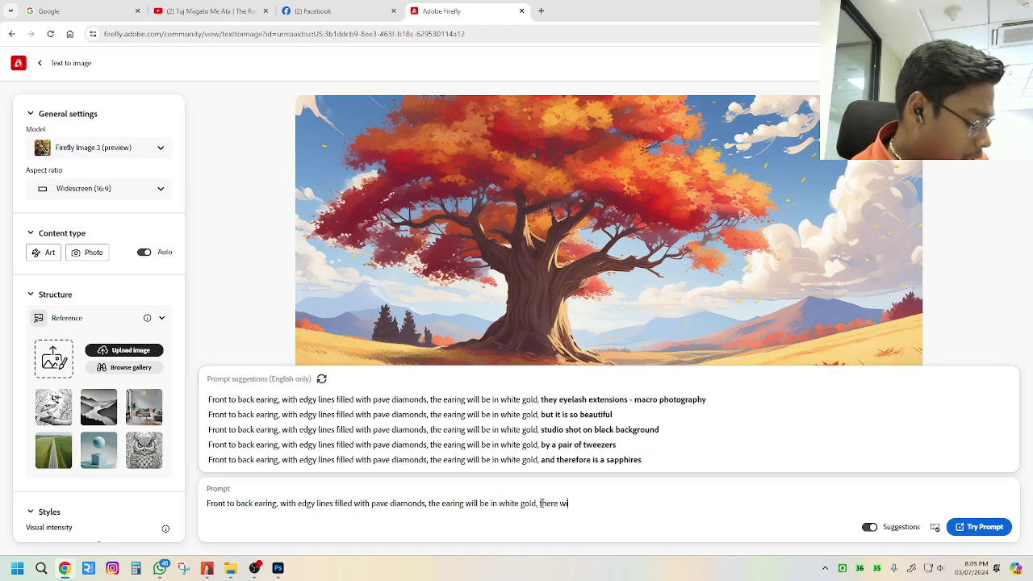
text(ll be a)
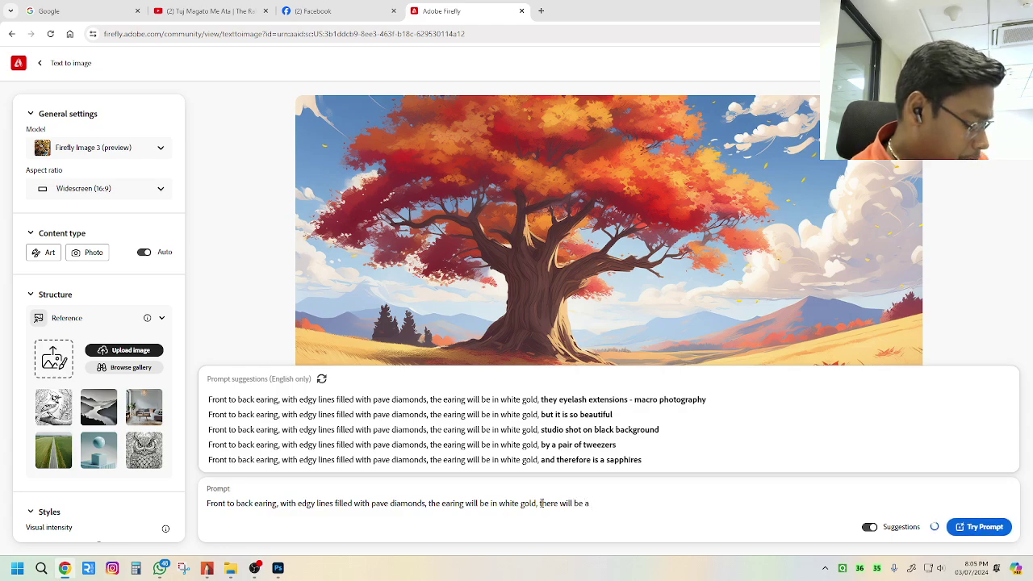
text( b)
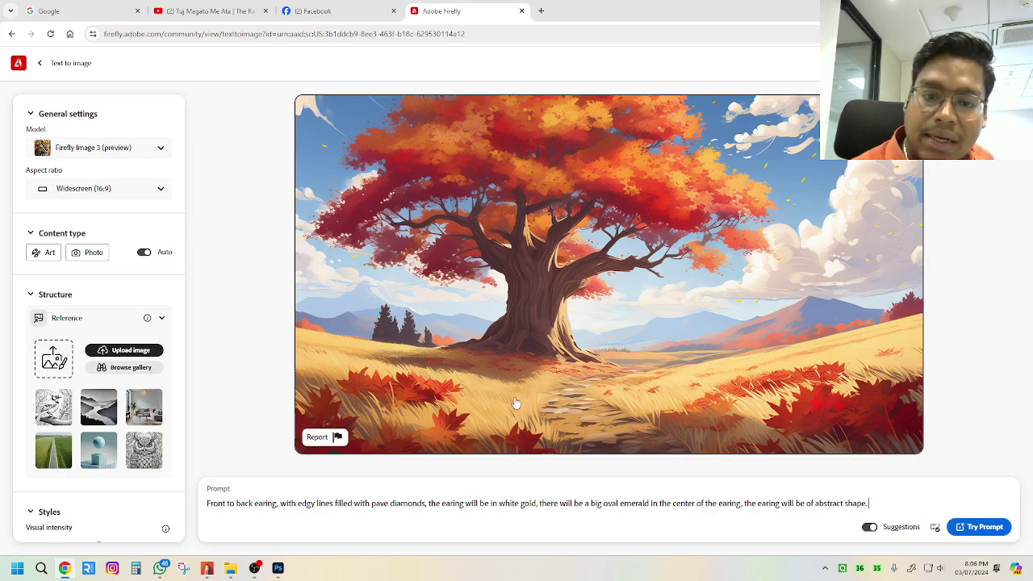
click(985, 527)
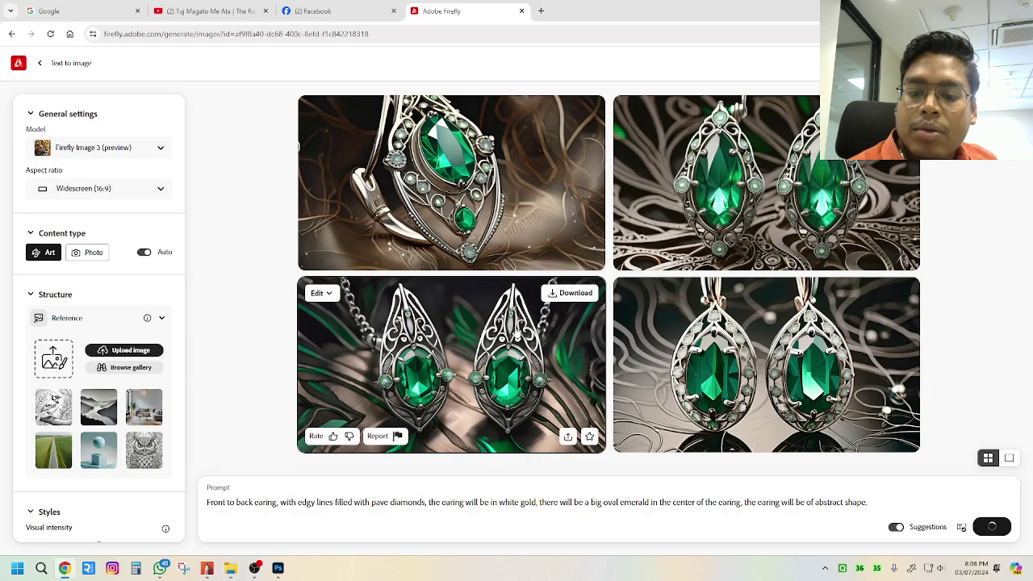
View each of the four generated emerald earring images enlarged, one after another, and return to the image grid
mouse_move(486, 224)
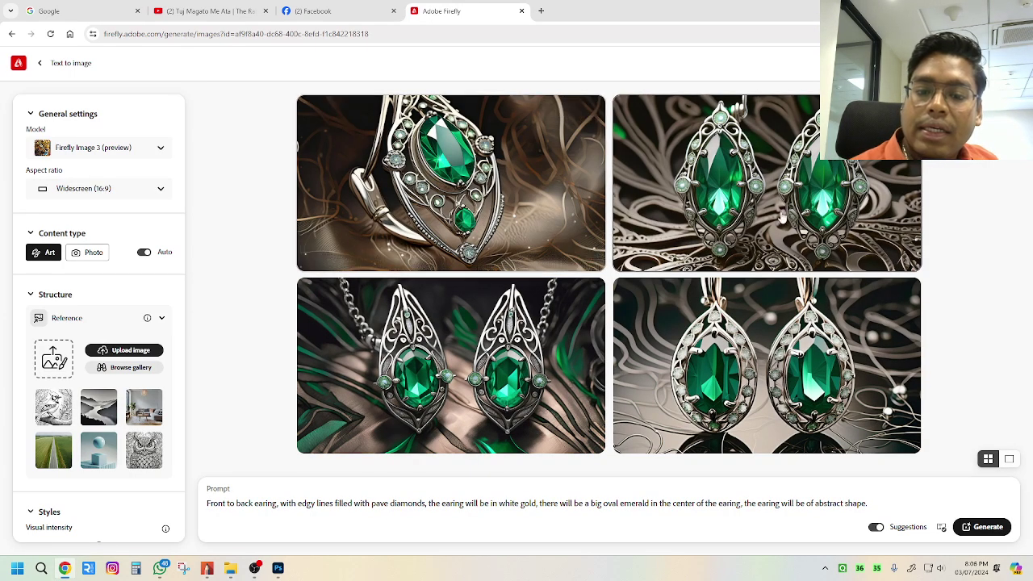
click(756, 196)
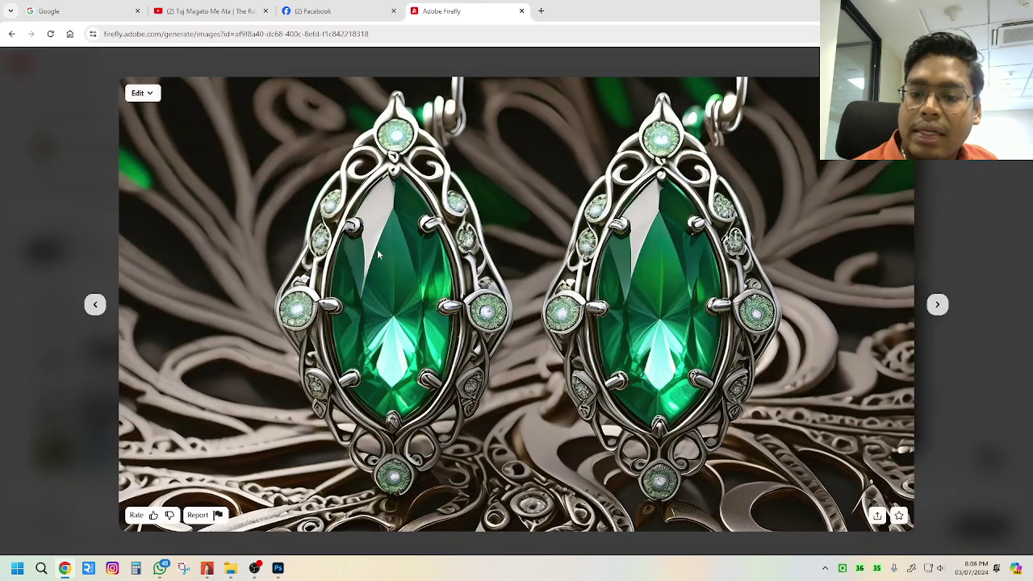
click(70, 170)
click(452, 363)
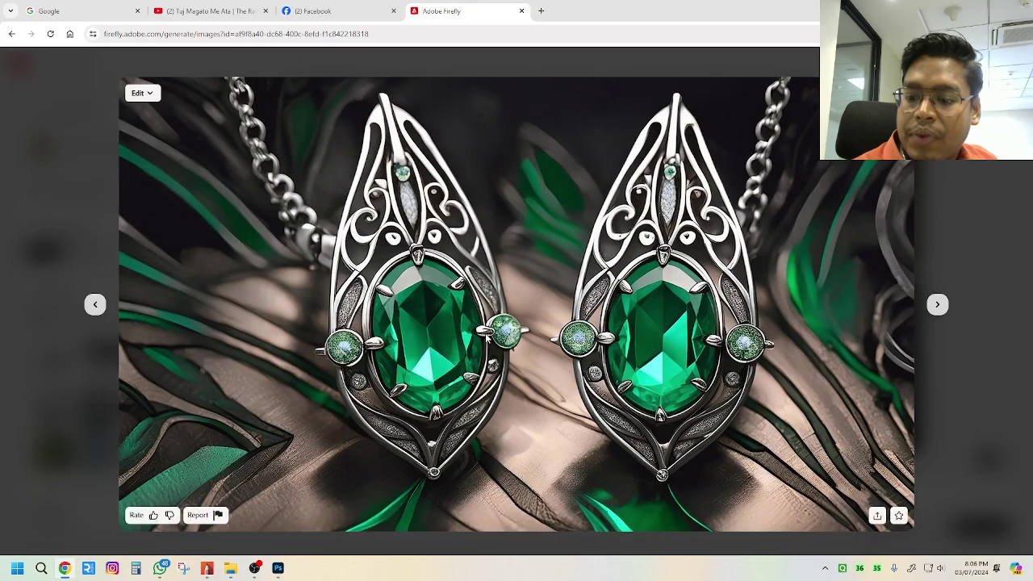
click(945, 246)
click(849, 352)
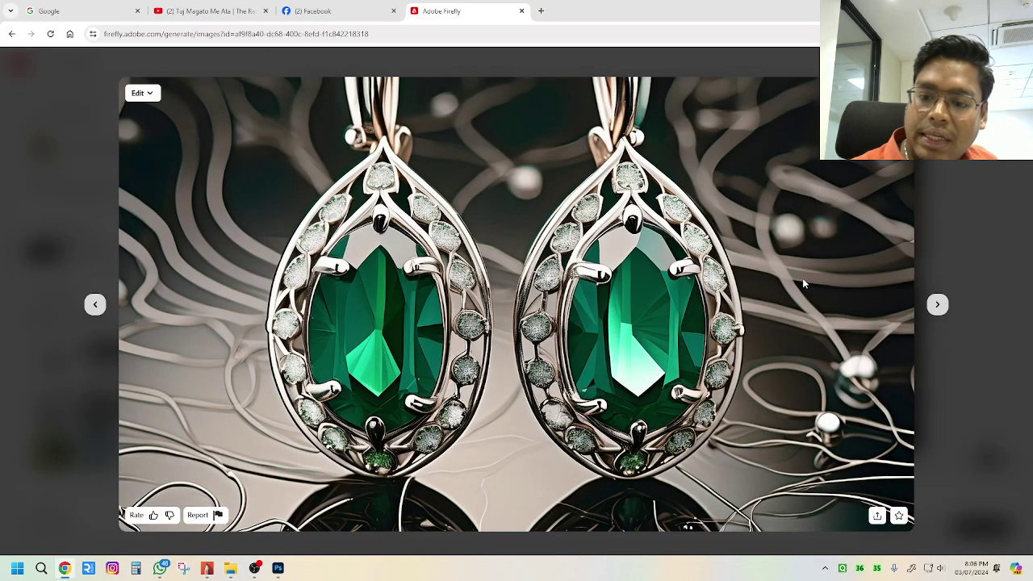
click(949, 201)
click(475, 214)
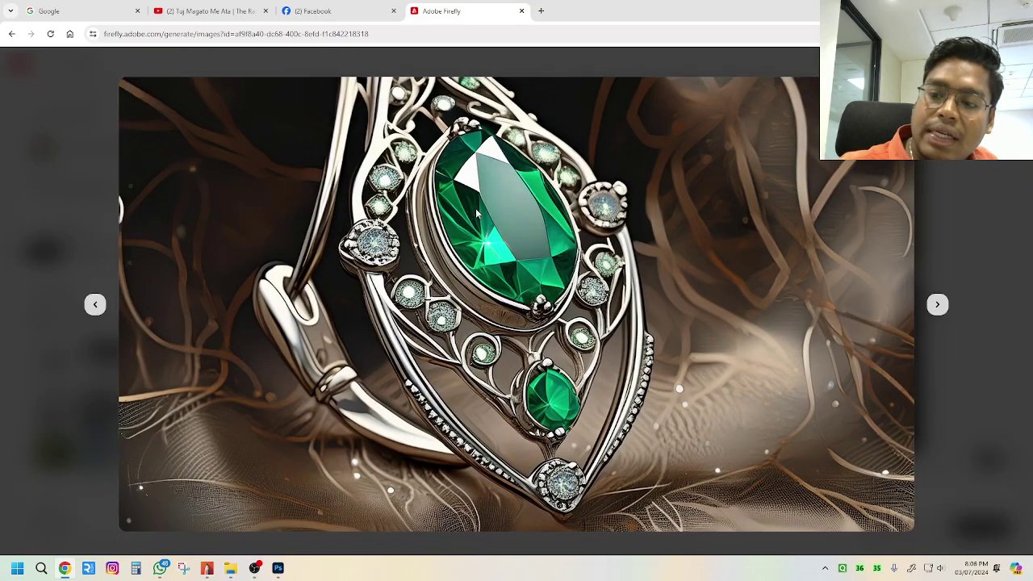
click(941, 221)
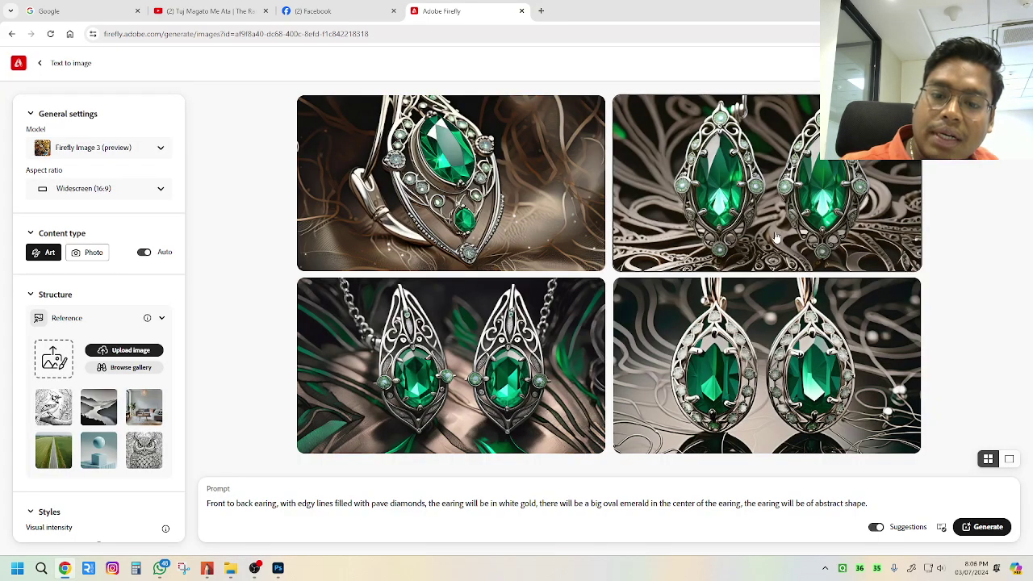
Re-examine the enlarged earring images for how well their shapes, stones and settings follow the prompt
click(766, 224)
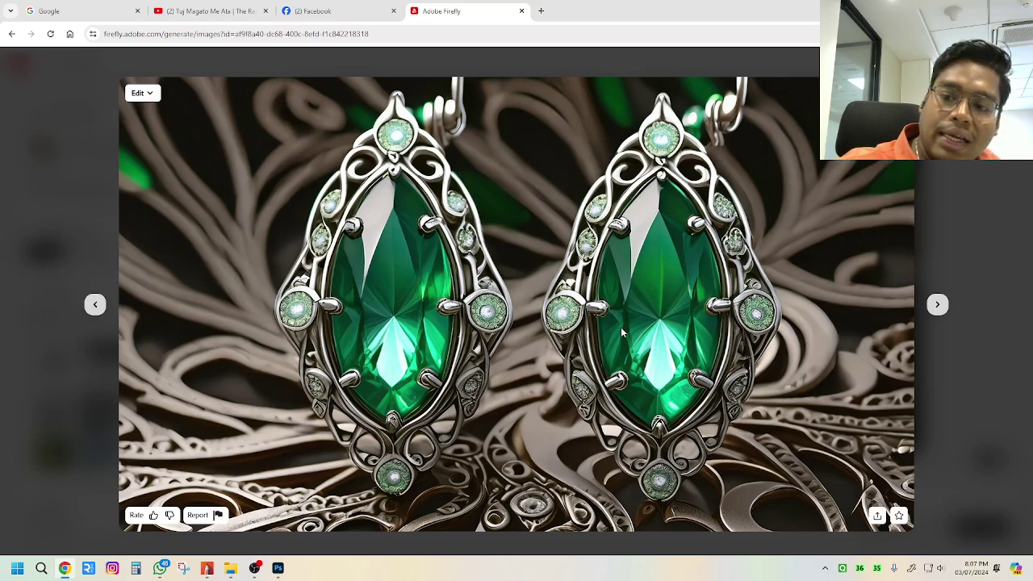
click(935, 213)
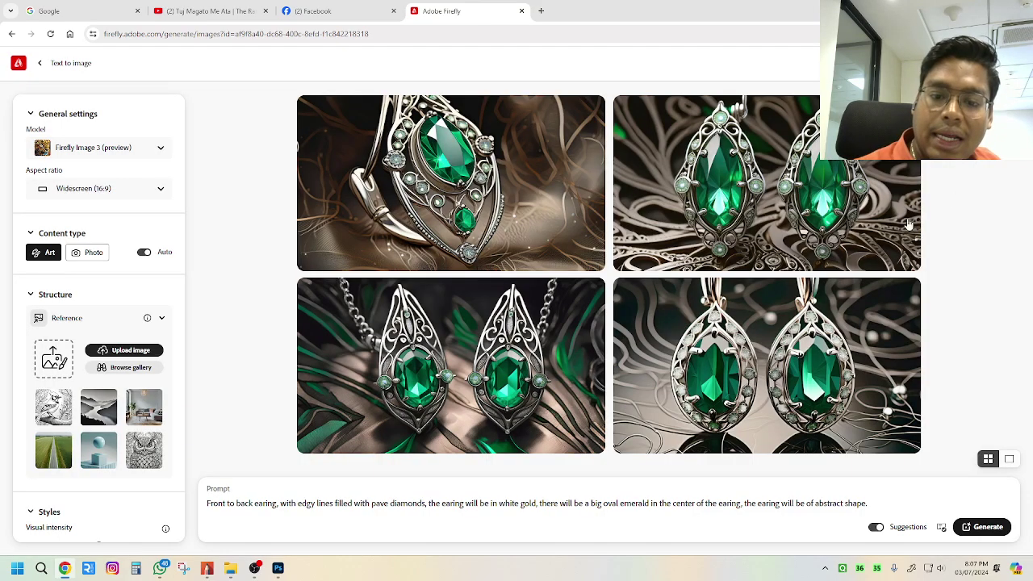
click(535, 223)
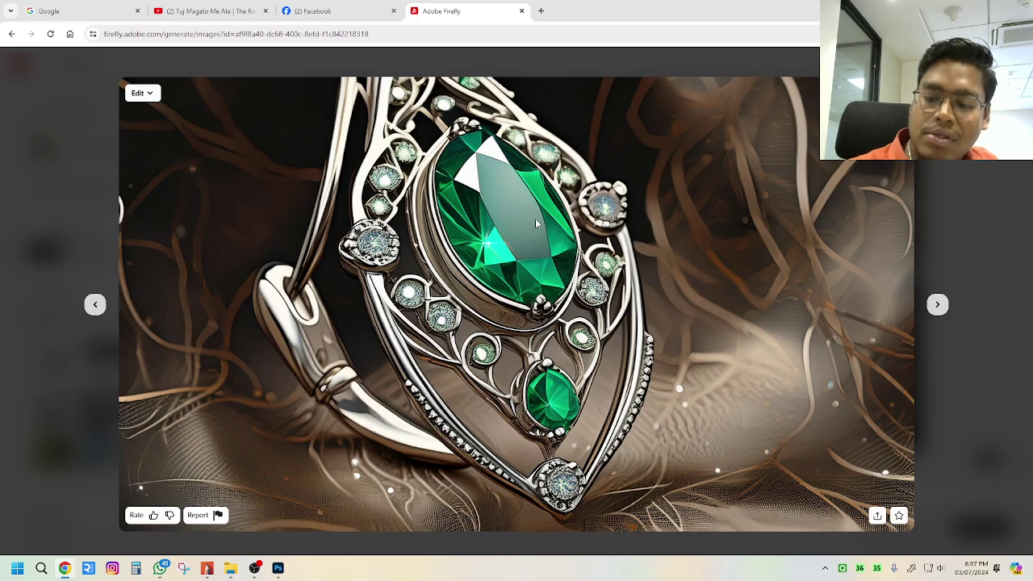
click(931, 196)
click(514, 347)
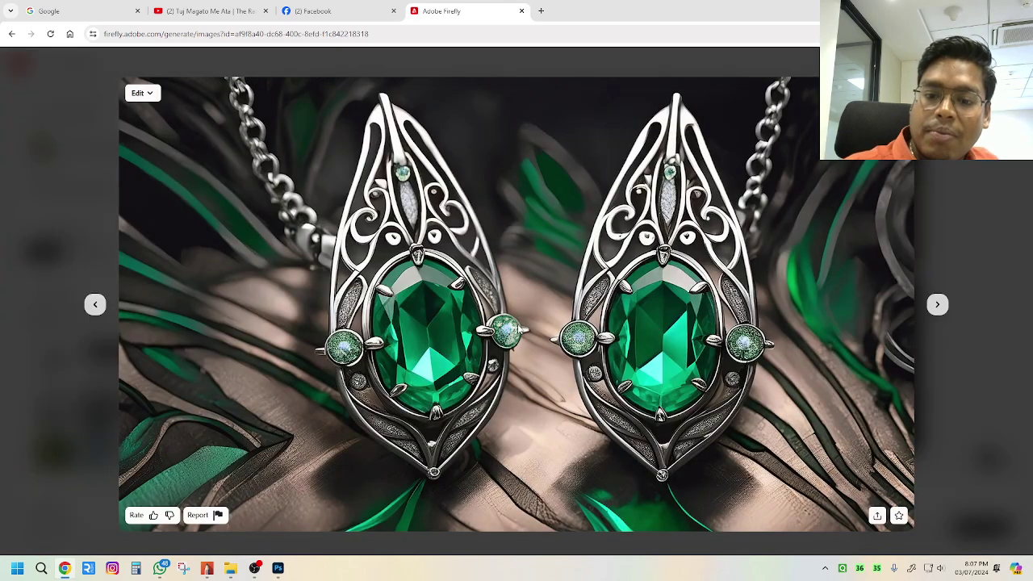
click(956, 243)
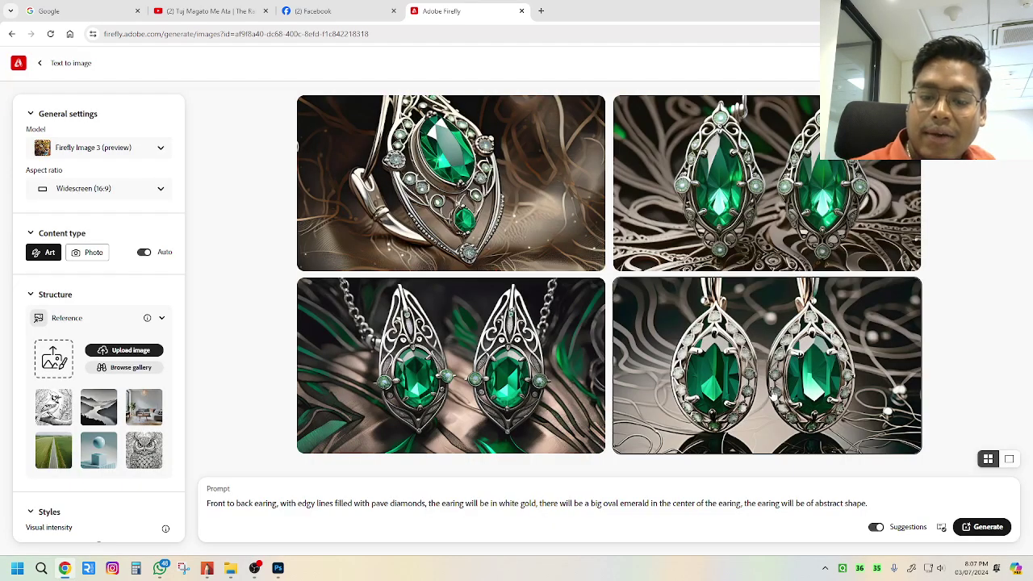
click(761, 375)
click(993, 243)
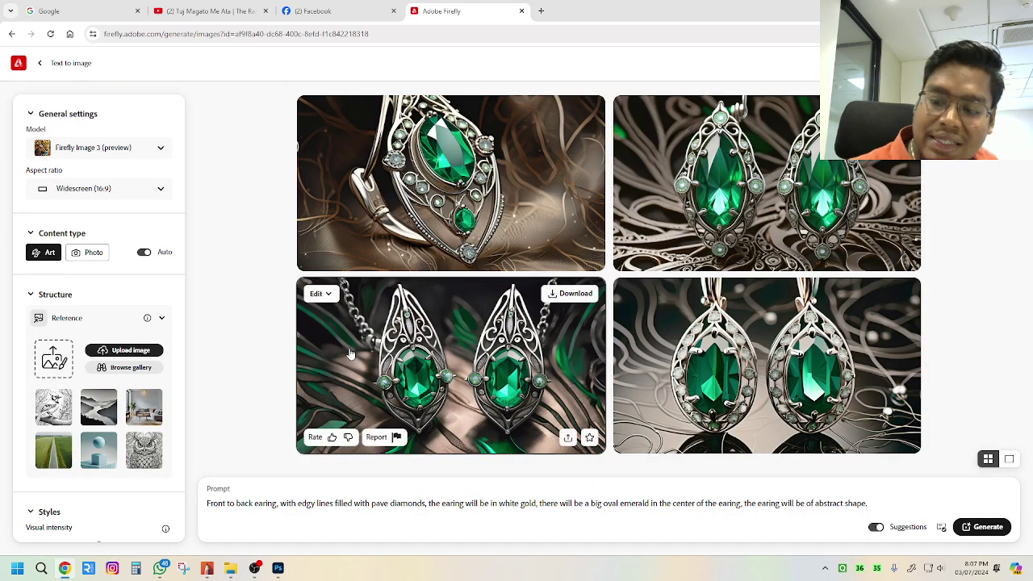
Switch to Sketchbook Pro to compare the earring sketch with the generated images, and return to Firefly in Chrome
click(207, 568)
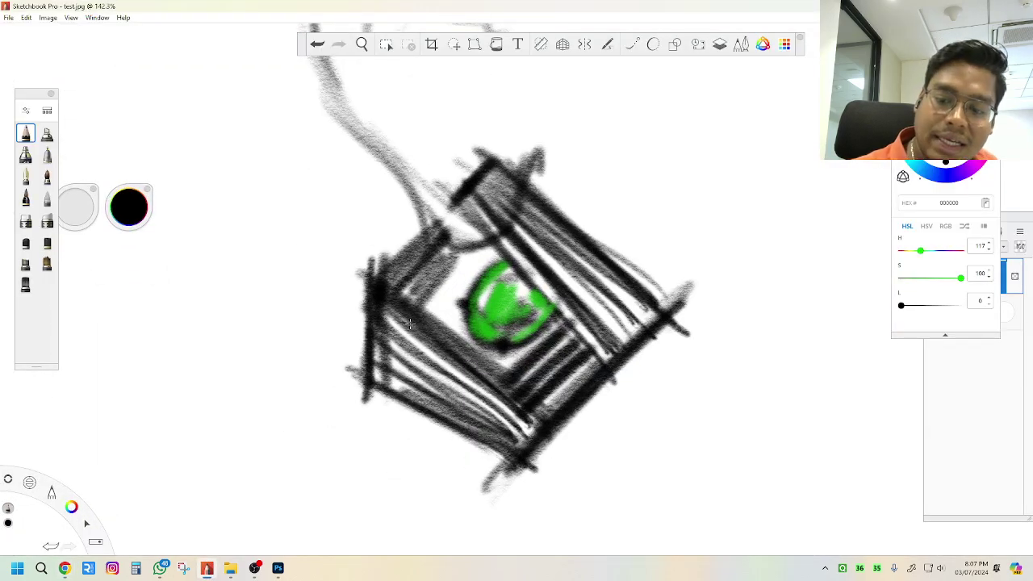
click(258, 574)
click(258, 575)
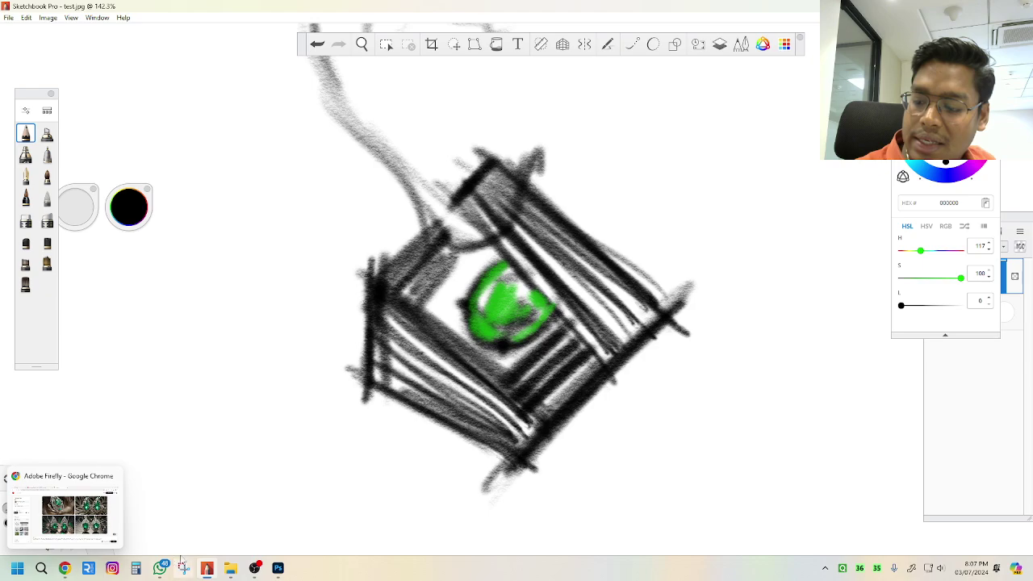
click(65, 568)
mouse_move(553, 295)
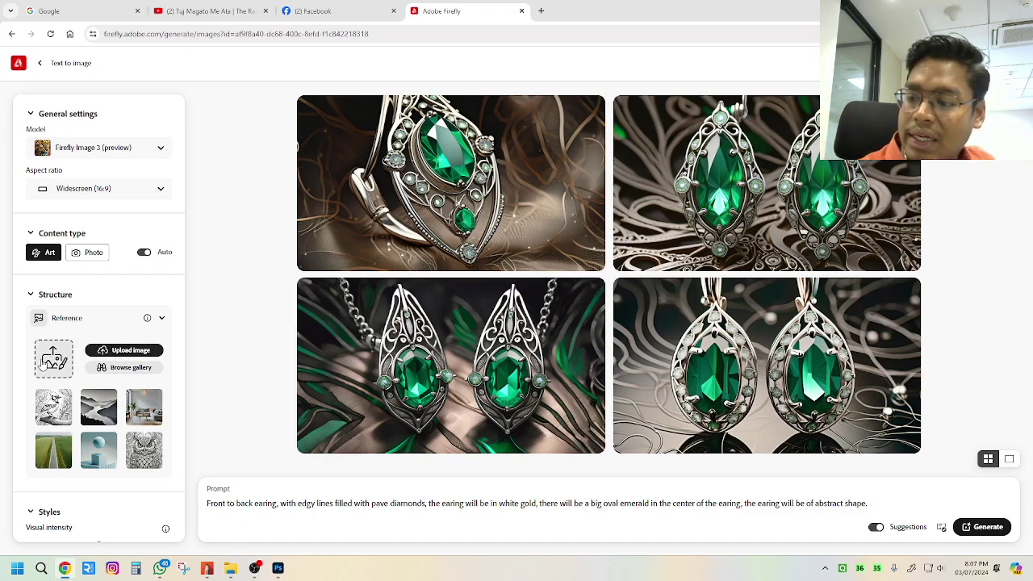
Upload the earring sketch "test" from the AI test folder as the structure reference
click(121, 352)
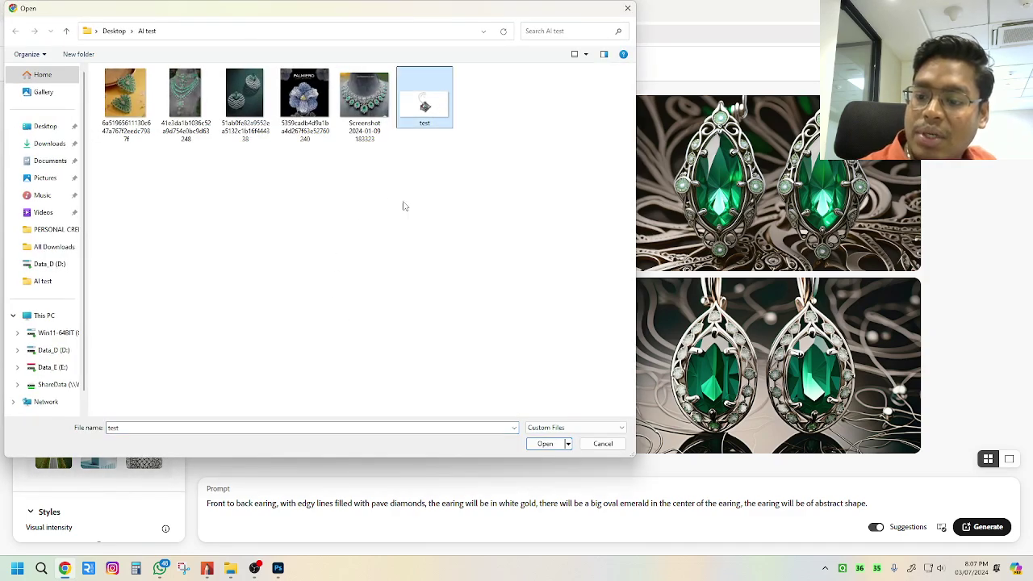
click(546, 444)
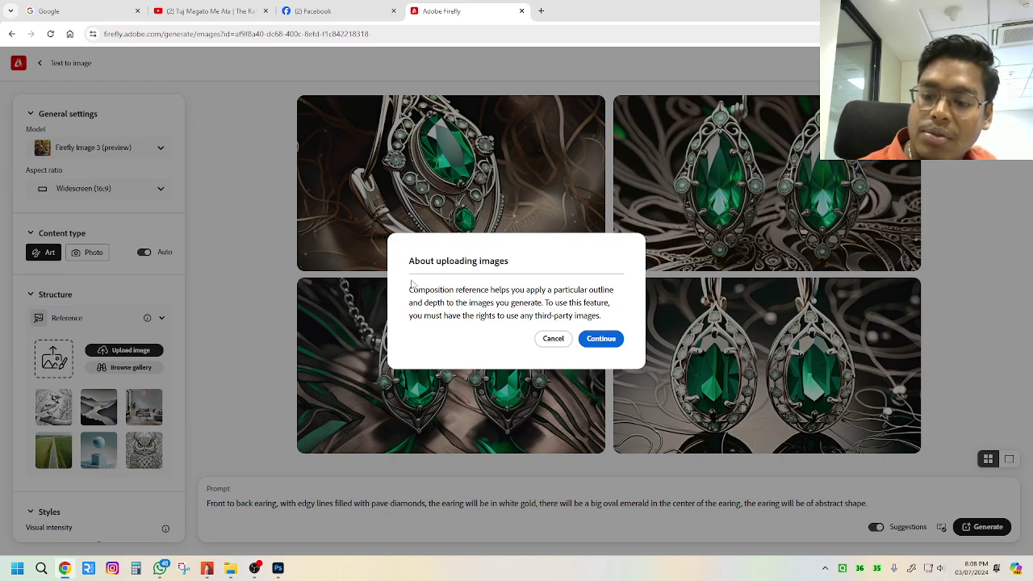
click(601, 339)
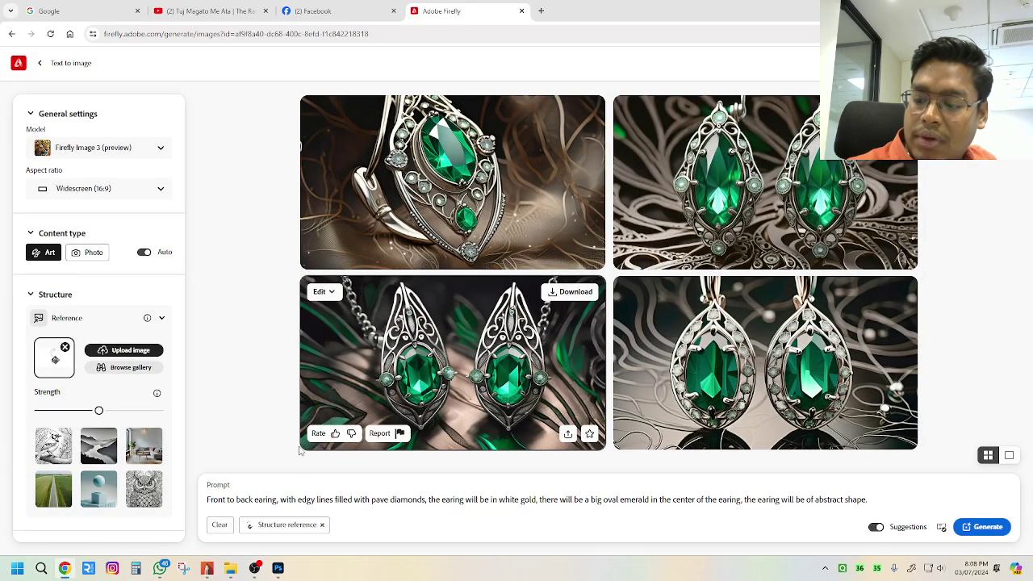
scroll(117, 362, down, 1)
scroll(117, 361, down, 1)
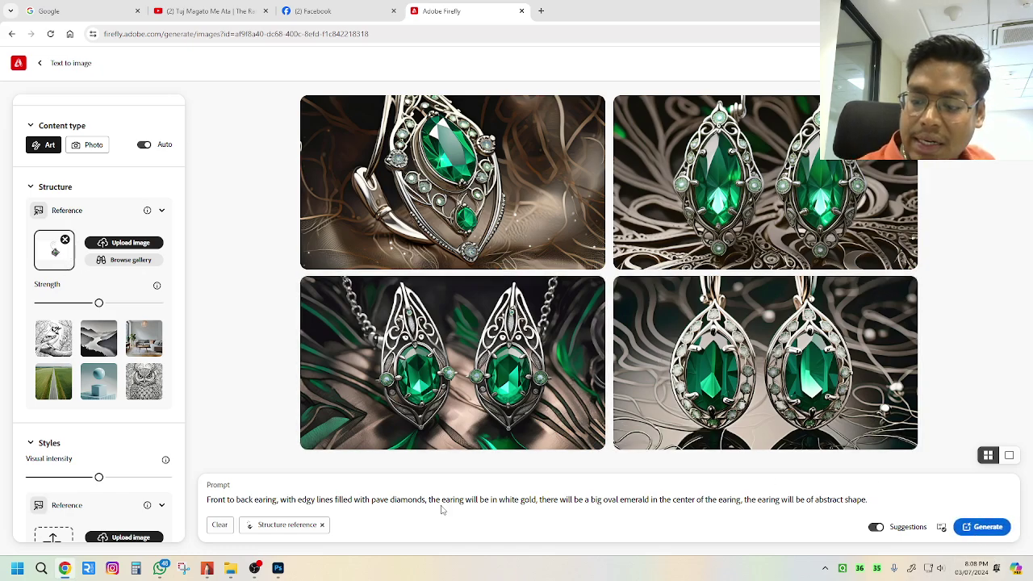
Generate new images from the existing earring prompt combined with the sketch as structure reference
drag(208, 500, 852, 497)
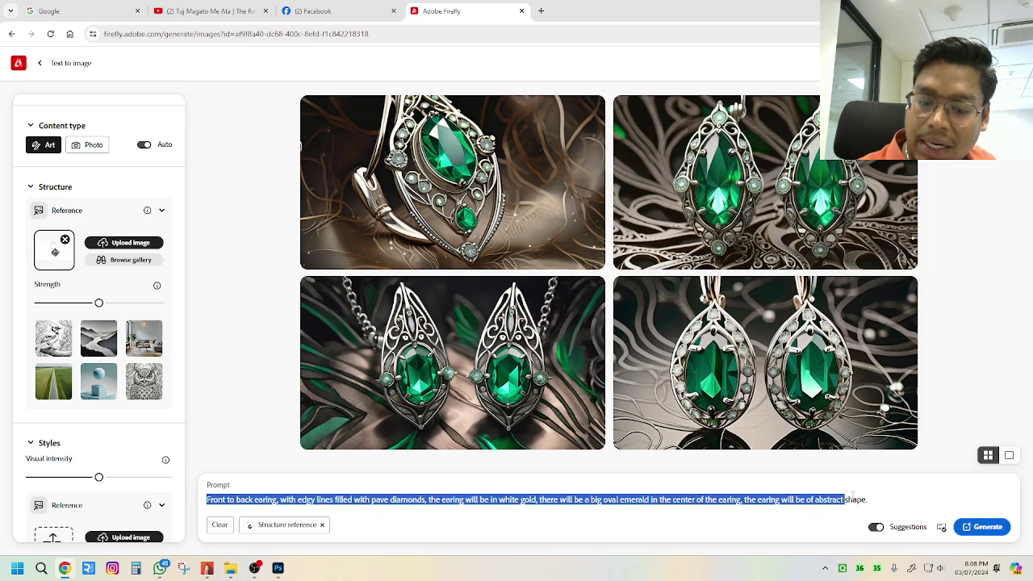
click(375, 525)
mouse_move(267, 532)
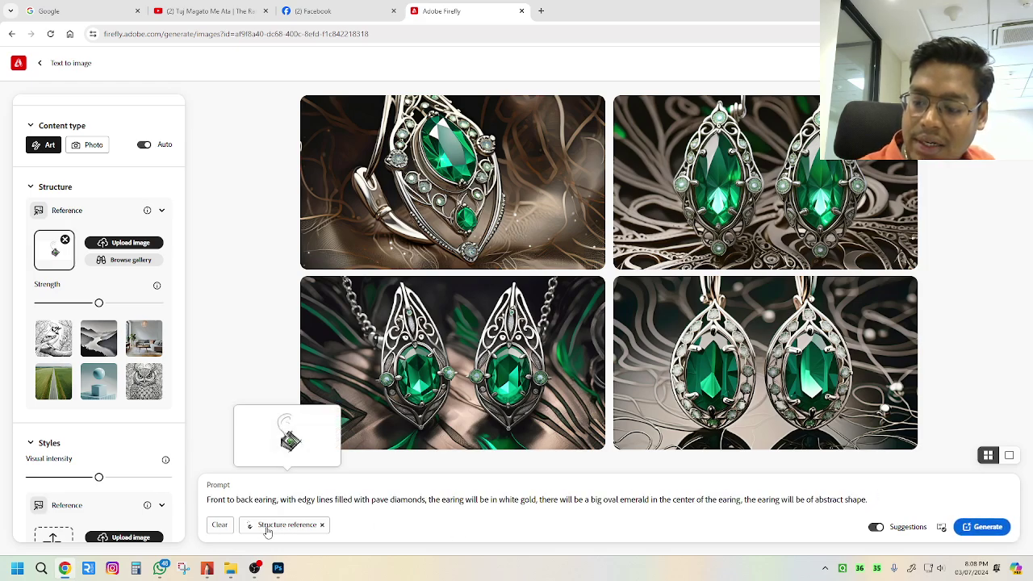
click(995, 527)
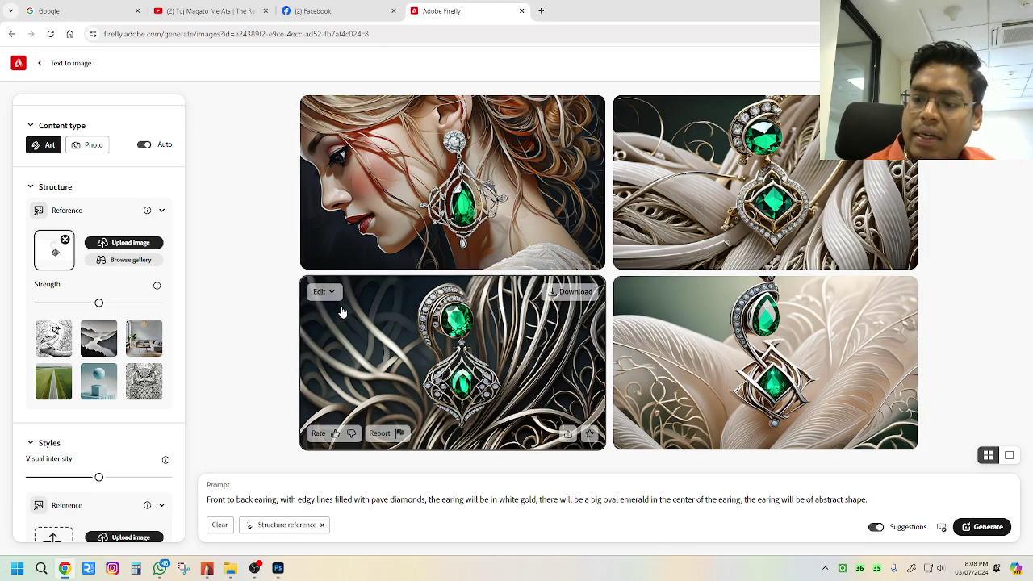
View the portrait image with the earring enlarged, then compare it with the sketch in Sketchbook Pro and return to Firefly in Chrome
click(339, 234)
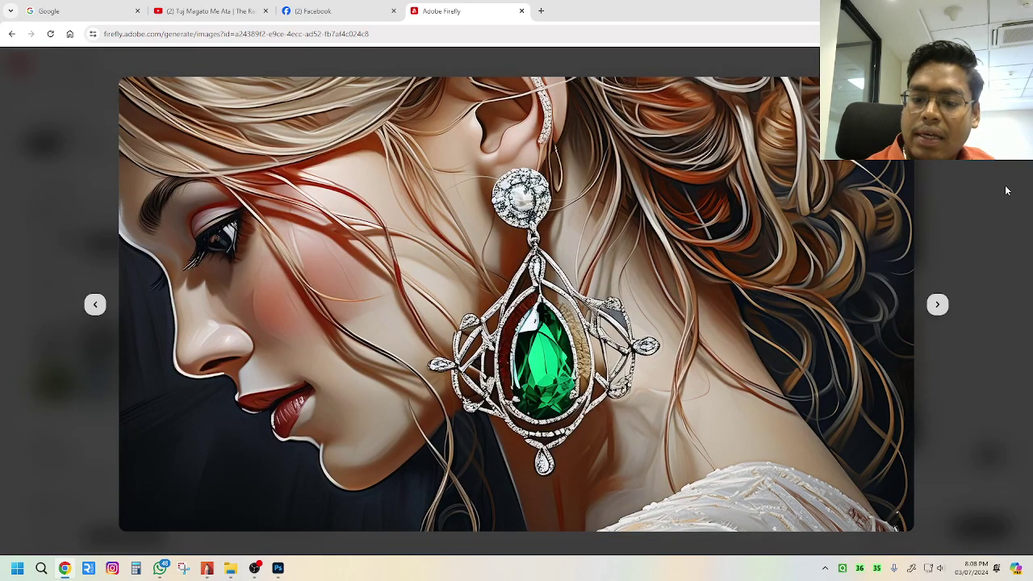
click(229, 542)
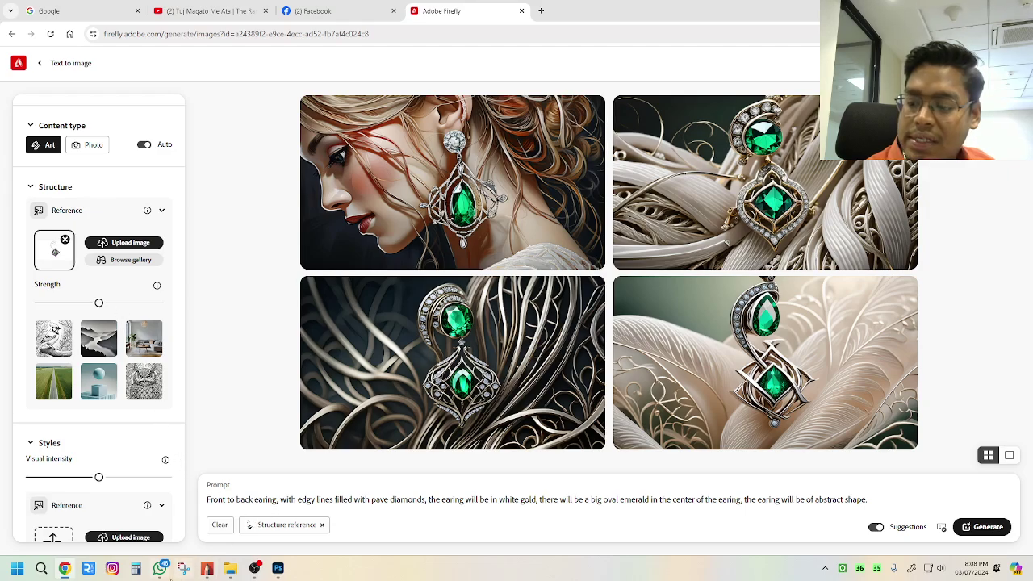
mouse_move(153, 569)
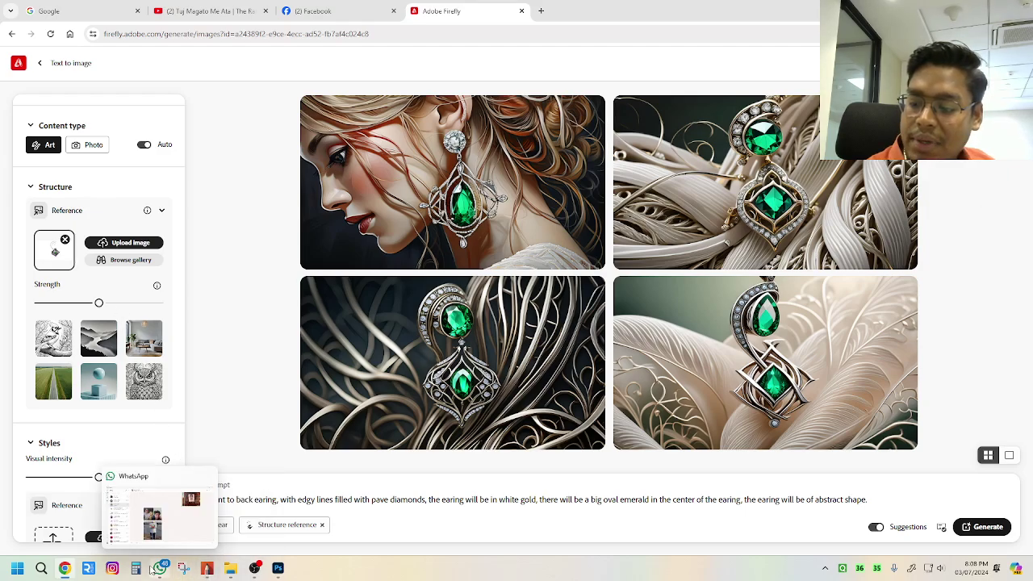
click(205, 570)
scroll(511, 349, up, 3)
scroll(462, 277, down, 2)
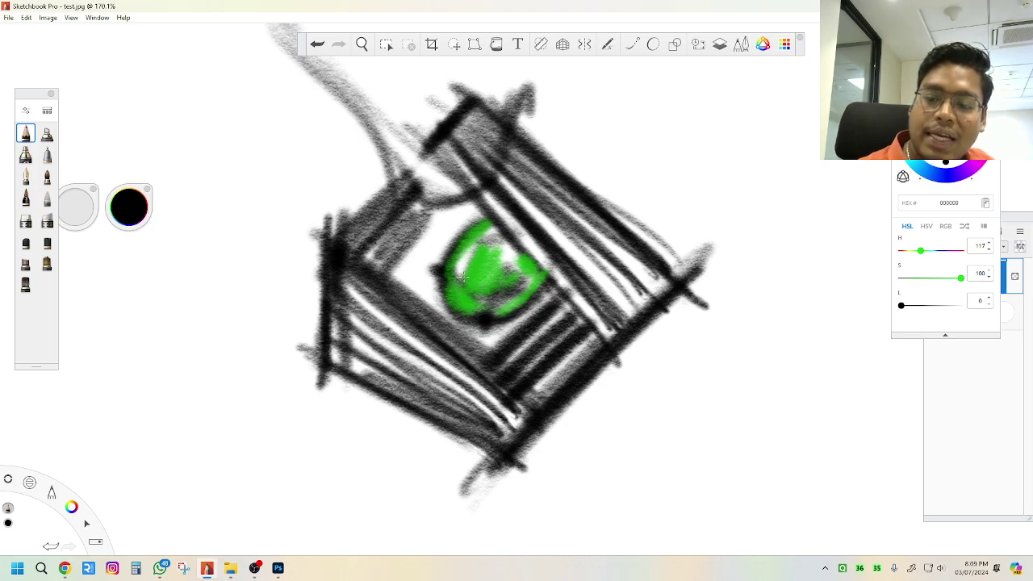
scroll(462, 276, down, 4)
scroll(452, 264, up, 4)
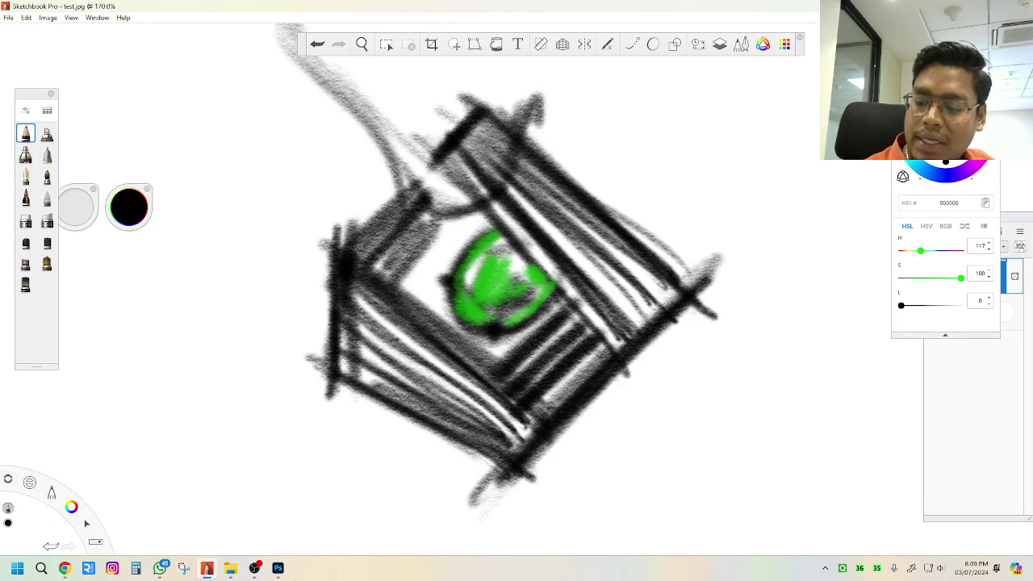
click(277, 568)
click(276, 569)
click(65, 568)
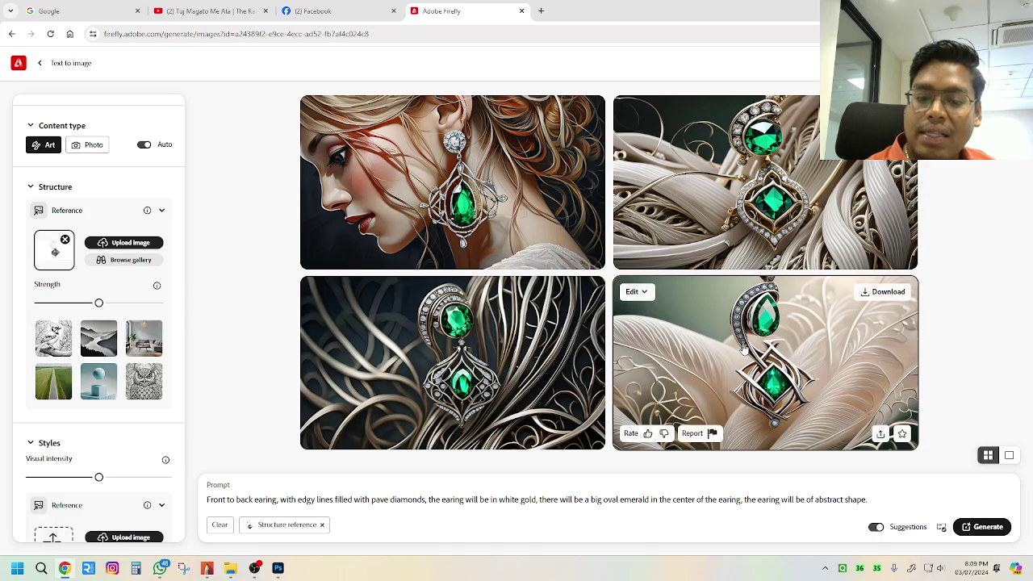
View the other three generated earring images enlarged and compare the last one with the sketch in Sketchbook Pro
click(694, 194)
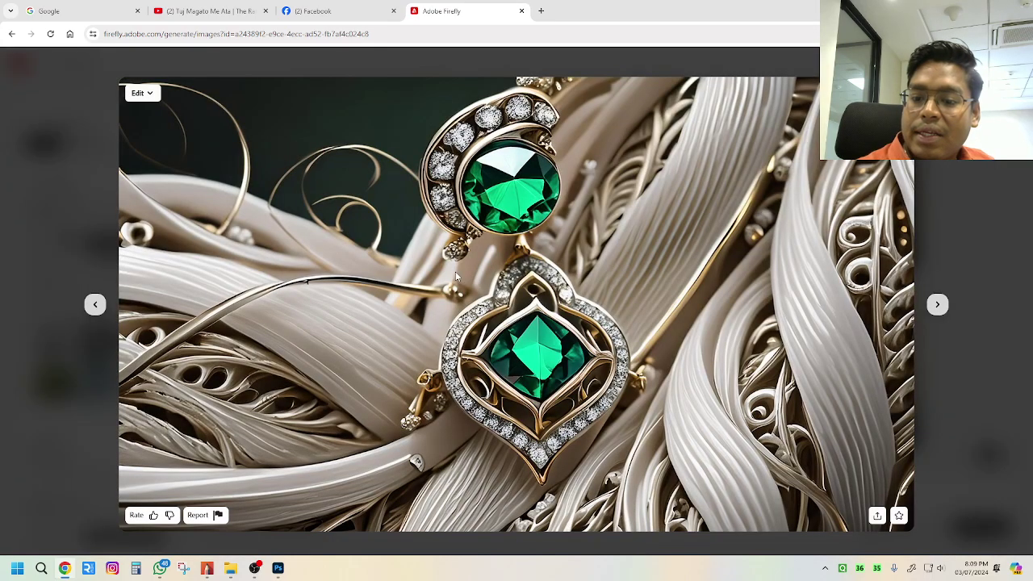
click(972, 208)
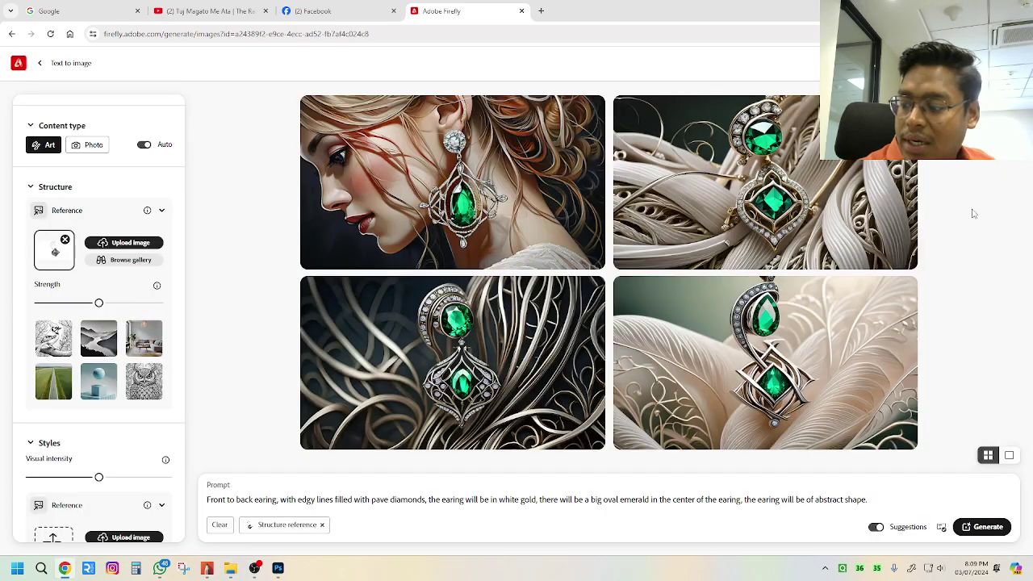
click(466, 370)
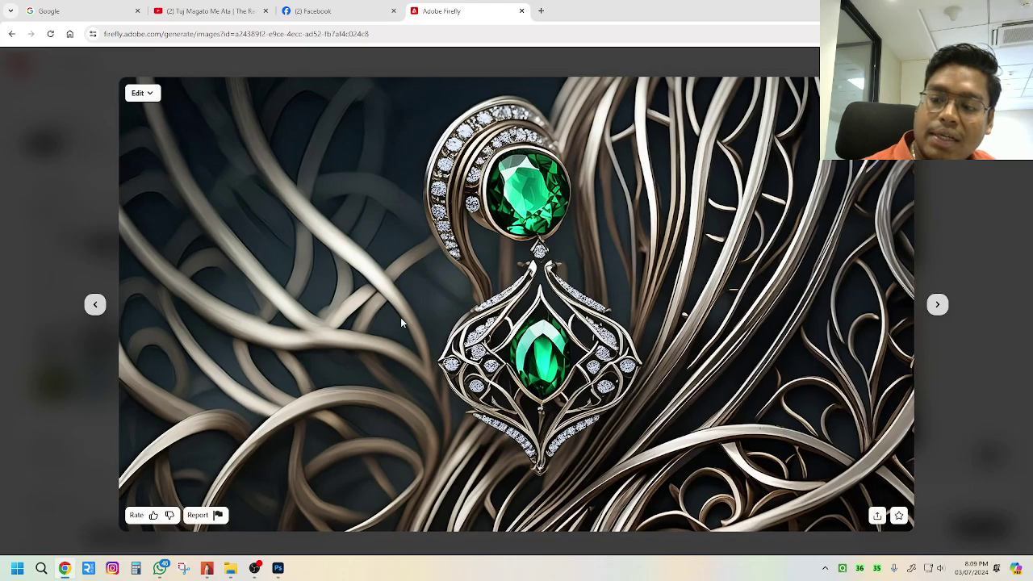
click(74, 360)
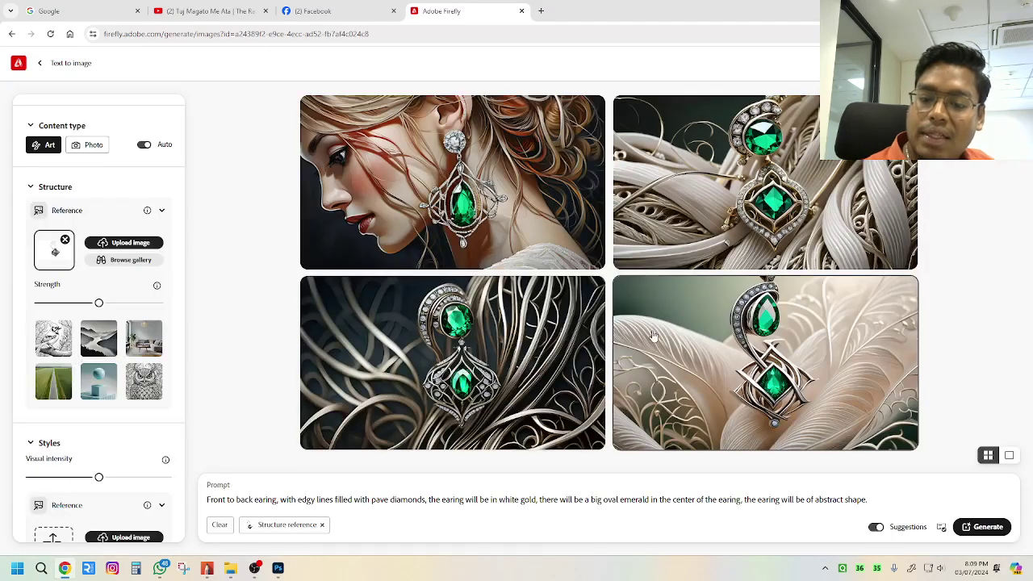
click(758, 363)
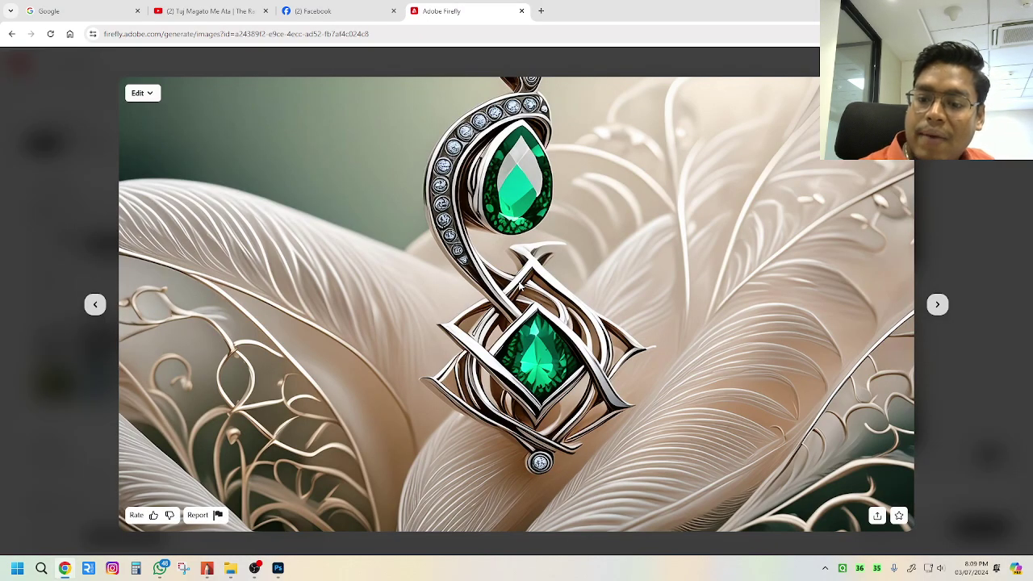
click(206, 569)
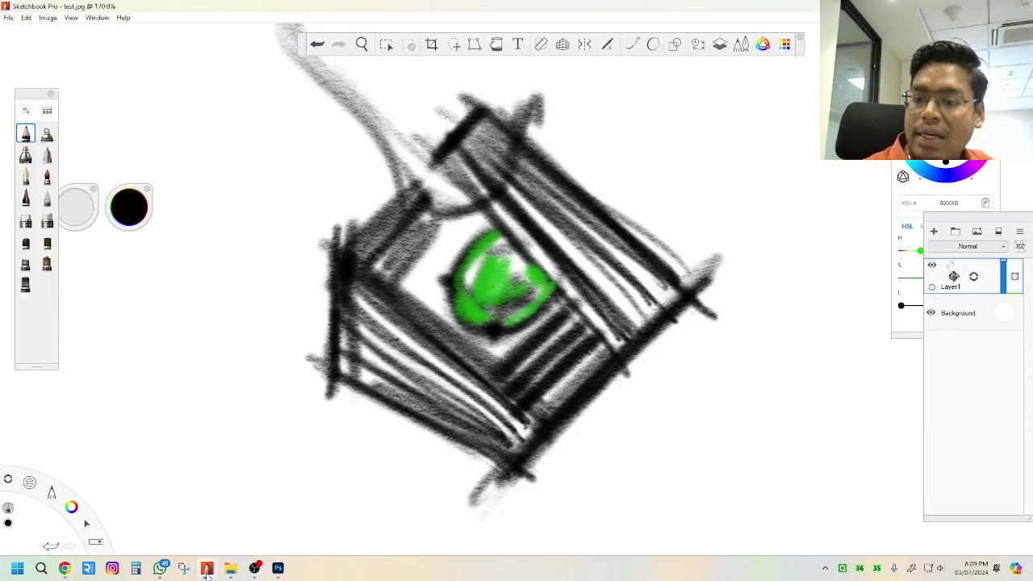
click(206, 570)
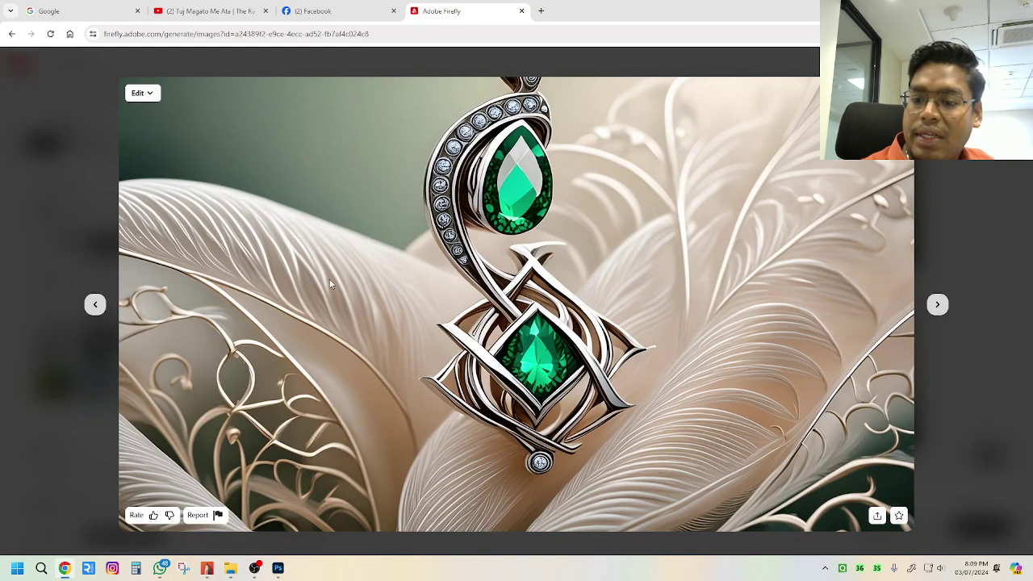
Raise the structure reference strength to its maximum and generate the images again
click(989, 249)
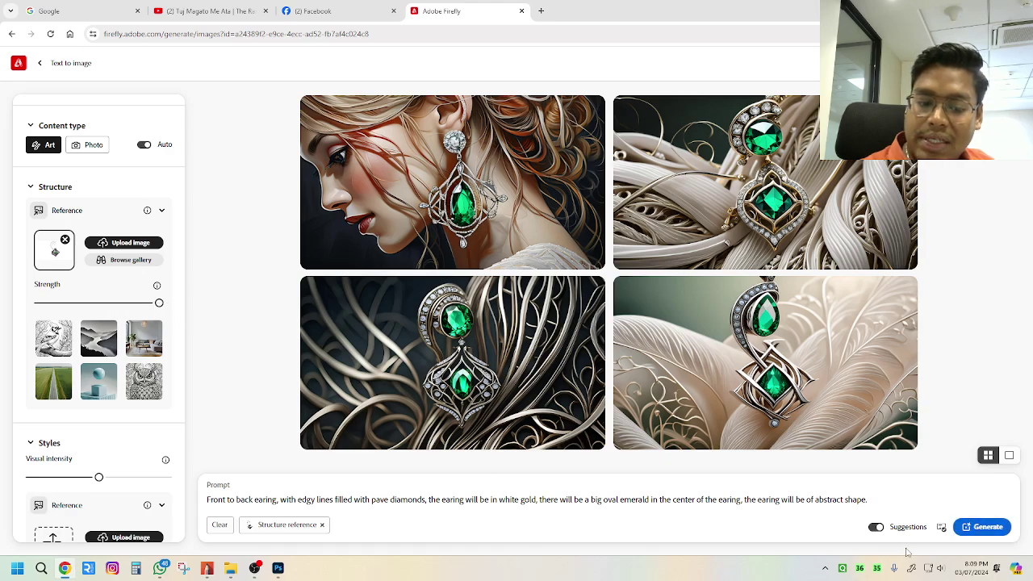
click(981, 527)
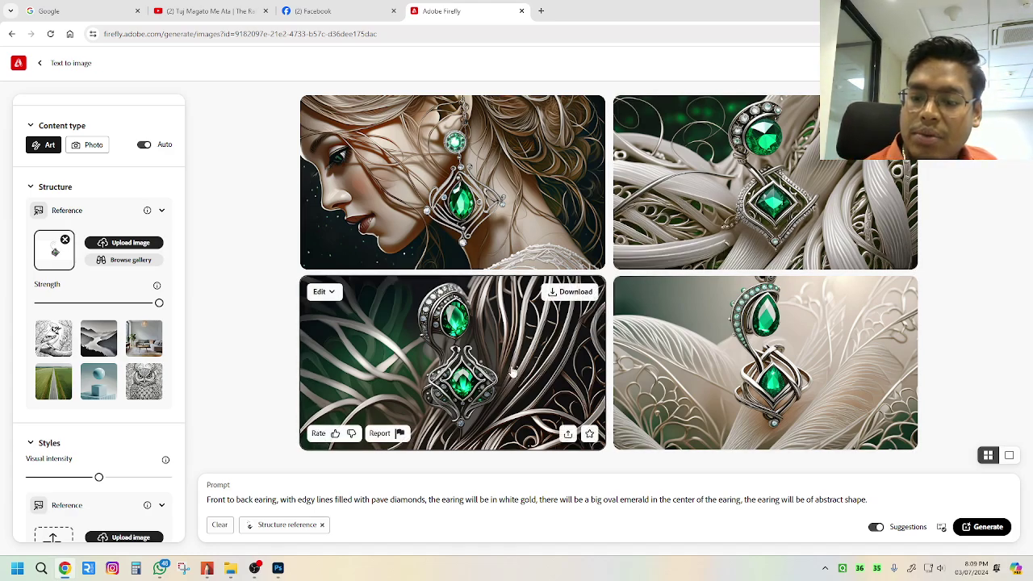
View the newly generated emerald earring images enlarged one after another and download them
click(512, 373)
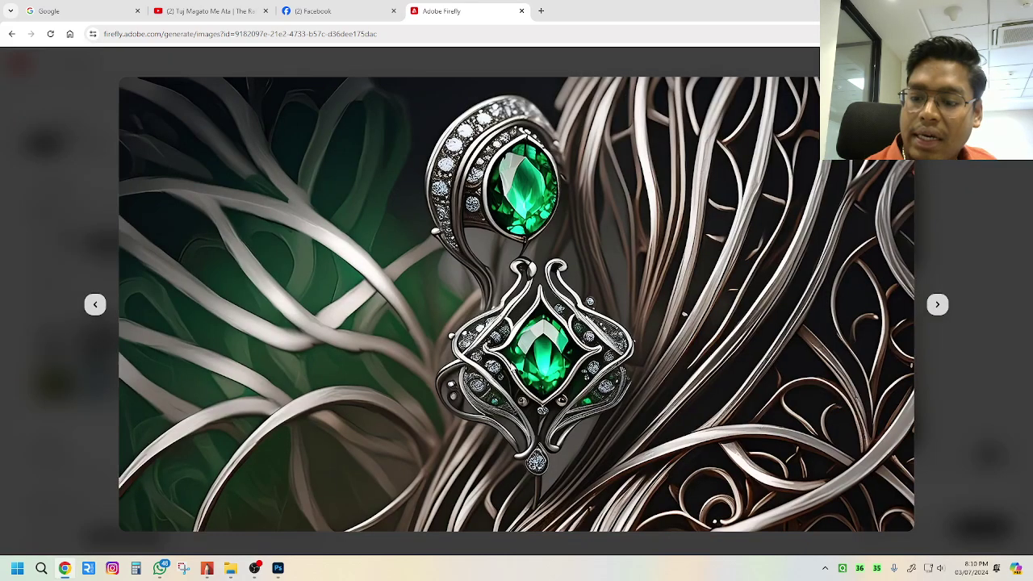
key(Escape)
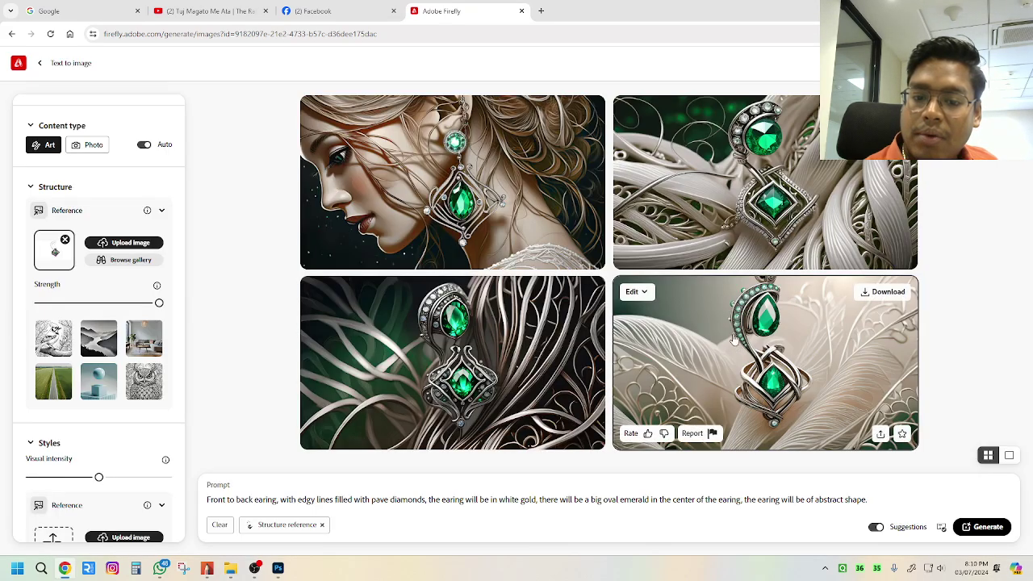
click(623, 365)
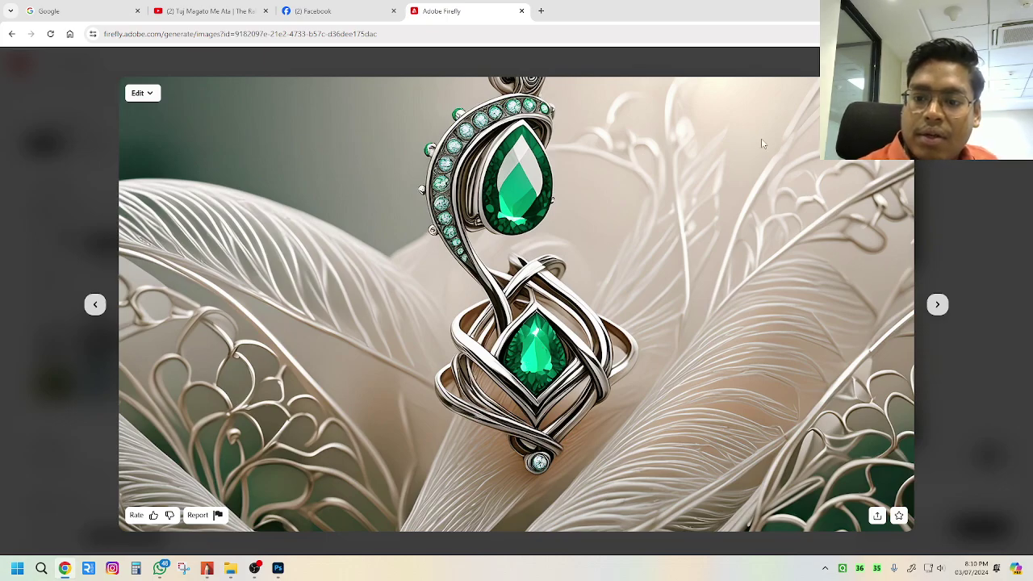
click(899, 93)
click(1017, 172)
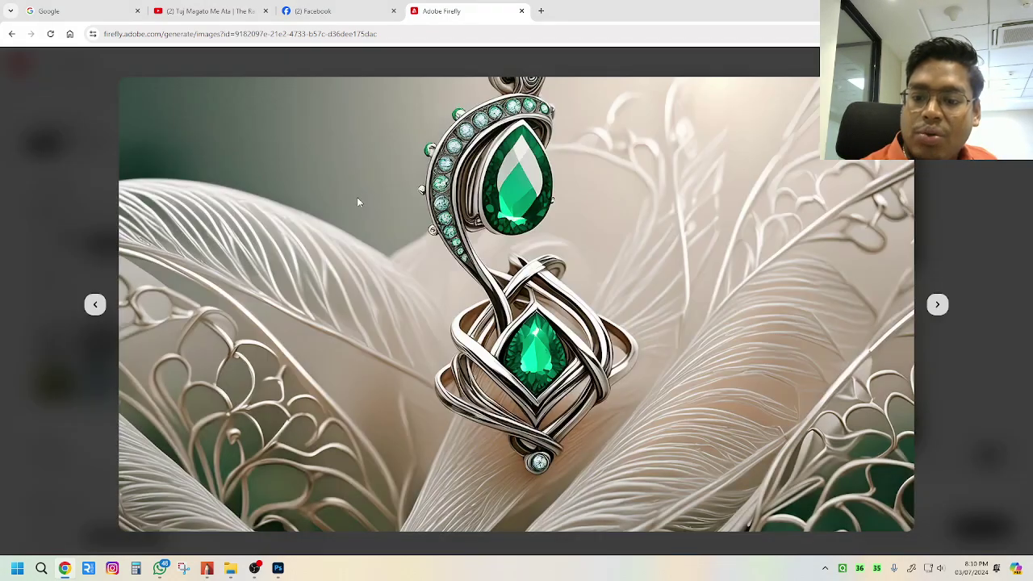
click(941, 173)
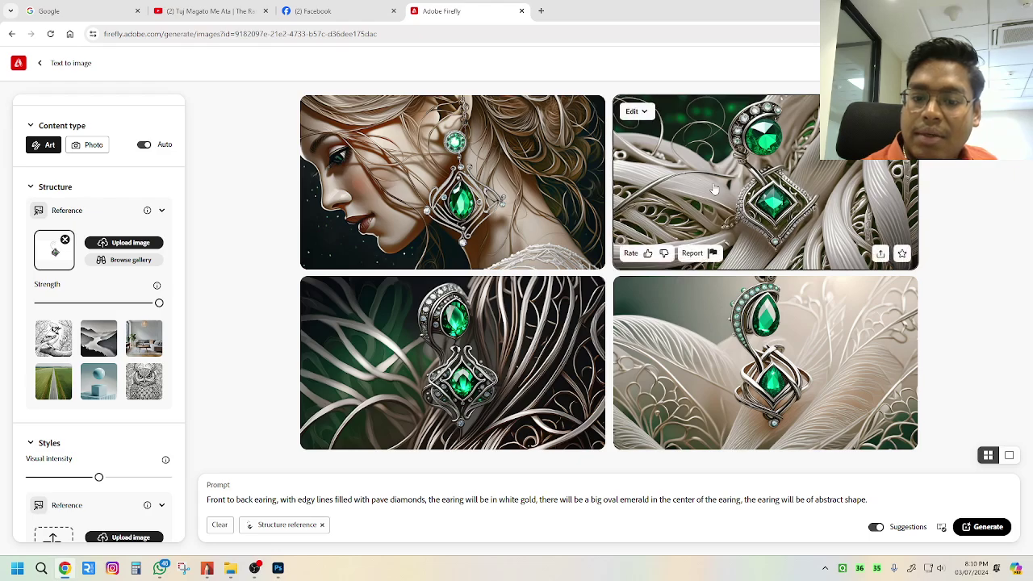
click(597, 365)
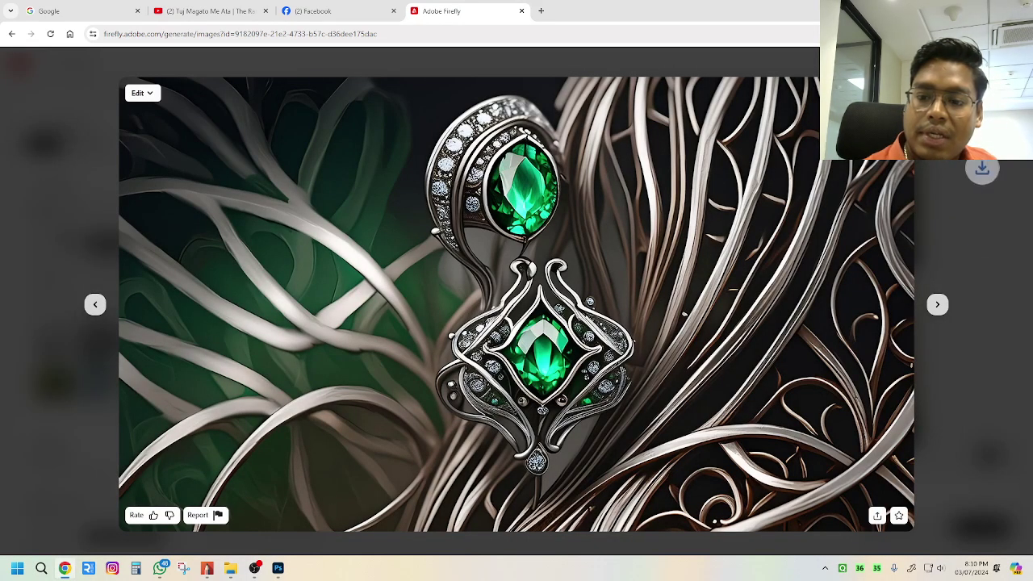
click(950, 259)
click(514, 182)
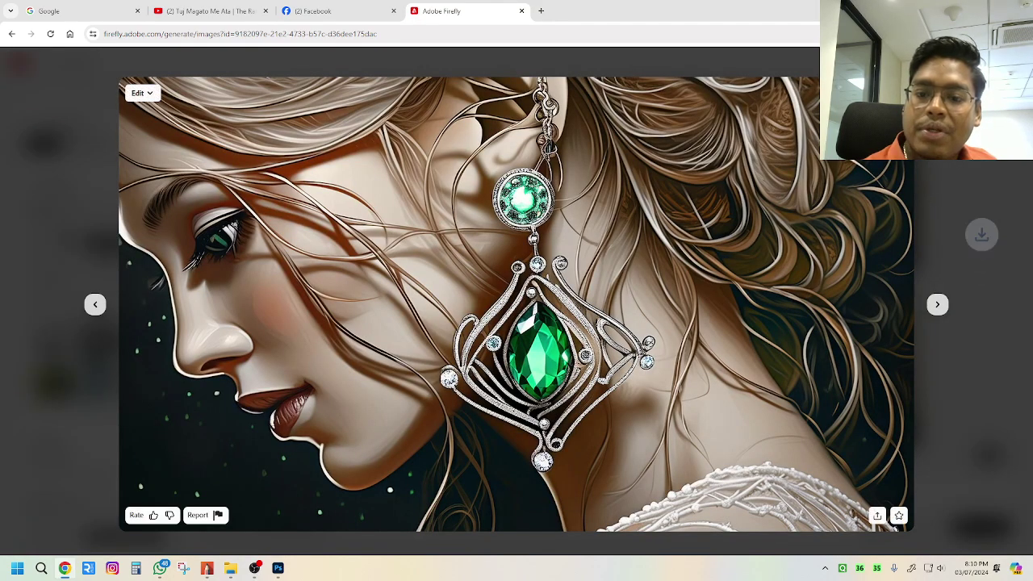
click(992, 171)
Leave the enlarged Firefly image, switch to Sketchbook Pro and bring the whole earring sketch into view
click(971, 9)
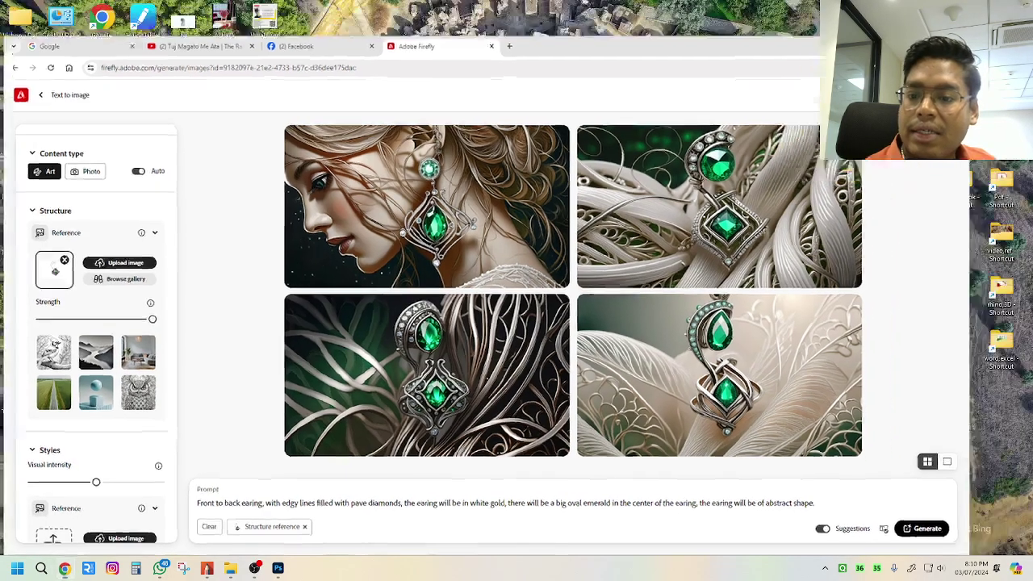
click(207, 568)
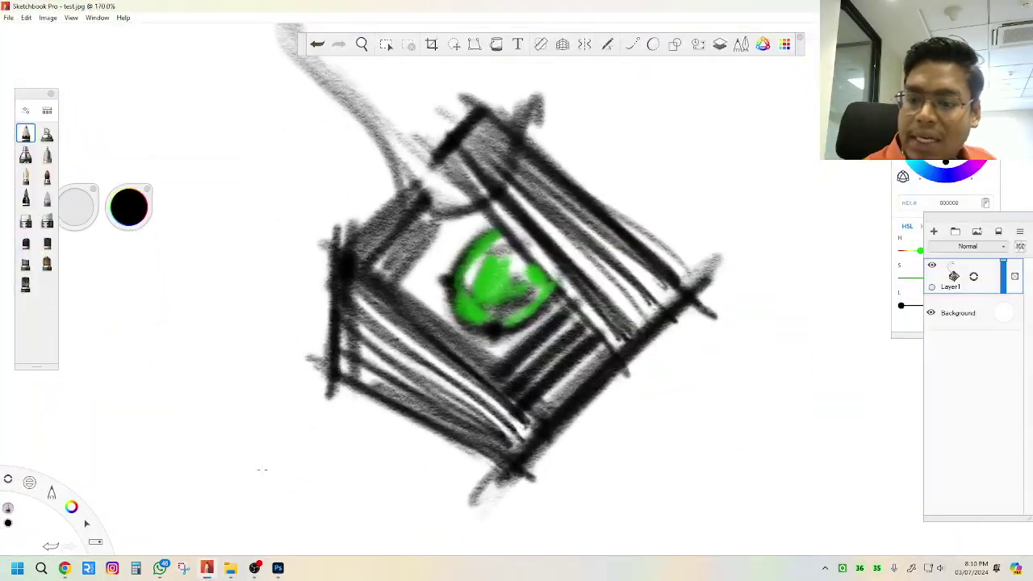
scroll(300, 327, up, 1)
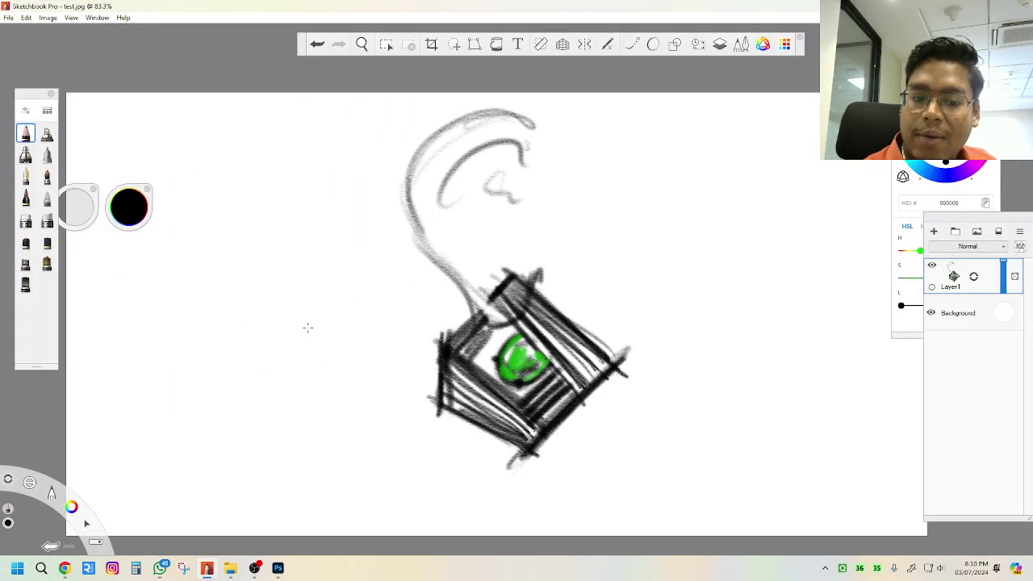
scroll(646, 279, down, 1)
scroll(715, 270, up, 1)
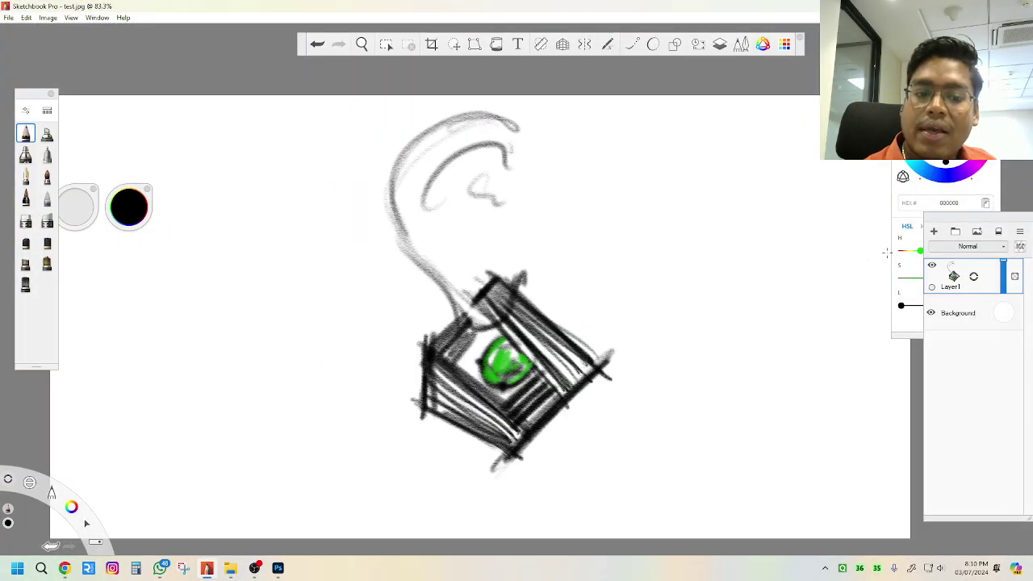
Start adding an image to the canvas and look through the AI test and Desktop folders for the Firefly downloads
click(980, 232)
scroll(453, 240, down, 2)
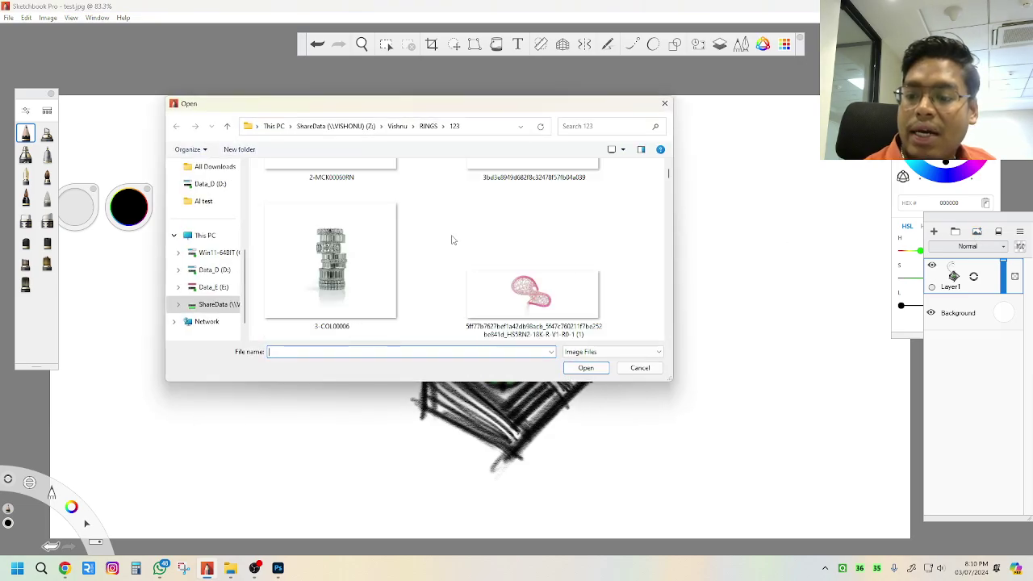
scroll(208, 254, up, 3)
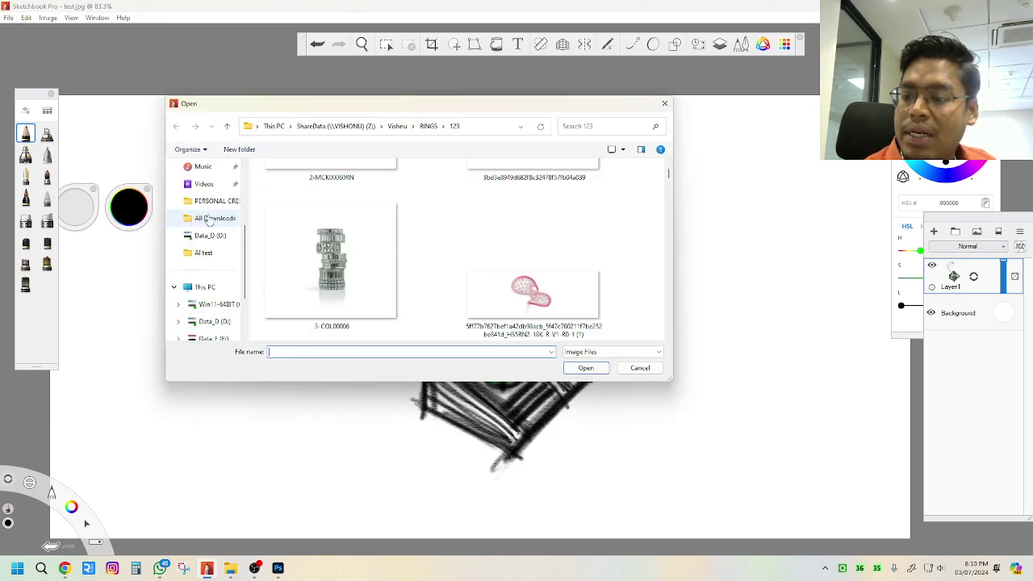
click(203, 253)
scroll(208, 218, up, 3)
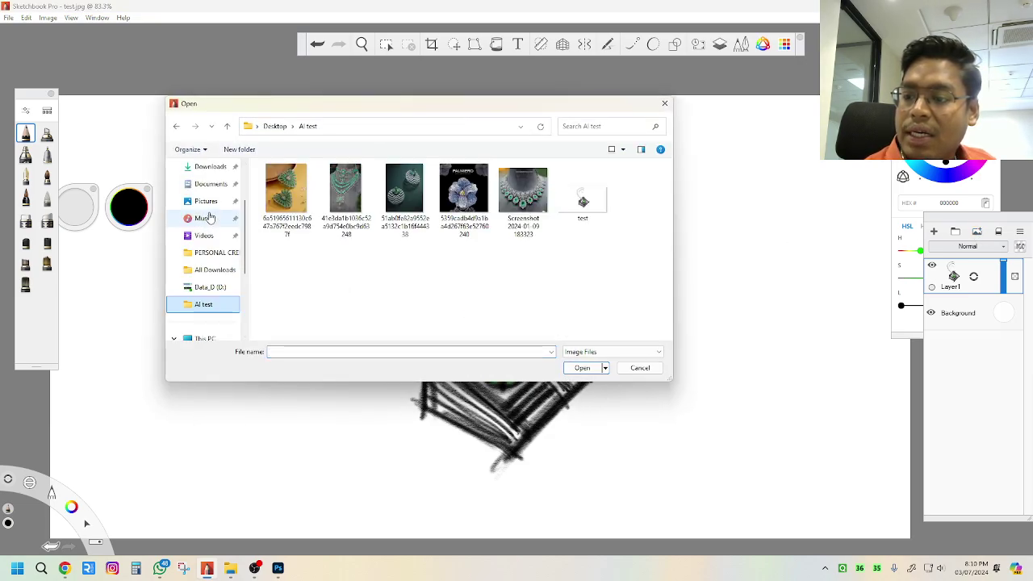
click(208, 220)
scroll(420, 238, down, 10)
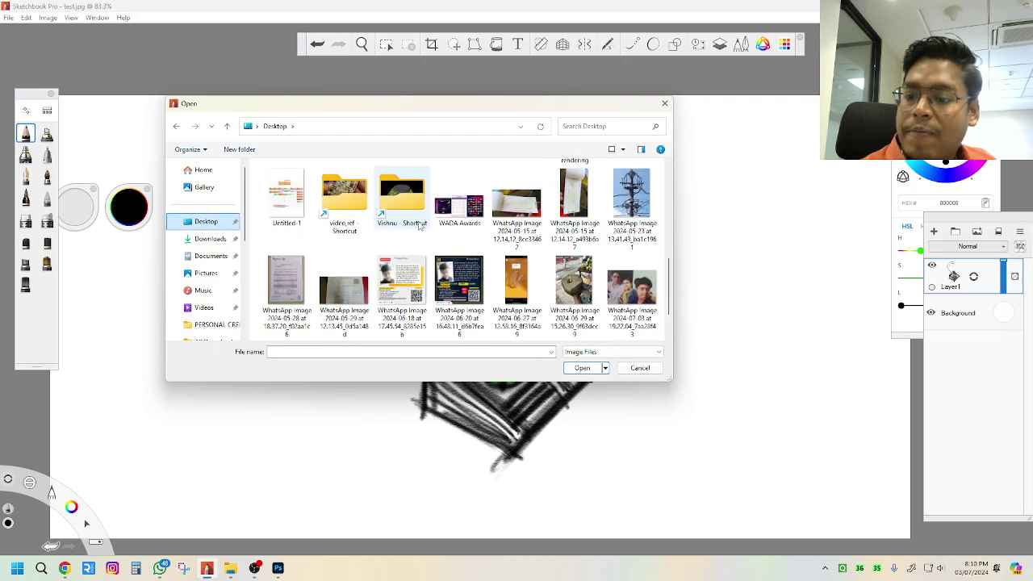
scroll(436, 267, up, 8)
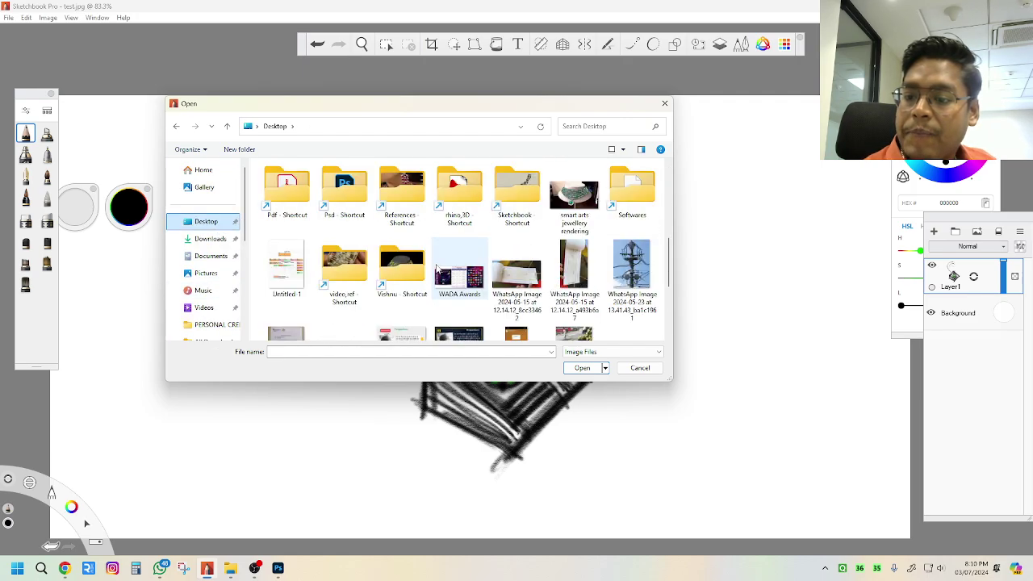
scroll(436, 268, up, 1)
scroll(420, 269, down, 1)
Open the Downloads folder and display its images as extra large icons
click(227, 246)
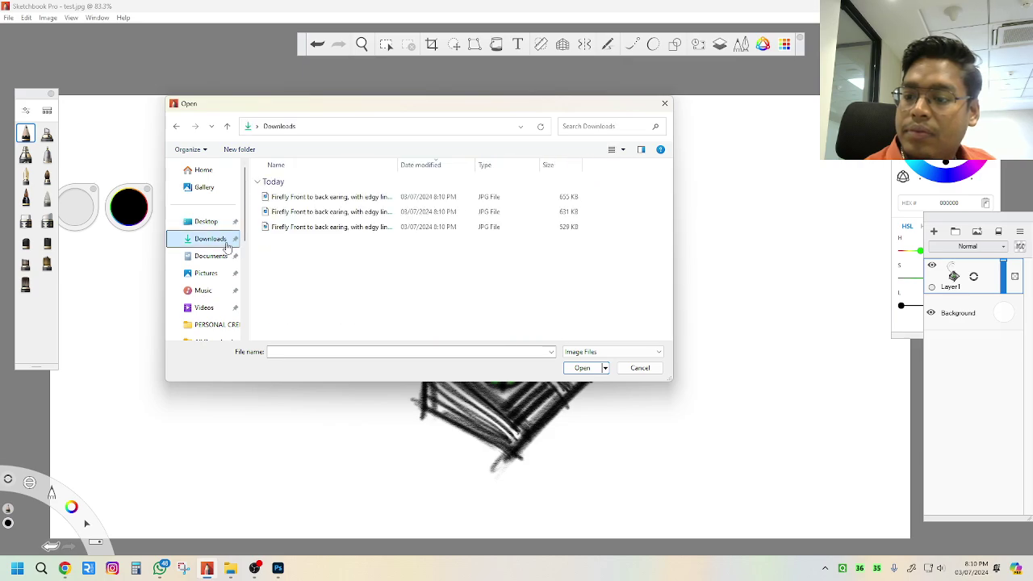
right_click(321, 248)
mouse_move(355, 255)
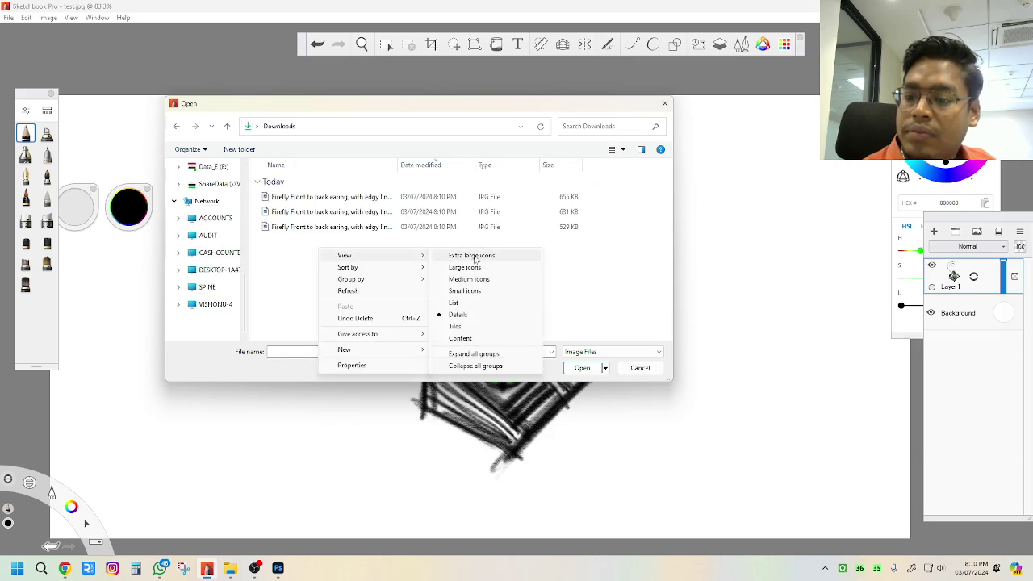
click(472, 255)
scroll(436, 256, down, 1)
scroll(435, 256, up, 1)
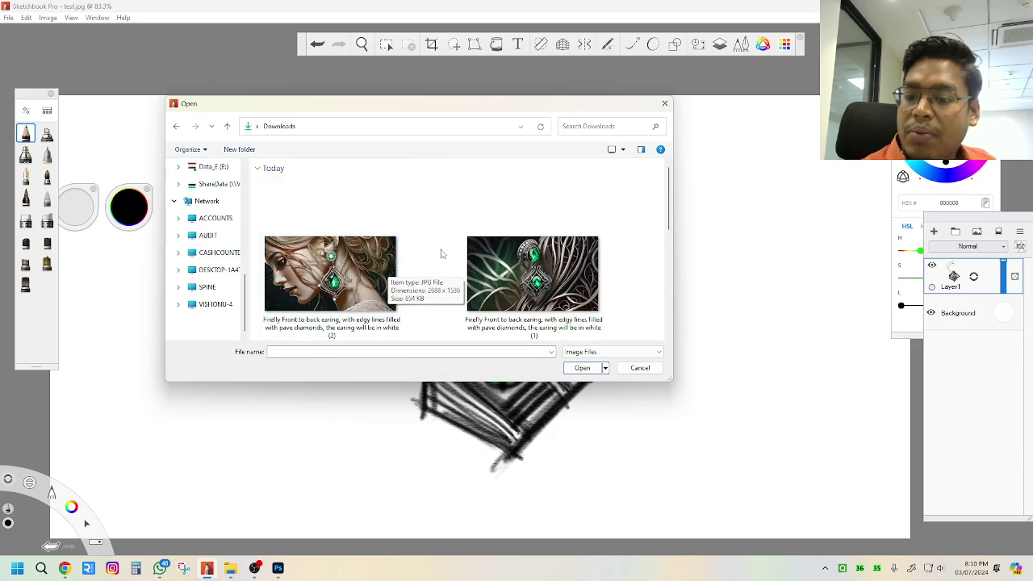
Choose the portrait image with the emerald earring, numbered (2), and import it onto the canvas
scroll(427, 267, down, 2)
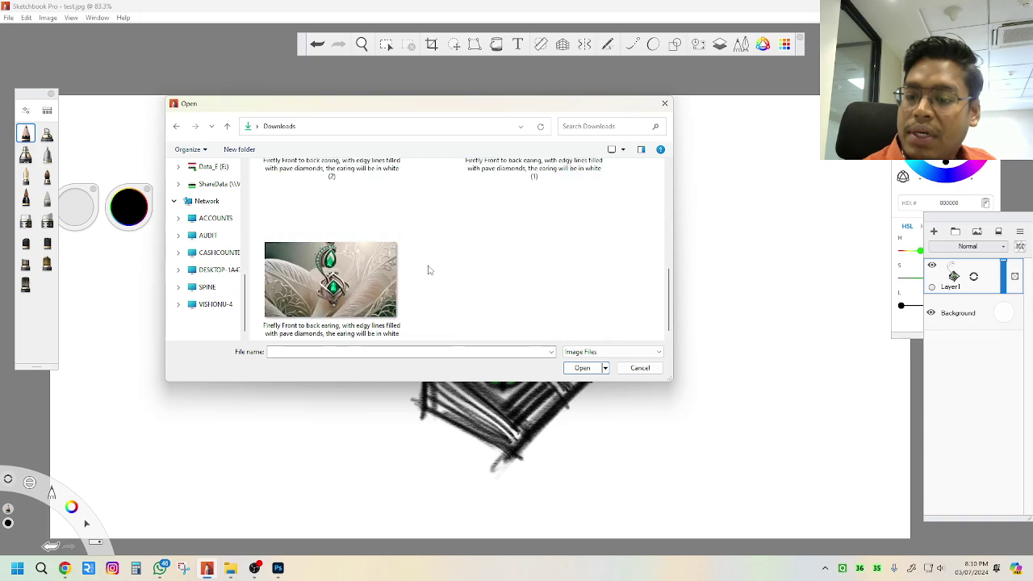
click(375, 292)
scroll(441, 274, up, 1)
click(390, 270)
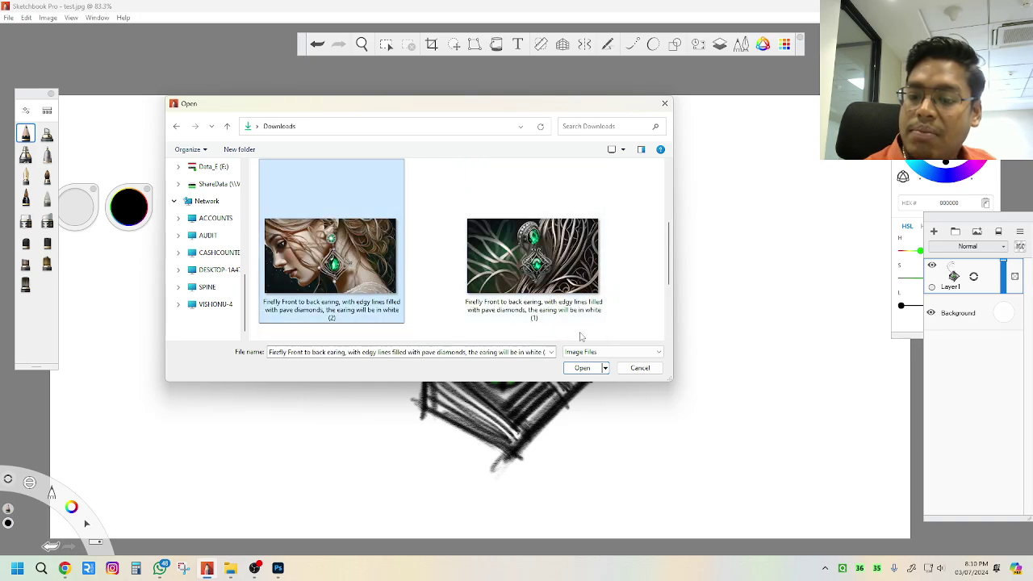
click(583, 368)
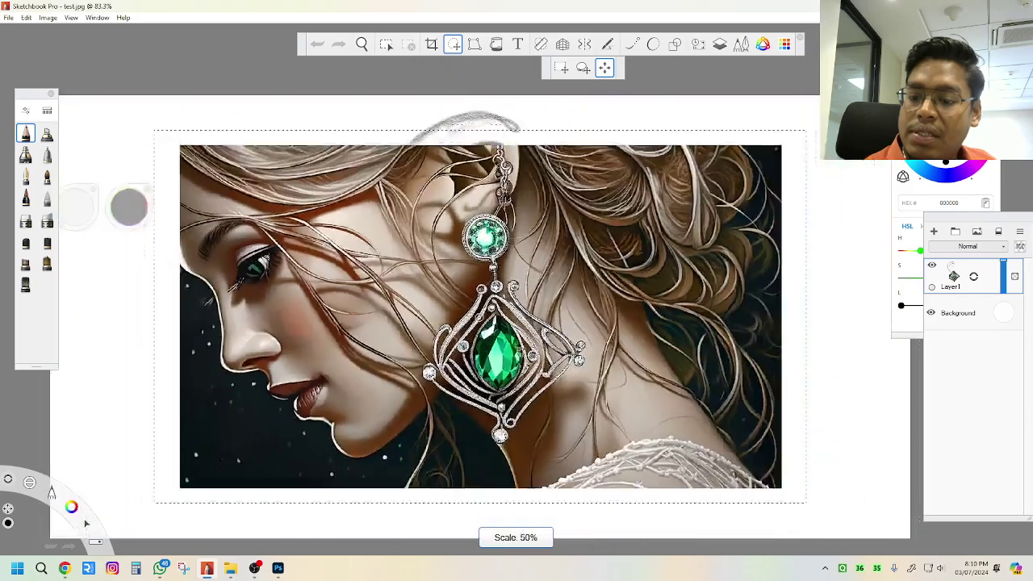
Shrink the imported portrait and place it in the upper right part of the canvas
mouse_move(548, 371)
mouse_down()
mouse_move(523, 379)
mouse_move(418, 280)
mouse_move(719, 278)
mouse_move(735, 280)
mouse_move(696, 284)
mouse_move(799, 293)
mouse_move(710, 309)
mouse_up()
click(737, 284)
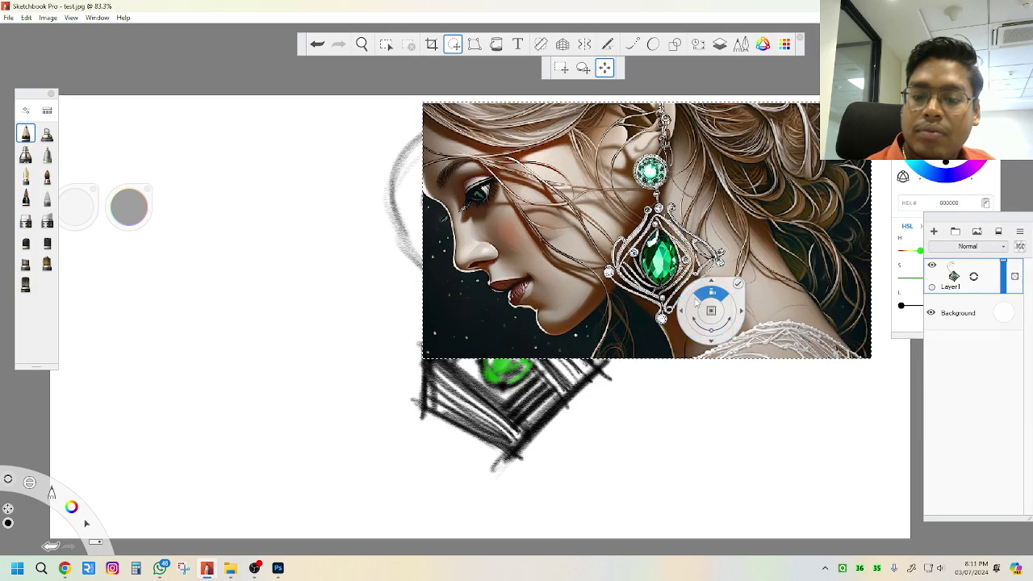
click(664, 278)
scroll(658, 258, up, 4)
scroll(657, 258, down, 2)
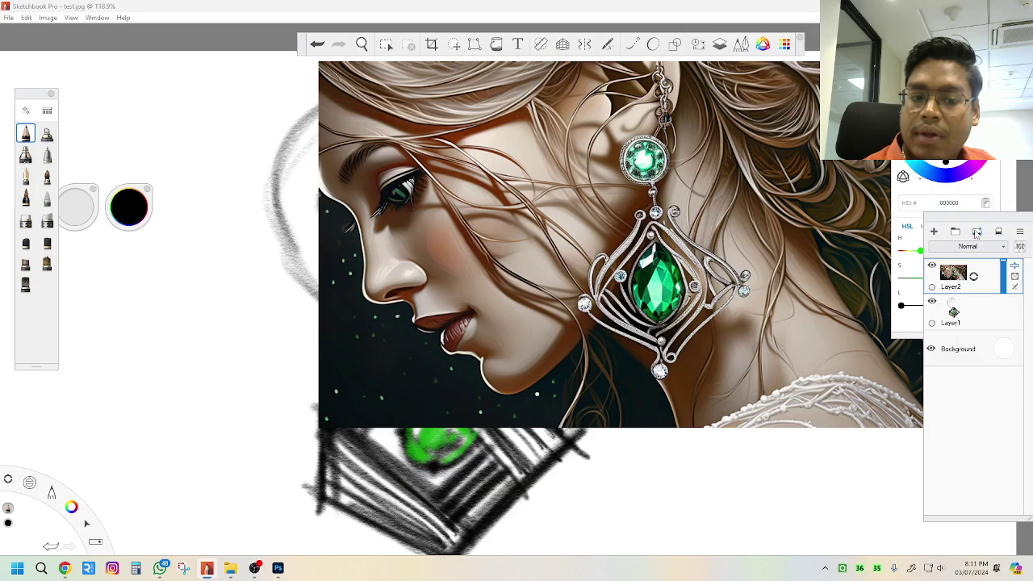
Import the dark earring image numbered (1) as another layer and accept its reduced placement over the canvas centre
click(977, 233)
double_click(497, 272)
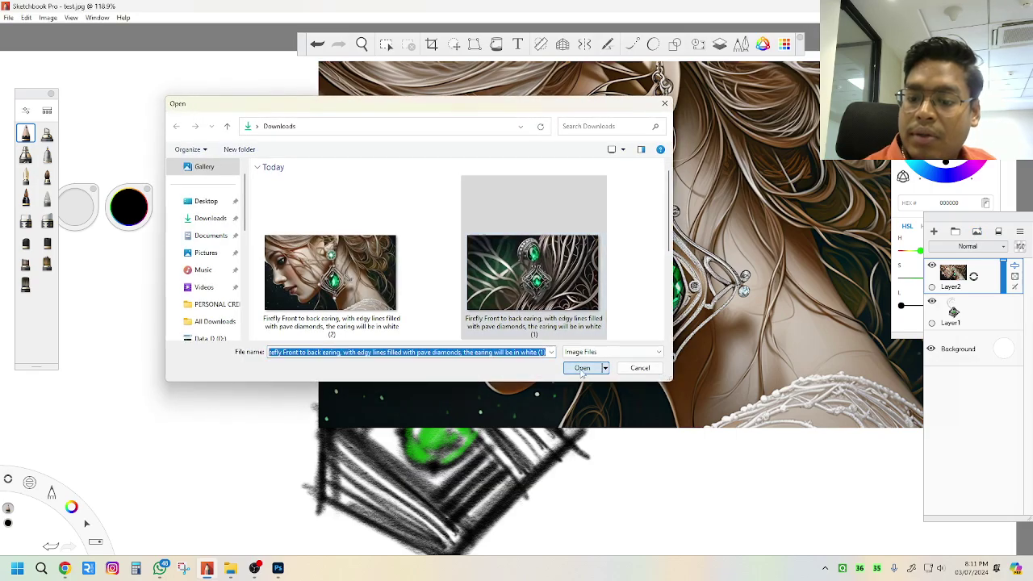
scroll(737, 277, down, 5)
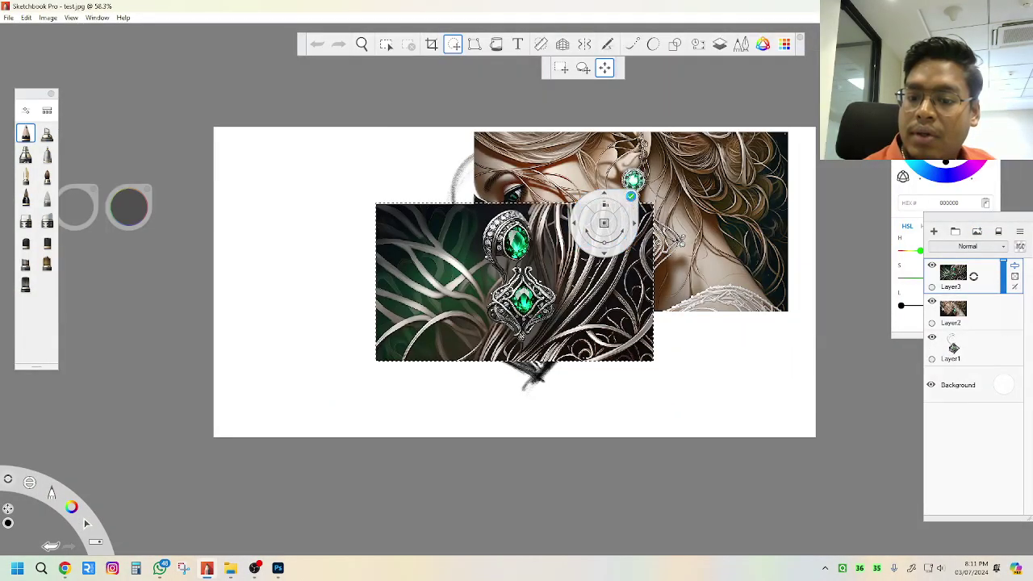
click(631, 197)
scroll(545, 252, up, 1)
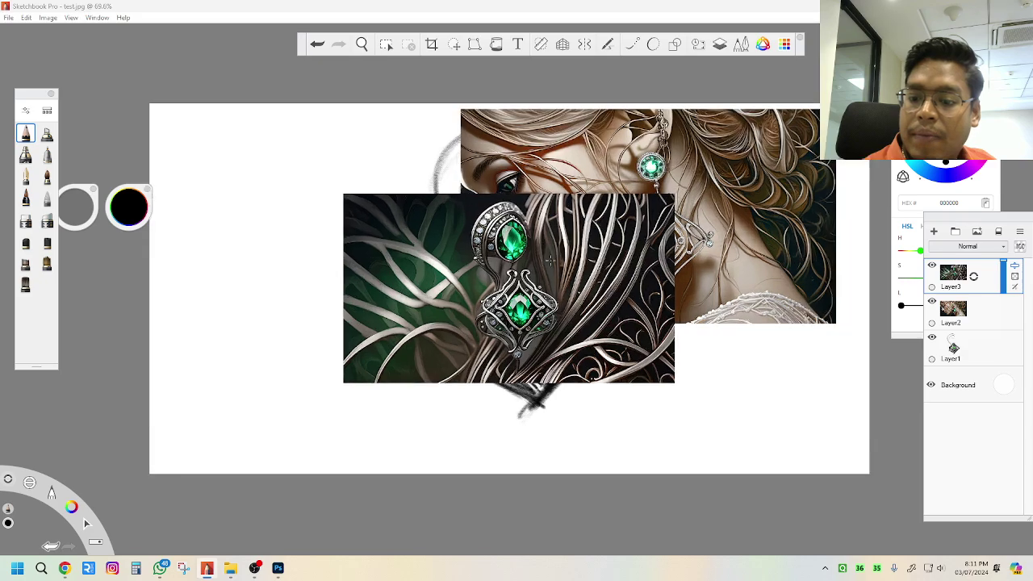
Move the dark earring image to the lower left part of the canvas
key(v)
drag(593, 292, 419, 369)
scroll(418, 364, up, 3)
scroll(427, 355, down, 2)
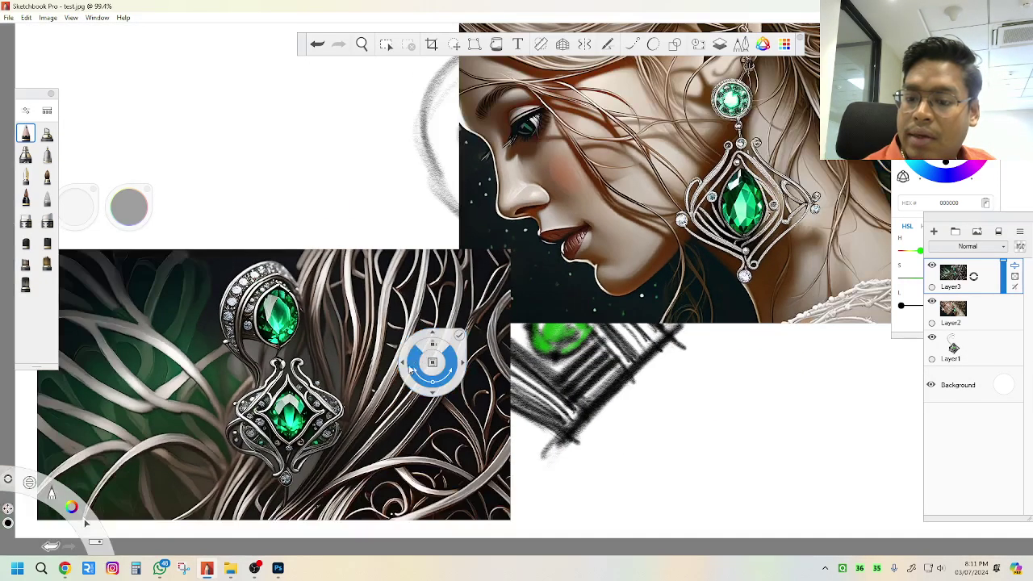
scroll(405, 318, up, 1)
click(446, 317)
scroll(539, 347, down, 1)
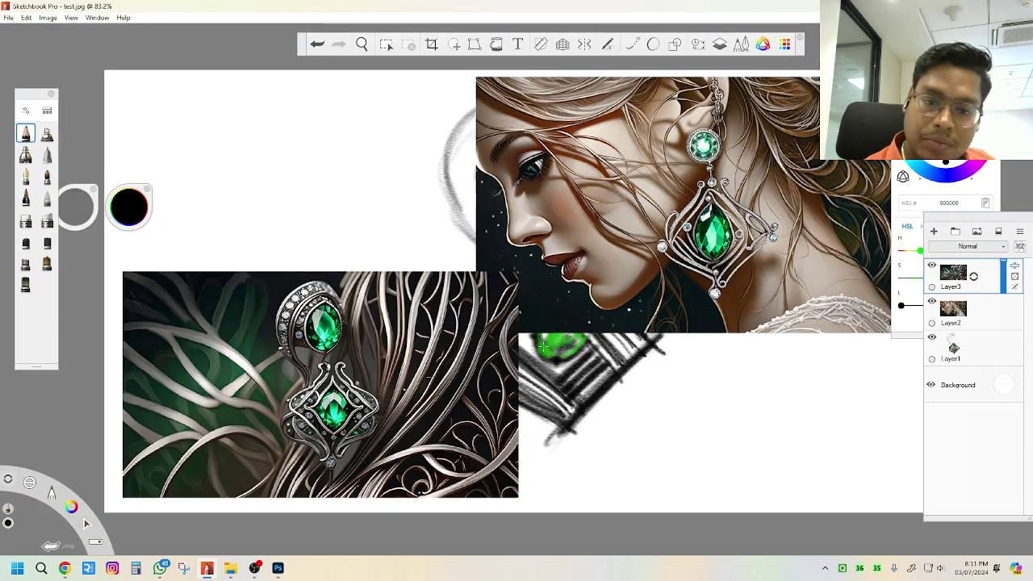
Close the colour editor and hide the layer with the earring sketch
click(993, 73)
scroll(823, 233, down, 3)
scroll(673, 253, up, 2)
scroll(791, 246, up, 3)
scroll(605, 282, down, 1)
scroll(635, 263, down, 1)
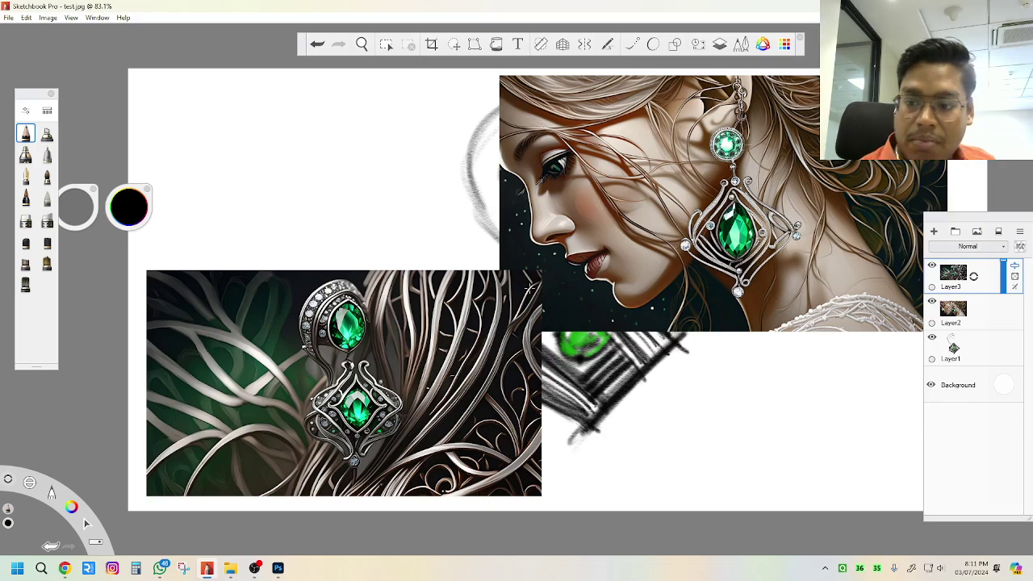
drag(442, 347, 385, 354)
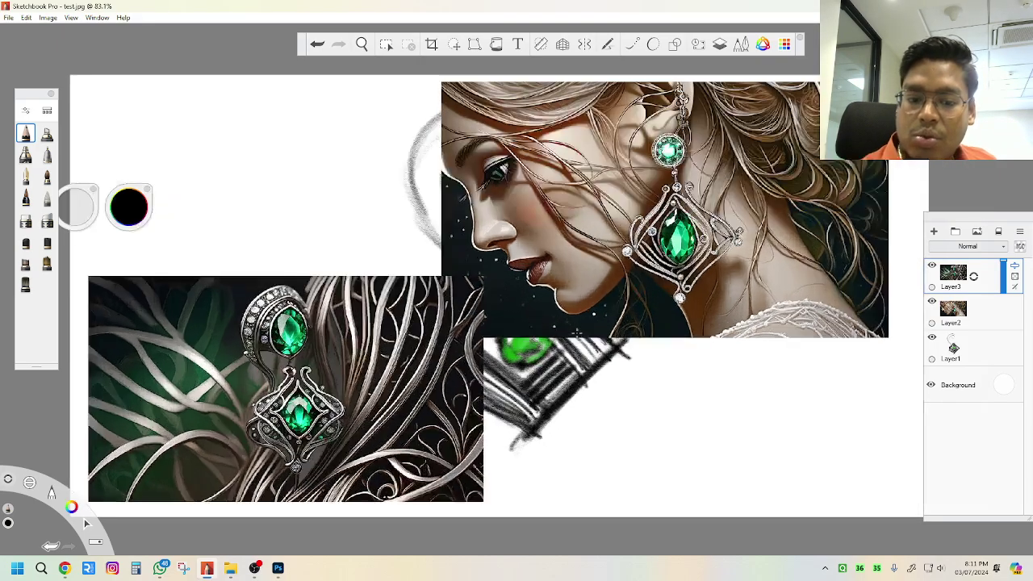
click(932, 338)
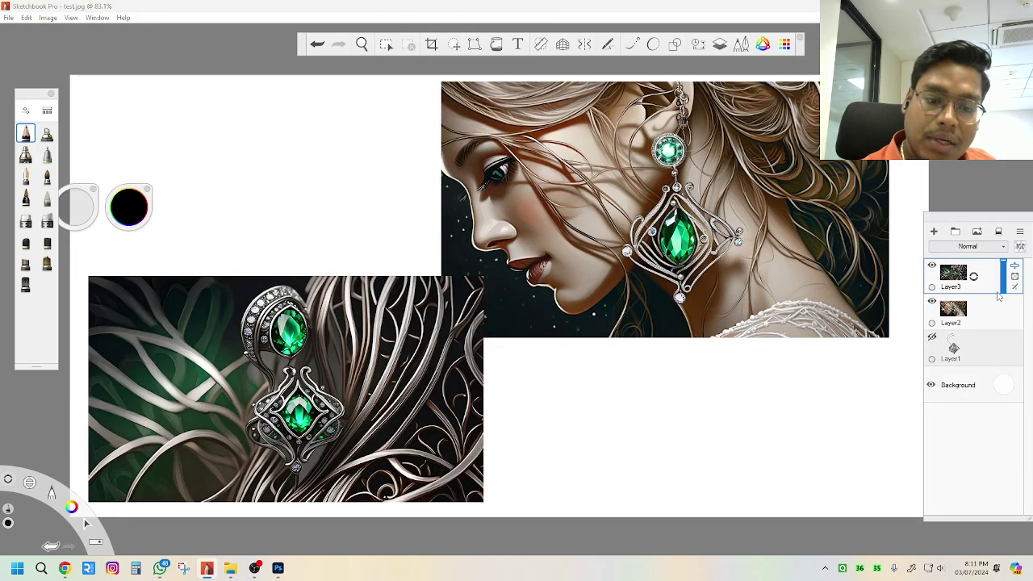
Move the portrait layer to the upper left part of the canvas, directly above the dark earring image
click(976, 312)
key(v)
drag(841, 287, 505, 266)
click(505, 238)
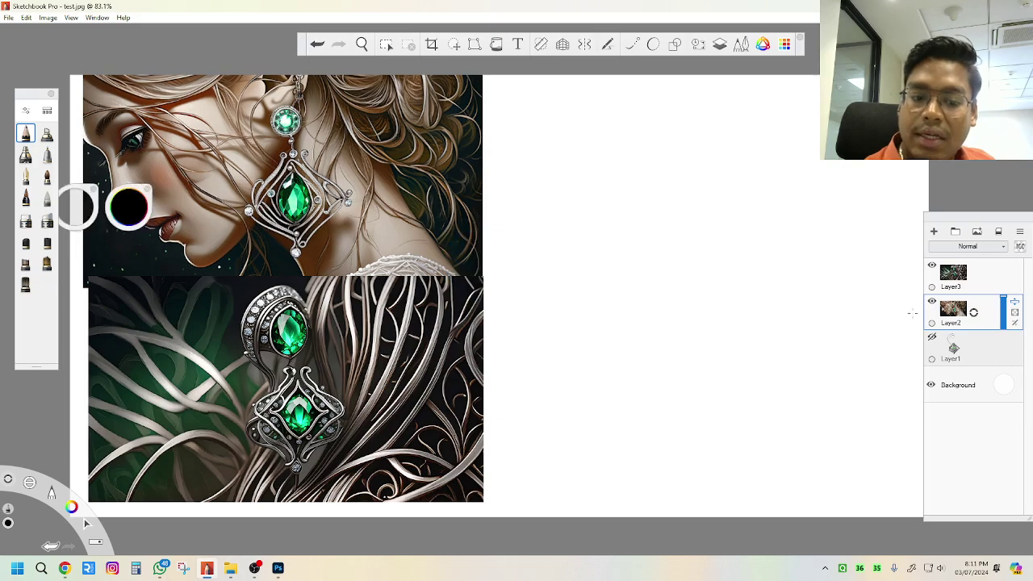
Show the earring sketch layer again and move the sketch to the upper right part of the canvas, beside the portrait
click(932, 337)
mouse_move(574, 323)
mouse_down()
mouse_move(578, 335)
mouse_move(574, 320)
mouse_move(737, 194)
mouse_move(722, 137)
mouse_up()
click(598, 288)
click(977, 354)
key(v)
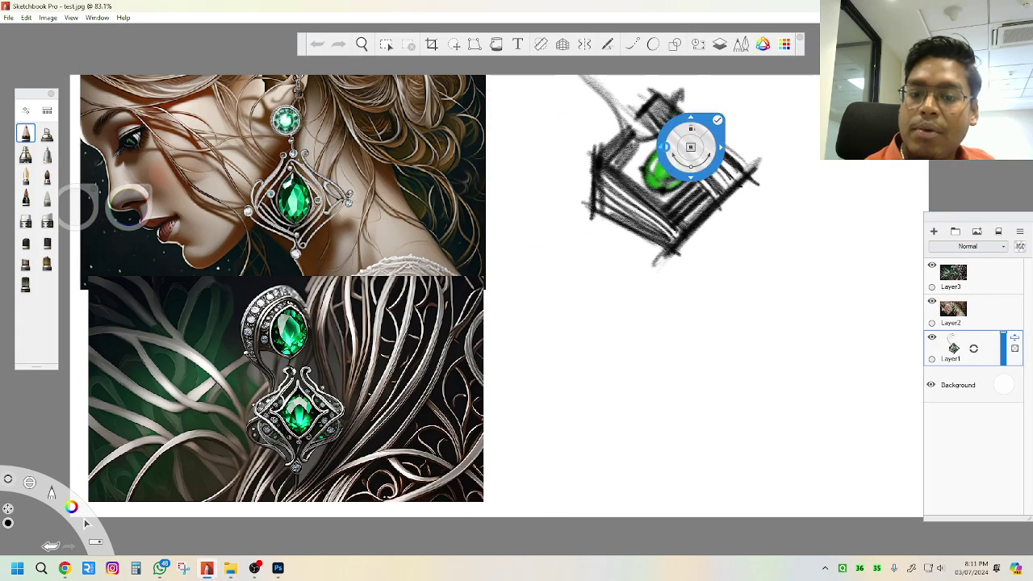
scroll(489, 158, up, 3)
scroll(532, 270, down, 2)
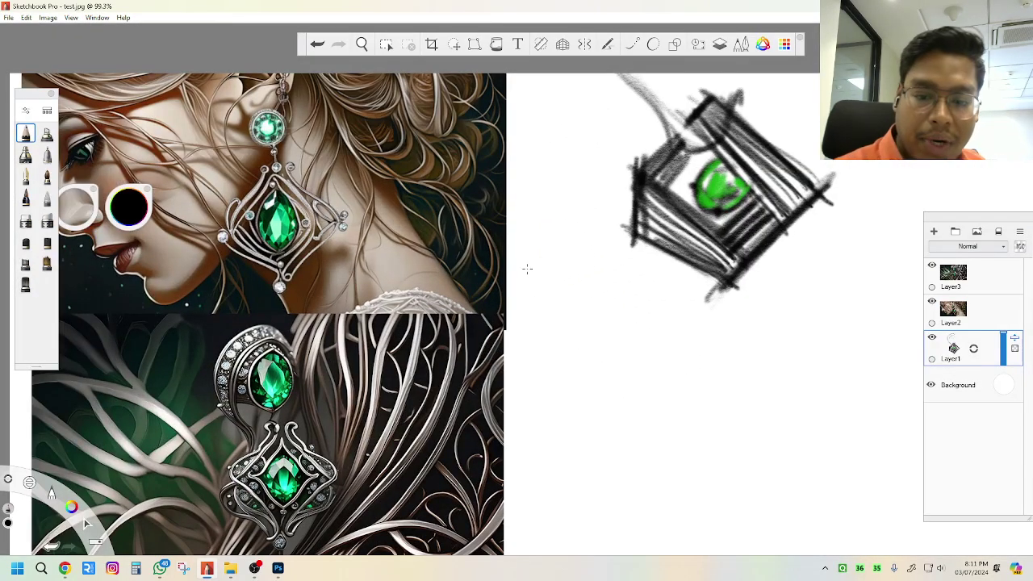
Turn on symmetry across a horizontal line and move the mirror line down to the canvas's lower edge
key(y)
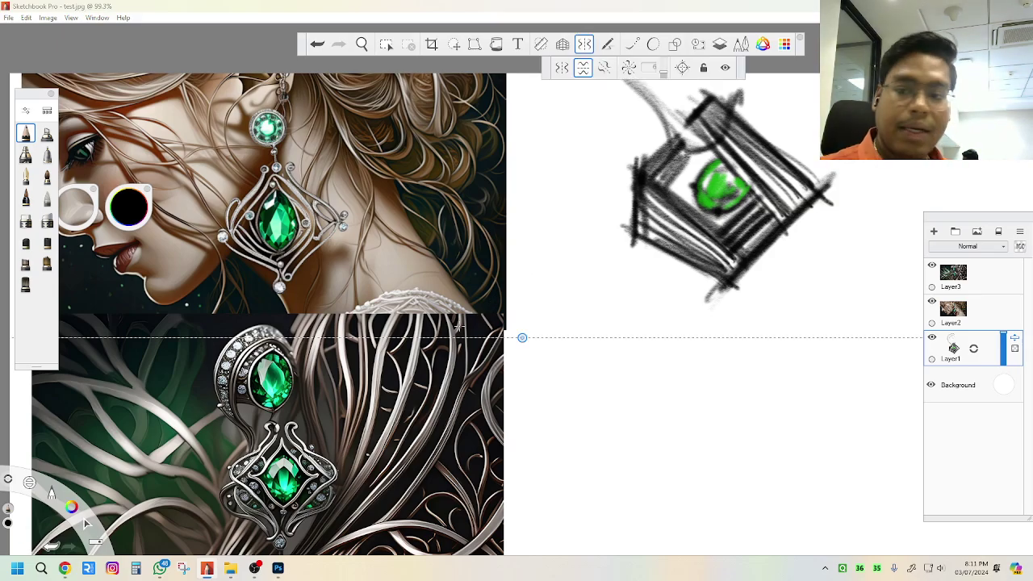
scroll(458, 327, down, 3)
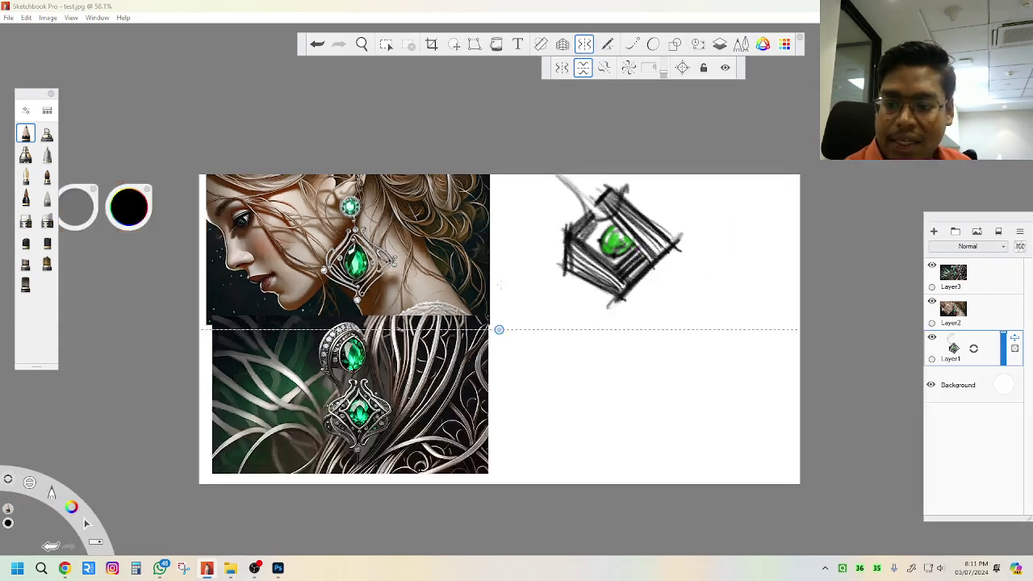
scroll(562, 341, up, 3)
scroll(537, 308, down, 2)
key(ctrl+z)
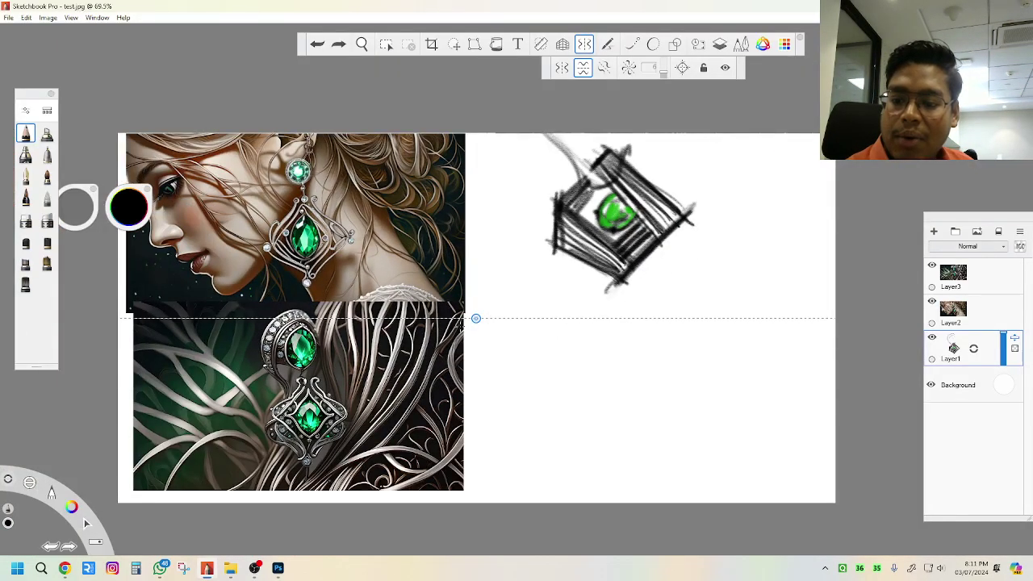
drag(476, 318, 481, 501)
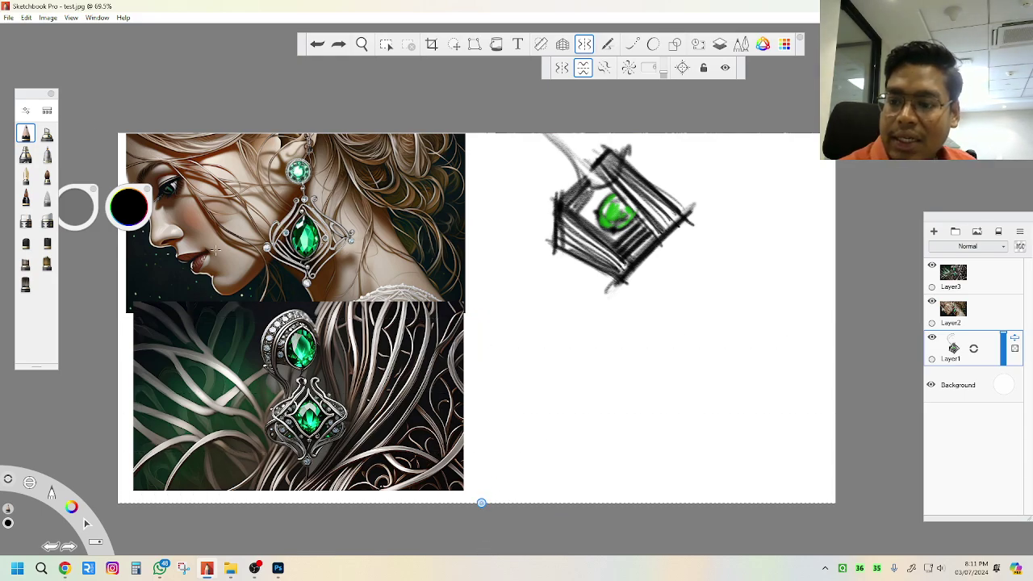
Darken the outer edges of the earring sketch with black pencil strokes
scroll(535, 309, up, 2)
scroll(535, 309, down, 1)
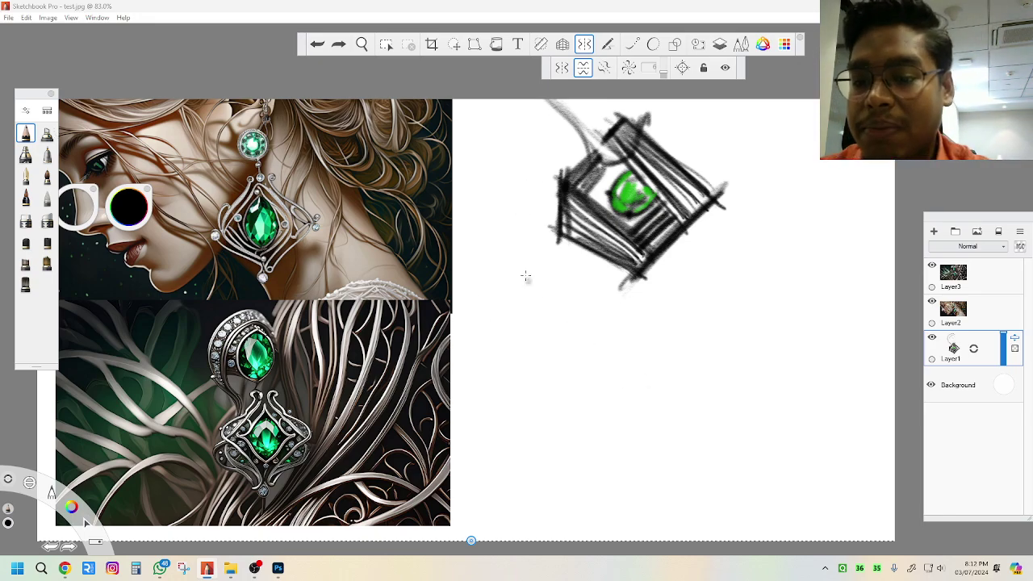
mouse_move(638, 119)
mouse_down()
mouse_move(715, 193)
mouse_move(687, 235)
mouse_move(622, 289)
mouse_up()
mouse_move(631, 120)
mouse_down()
mouse_move(719, 201)
mouse_move(710, 208)
mouse_up()
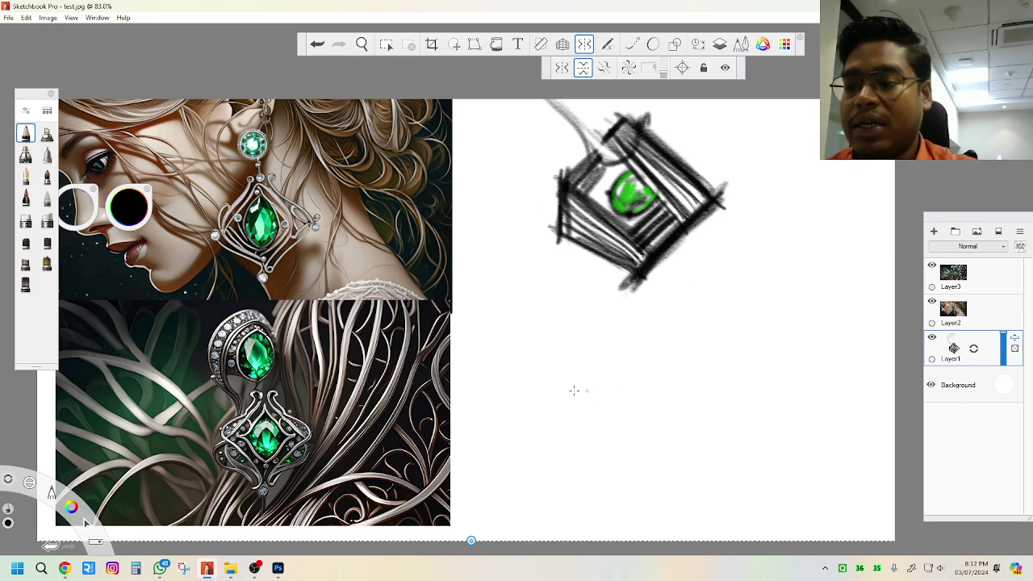
Reopen the colour editor and set the drawing colour to red with hue 351 and luminance 50
click(763, 43)
click(959, 251)
click(930, 306)
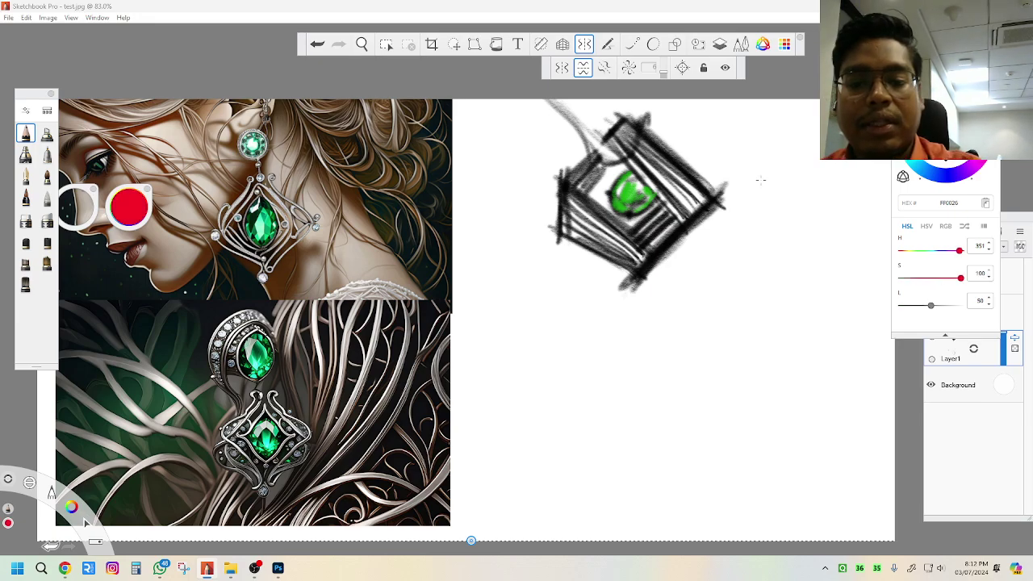
Write a circled number 1 in red beside the earring sketch
click(27, 199)
drag(756, 165, 775, 180)
mouse_move(750, 156)
mouse_down()
mouse_move(783, 162)
mouse_move(773, 151)
mouse_up()
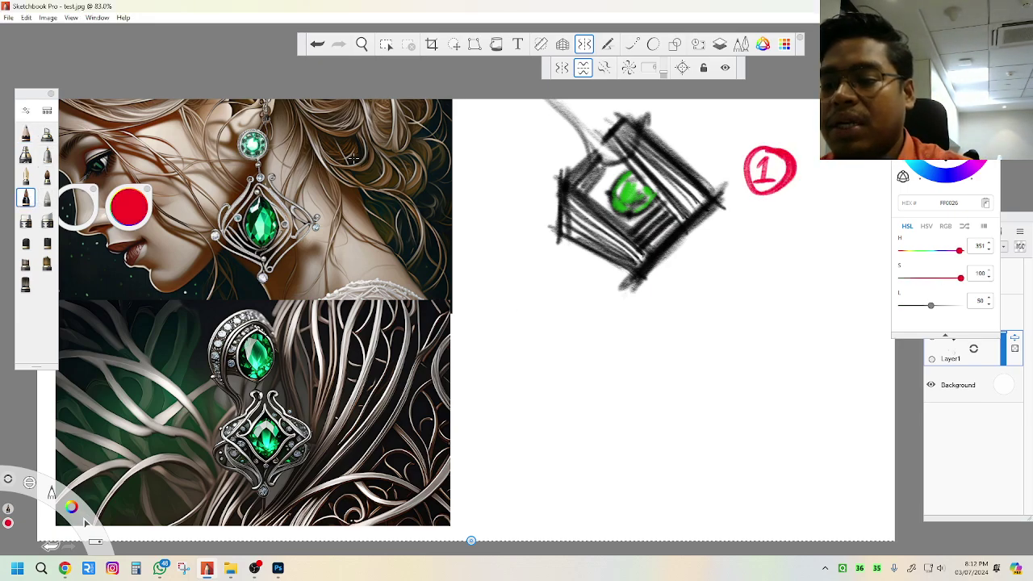
Merge Layer3 and Layer2 down into the sketch layer so all artwork sits on one layer
click(975, 421)
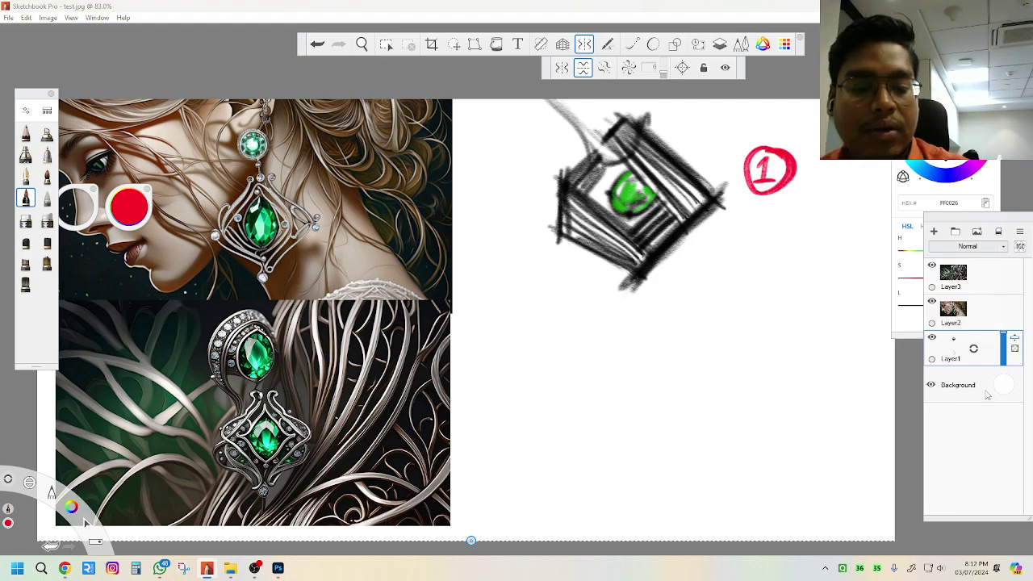
click(987, 304)
click(992, 282)
click(981, 325)
click(981, 288)
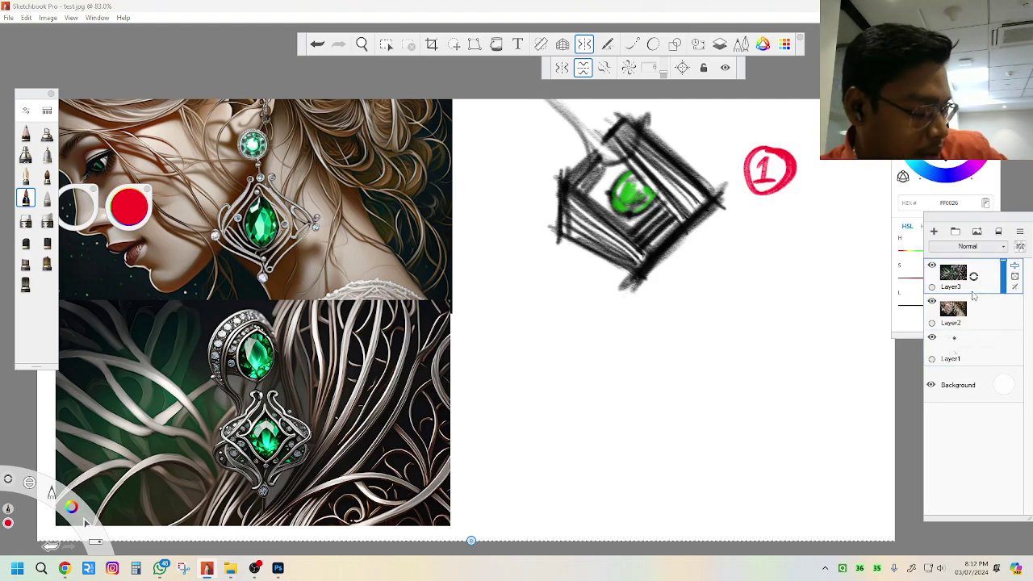
key(ctrl+e)
key(ctrl+e)
Write a circled 2 on the portrait image and a circled 3 on the lower earring image in red
drag(391, 158, 426, 167)
mouse_move(390, 136)
mouse_down()
mouse_move(378, 168)
mouse_move(434, 141)
mouse_up()
mouse_move(412, 332)
mouse_down()
mouse_move(398, 331)
mouse_move(410, 362)
mouse_up()
drag(428, 316, 432, 321)
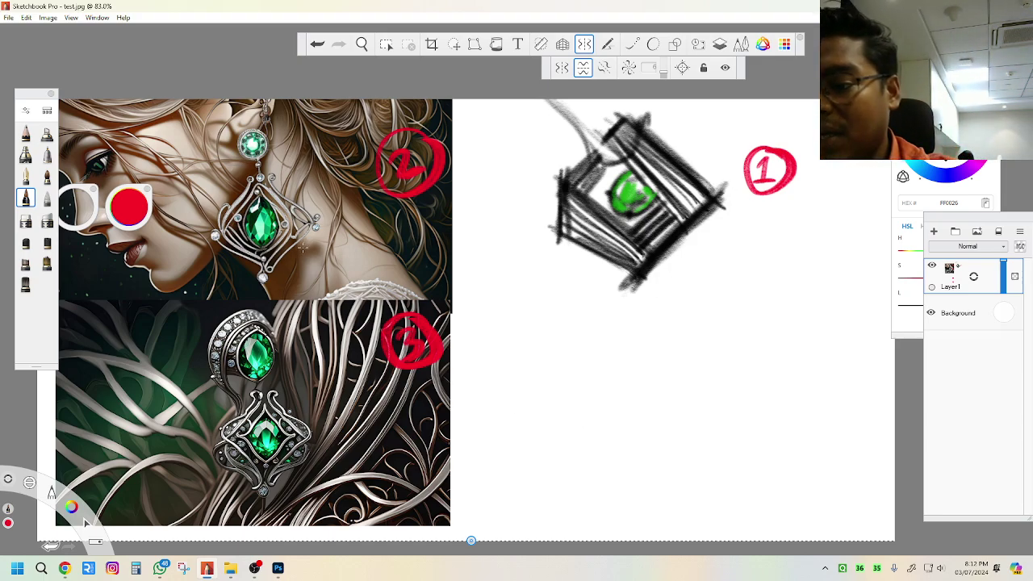
Tick the portrait's earring in red and mark its lower edges and the joint below its round stud
drag(304, 250, 360, 226)
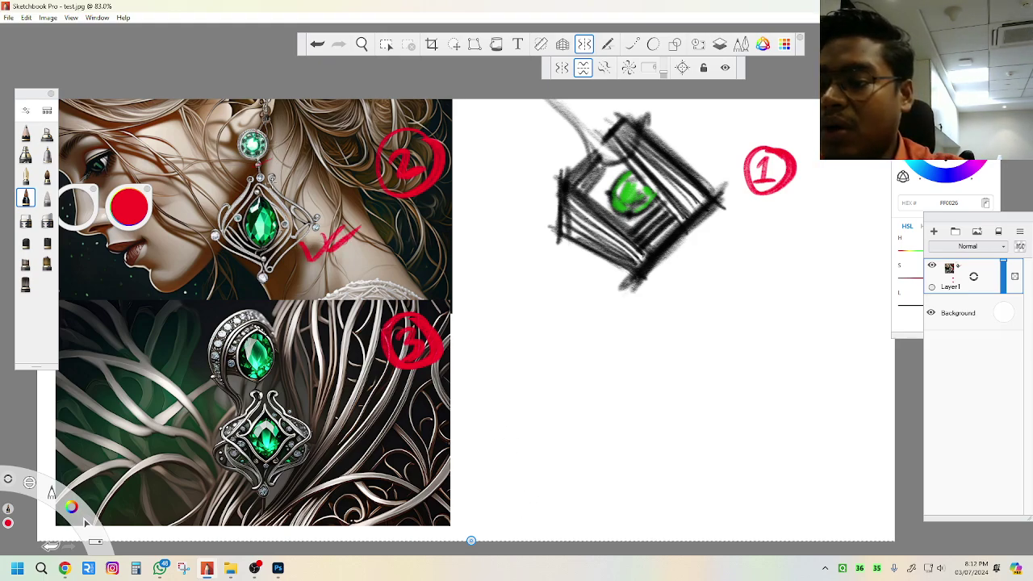
drag(315, 225, 272, 274)
drag(219, 232, 263, 276)
drag(297, 149, 233, 169)
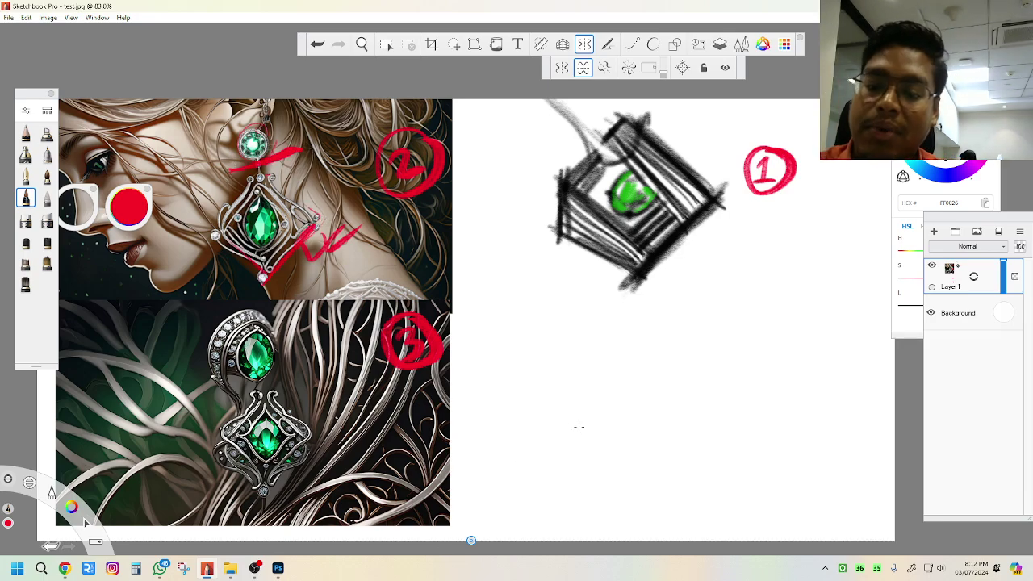
Sketch a new angular earring in red below the original sketch, with a round stud above and a stroke on each side of it
mouse_move(705, 344)
mouse_down()
mouse_move(699, 311)
mouse_move(734, 323)
mouse_move(714, 341)
mouse_move(717, 351)
mouse_move(765, 428)
mouse_move(792, 410)
mouse_up()
mouse_move(710, 364)
mouse_down()
mouse_move(741, 352)
mouse_move(799, 399)
mouse_move(719, 487)
mouse_up()
drag(787, 440, 720, 457)
mouse_move(765, 416)
mouse_down()
mouse_move(716, 467)
mouse_move(727, 440)
mouse_up()
mouse_move(683, 405)
mouse_down()
mouse_move(735, 455)
mouse_move(726, 465)
mouse_up()
mouse_move(691, 424)
mouse_down()
mouse_move(730, 471)
mouse_move(664, 442)
mouse_move(687, 395)
mouse_move(722, 379)
mouse_move(735, 387)
mouse_up()
drag(666, 283, 684, 310)
drag(759, 282, 748, 326)
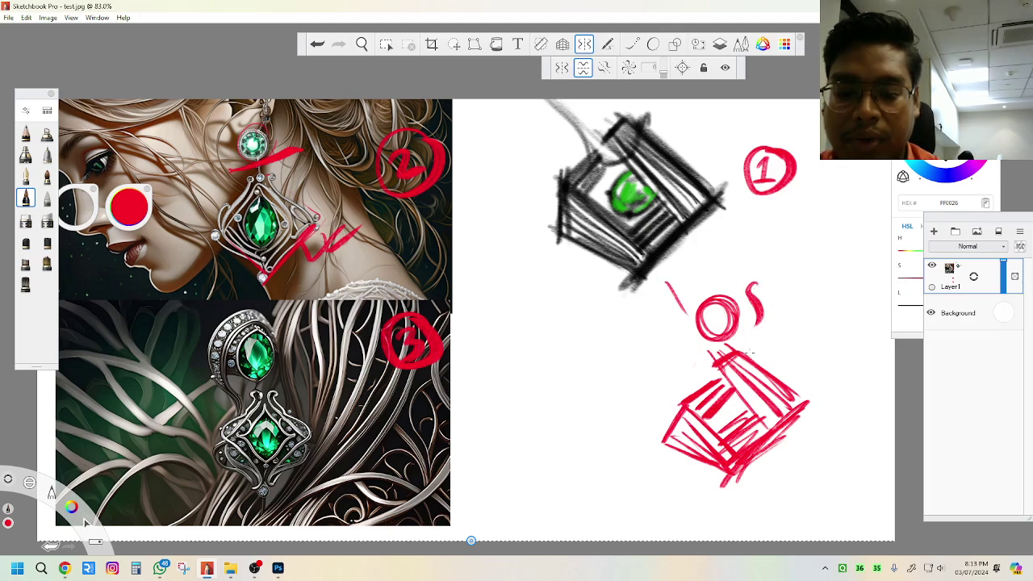
Scribble the new earring's centre stone in red, pick bright green with hue 116, and paint the stone green
drag(725, 369, 758, 415)
mouse_move(740, 393)
mouse_down()
mouse_move(723, 398)
mouse_move(738, 434)
mouse_move(719, 432)
mouse_up()
click(927, 93)
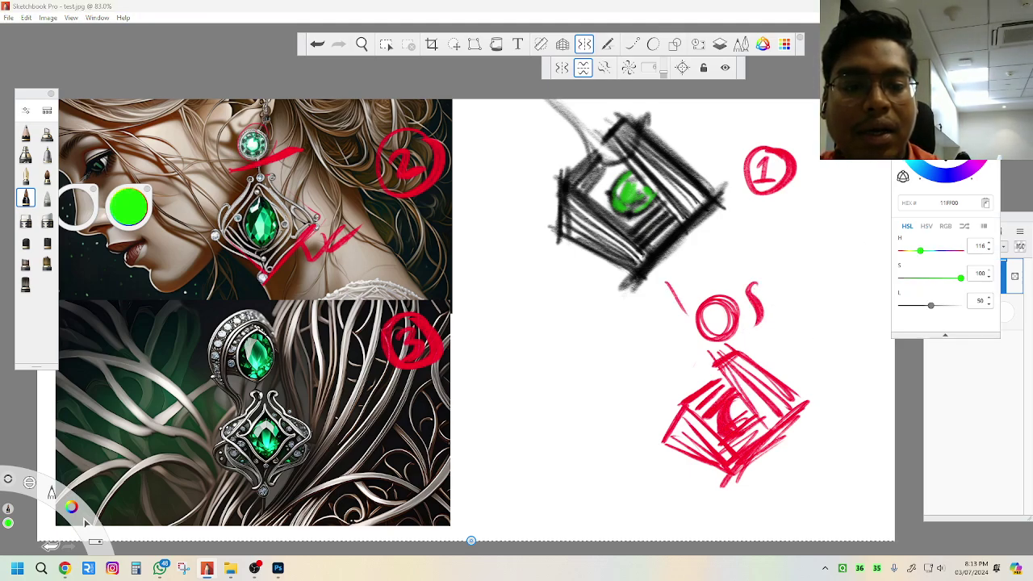
mouse_move(722, 399)
mouse_down()
mouse_move(730, 428)
mouse_move(741, 403)
mouse_up()
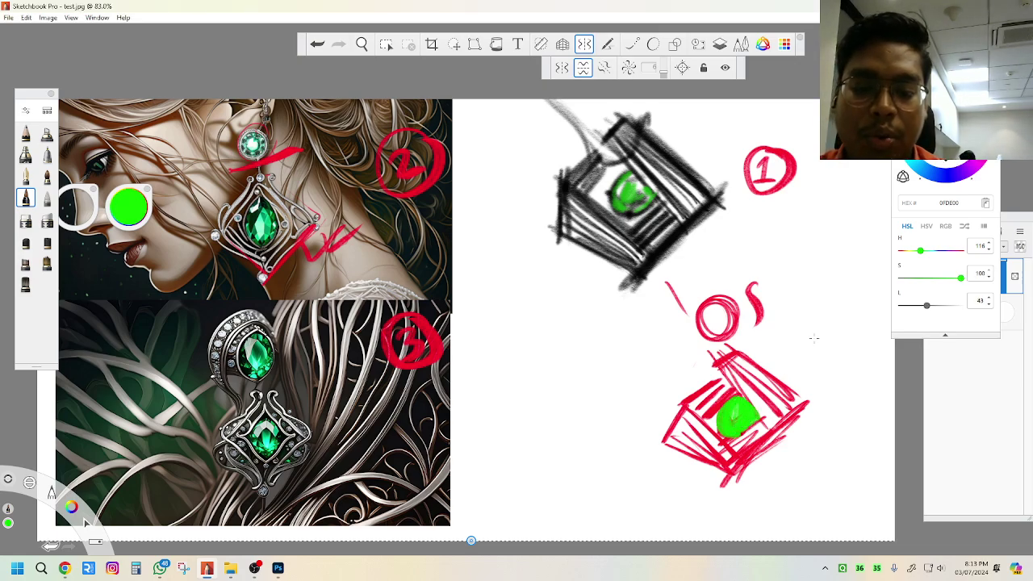
Set the luminance to 0 and draw black outlines and bands over the red earring body
drag(926, 306, 900, 306)
mouse_move(766, 416)
mouse_down()
mouse_move(726, 440)
mouse_move(747, 468)
mouse_up()
mouse_move(716, 410)
mouse_down()
mouse_move(687, 402)
mouse_move(752, 464)
mouse_move(676, 411)
mouse_up()
mouse_move(734, 464)
mouse_down()
mouse_move(672, 424)
mouse_move(660, 437)
mouse_move(686, 392)
mouse_move(724, 375)
mouse_up()
drag(687, 410, 731, 387)
mouse_move(703, 426)
mouse_down()
mouse_move(741, 389)
mouse_move(720, 436)
mouse_up()
mouse_move(741, 399)
mouse_down()
mouse_move(713, 419)
mouse_move(732, 429)
mouse_up()
mouse_move(715, 360)
mouse_down()
mouse_move(780, 431)
mouse_move(807, 387)
mouse_up()
mouse_move(747, 352)
mouse_down()
mouse_move(811, 399)
mouse_move(779, 435)
mouse_up()
drag(736, 345, 721, 352)
Ring the round stud in black and give it a green stone, then resample black from the ring
mouse_move(727, 300)
mouse_down()
mouse_move(699, 331)
mouse_move(742, 303)
mouse_move(707, 303)
mouse_move(738, 326)
mouse_move(699, 315)
mouse_move(706, 326)
mouse_up()
click(960, 135)
alt+click(717, 295)
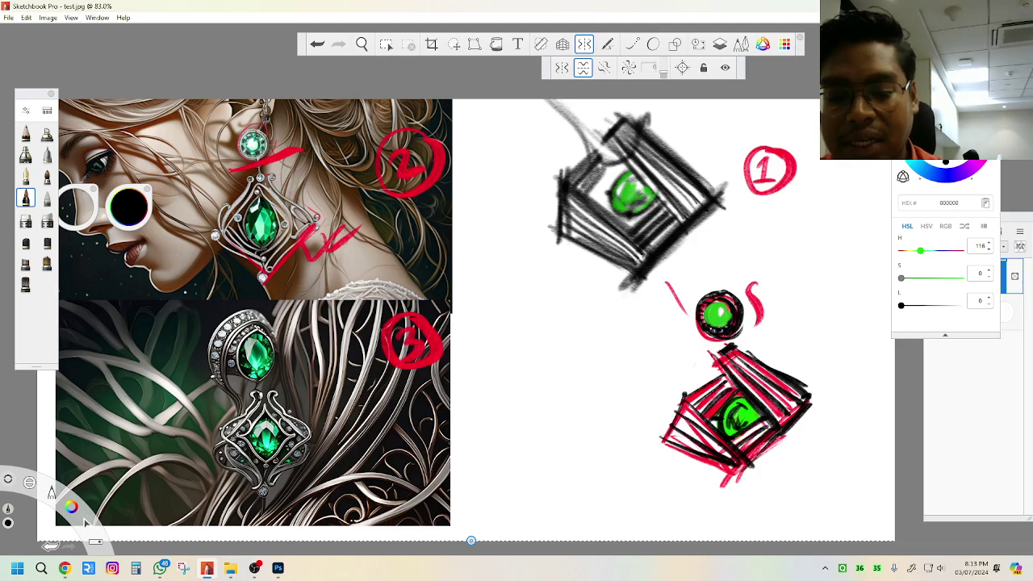
Thicken the black bands around the new earring's centre stone and along its upper right arm
drag(773, 425, 747, 461)
drag(775, 377, 736, 411)
drag(717, 361, 781, 420)
key(space)
drag(878, 351, 707, 274)
drag(714, 228, 735, 267)
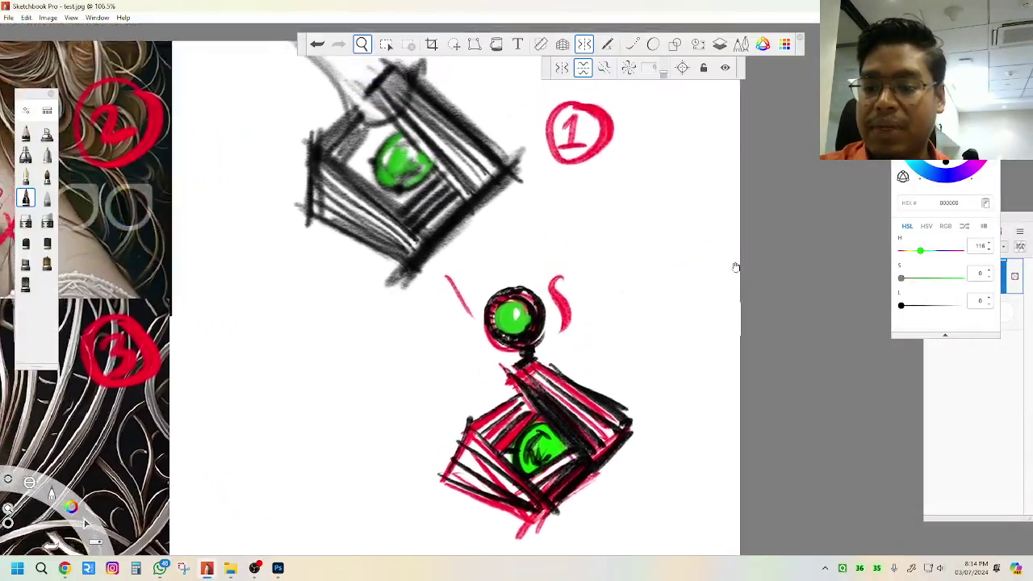
mouse_move(477, 421)
mouse_down()
mouse_move(550, 486)
mouse_move(522, 378)
mouse_move(562, 413)
mouse_up()
mouse_move(542, 355)
mouse_down()
mouse_move(638, 411)
mouse_move(605, 474)
mouse_up()
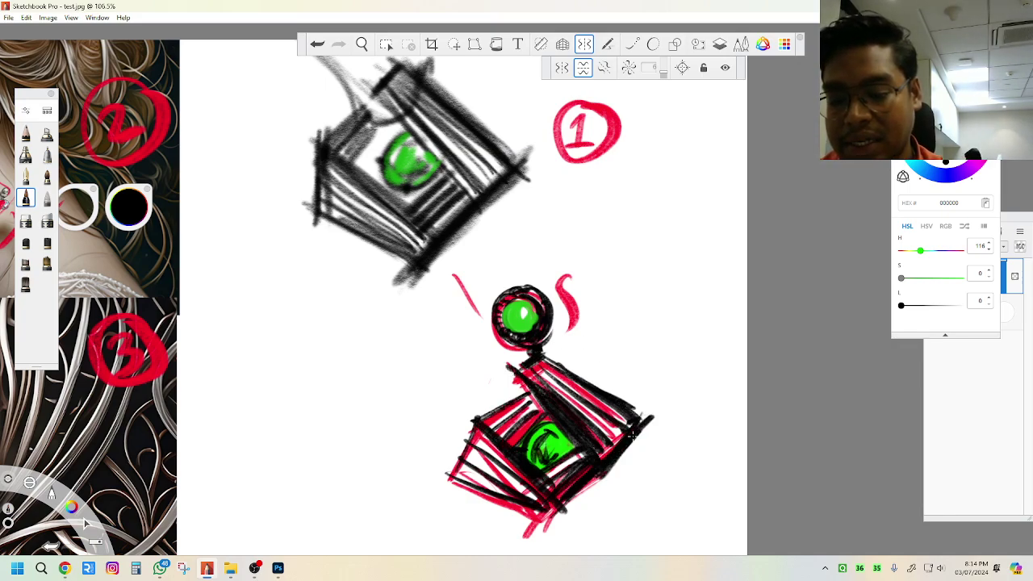
Strengthen the earring body's lower and left edges with black strokes and turn off symmetry
drag(560, 510, 600, 477)
drag(473, 419, 575, 519)
mouse_move(464, 438)
mouse_down()
mouse_move(578, 523)
mouse_move(466, 459)
mouse_move(570, 523)
mouse_up()
drag(450, 482, 485, 403)
drag(462, 450, 478, 414)
drag(562, 518, 620, 453)
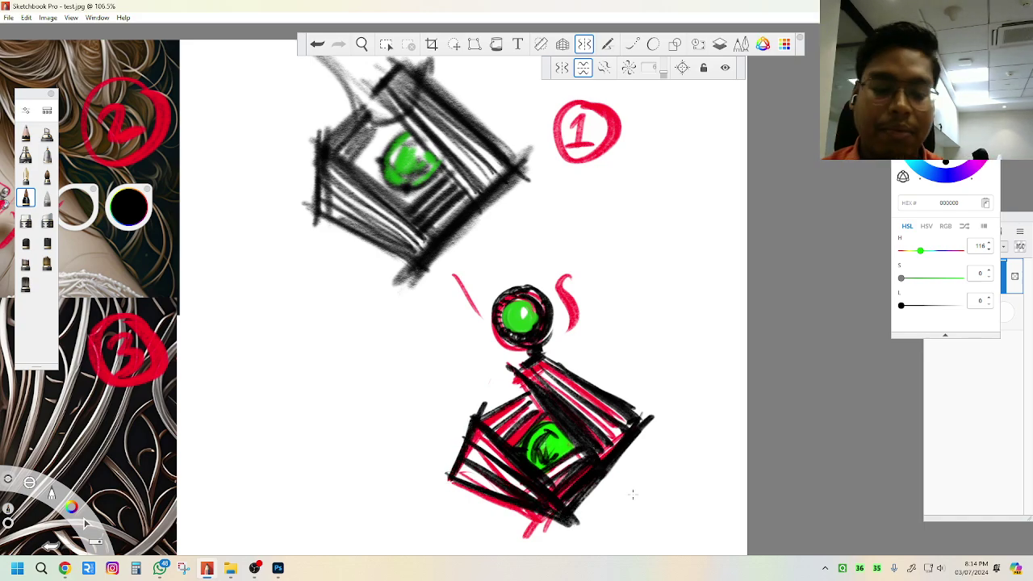
key(space)
drag(685, 361, 830, 273)
key(space)
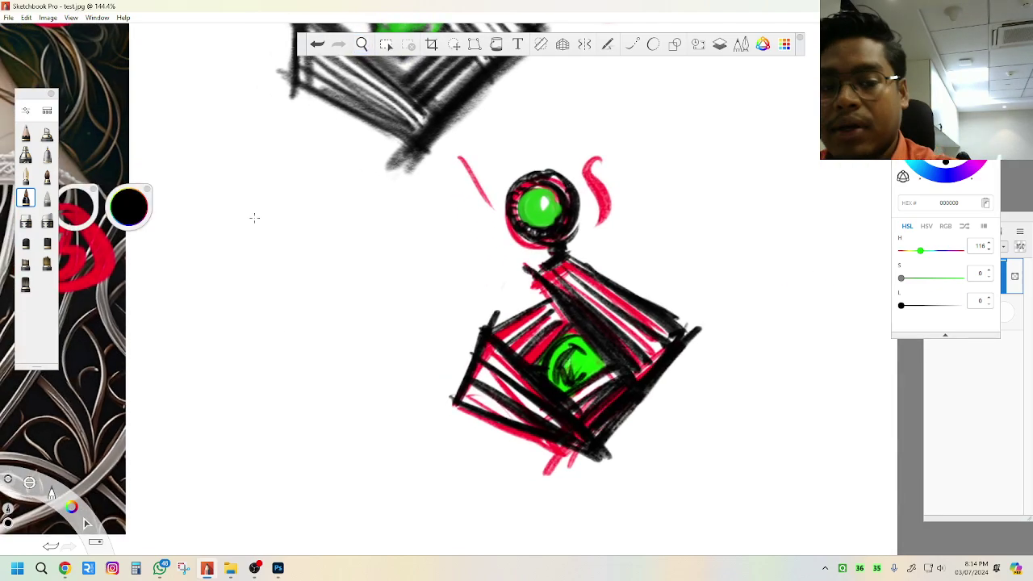
Switch the colour to white and dot a row of small stones along the band beside the green centre stone
drag(129, 208, 129, 146)
drag(544, 276, 641, 376)
click(565, 271)
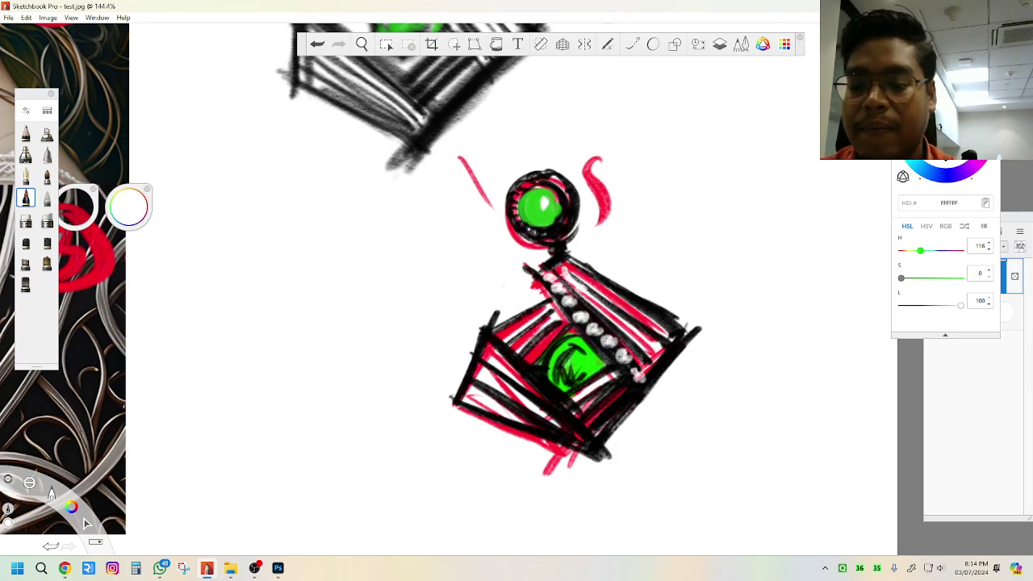
Change the canvas background to light grey C0C0C0
click(987, 378)
drag(947, 110, 931, 120)
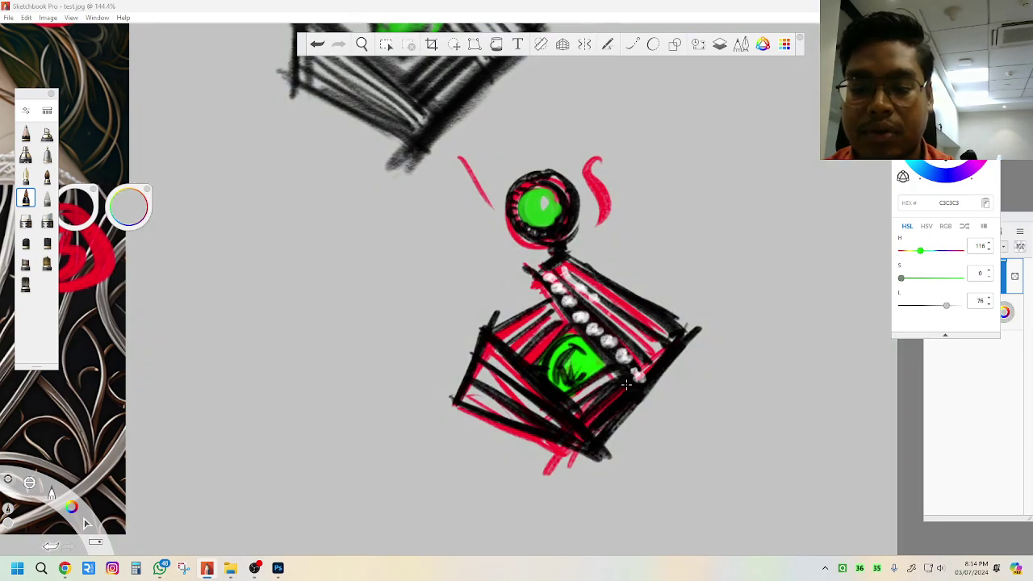
click(974, 405)
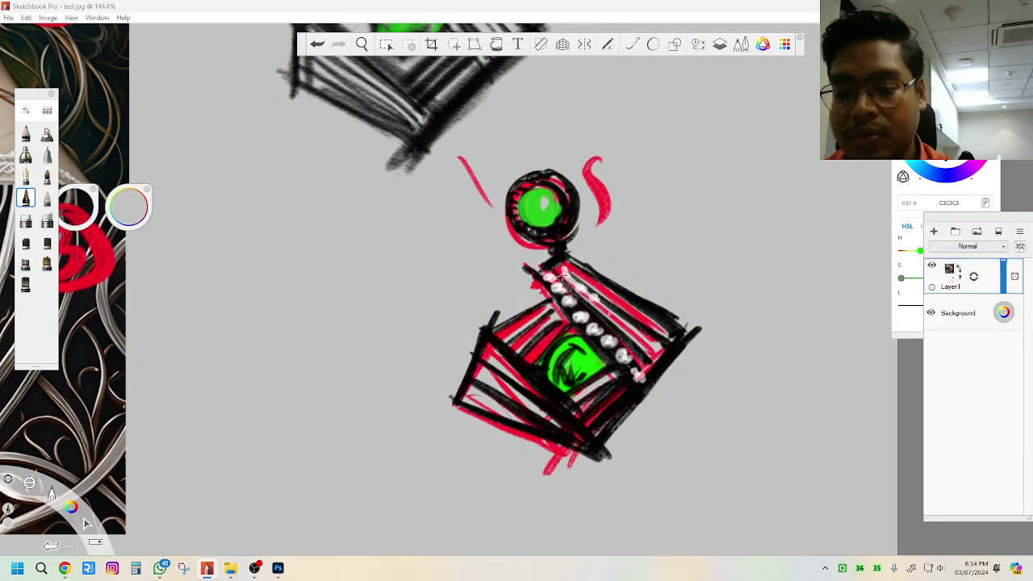
mouse_move(947, 306)
mouse_down()
mouse_move(961, 306)
mouse_move(946, 305)
mouse_up()
click(982, 384)
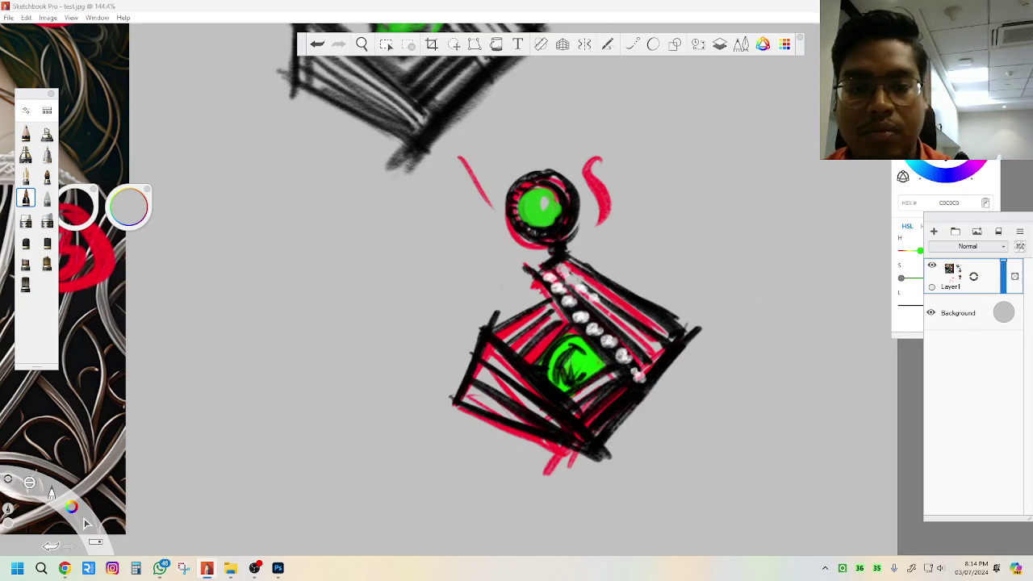
Set the luminance to 100 and dot rows of white stones along the two outer bands of the upper right arm
click(909, 320)
drag(946, 306, 960, 306)
drag(561, 268, 662, 363)
drag(570, 257, 679, 334)
Dot white stones along the lower left and upper left bands, and add white highlights to the green centre stone
drag(484, 348, 582, 420)
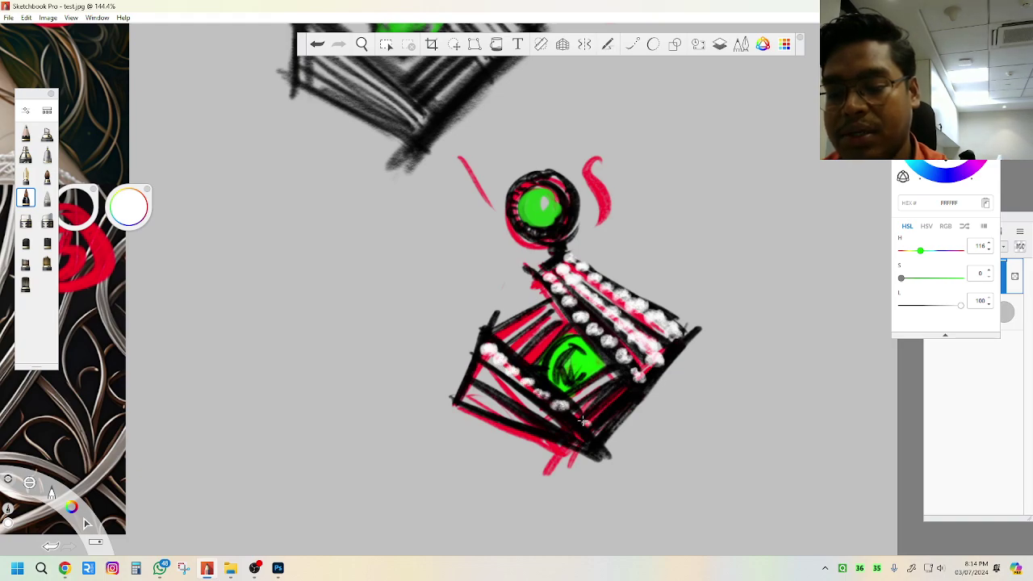
drag(483, 374, 578, 428)
drag(476, 390, 579, 449)
drag(502, 331, 550, 305)
drag(505, 345, 558, 313)
mouse_move(534, 353)
mouse_down()
mouse_move(568, 323)
mouse_move(555, 378)
mouse_move(601, 356)
mouse_move(590, 364)
mouse_up()
Set the colour to black and redraw the dark bands beside the inner stone row and below the centre stone
click(25, 134)
mouse_move(543, 277)
mouse_down()
mouse_move(606, 355)
mouse_move(571, 317)
mouse_up()
drag(947, 157, 952, 215)
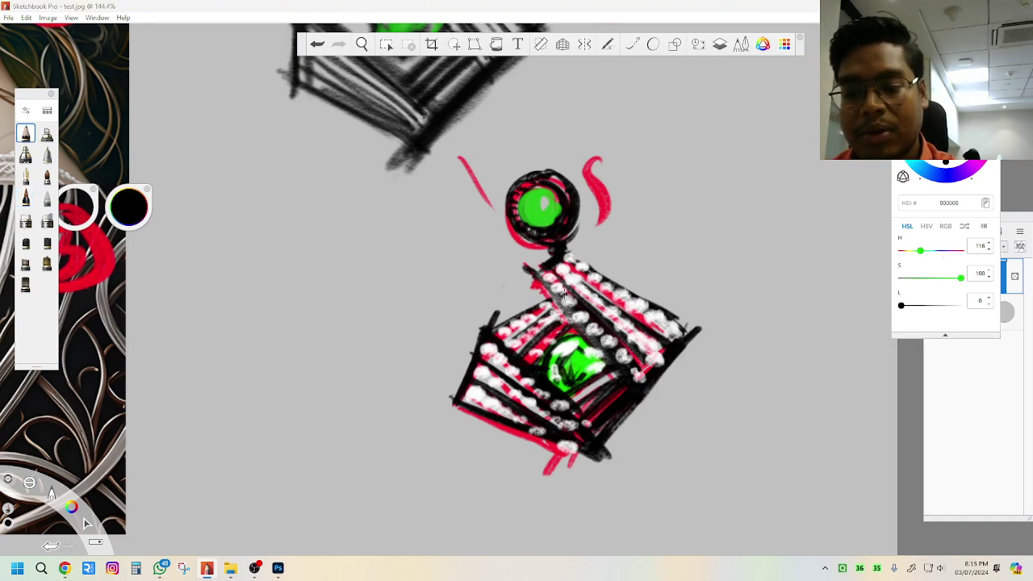
drag(538, 271, 610, 360)
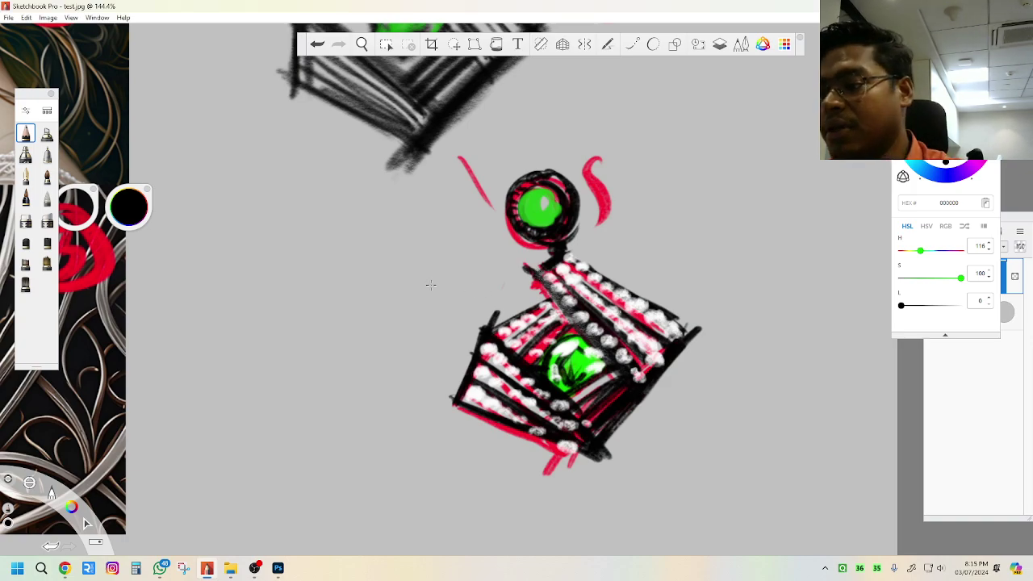
click(25, 198)
drag(532, 275, 637, 382)
mouse_move(563, 374)
mouse_down()
mouse_move(612, 398)
mouse_move(631, 437)
mouse_up()
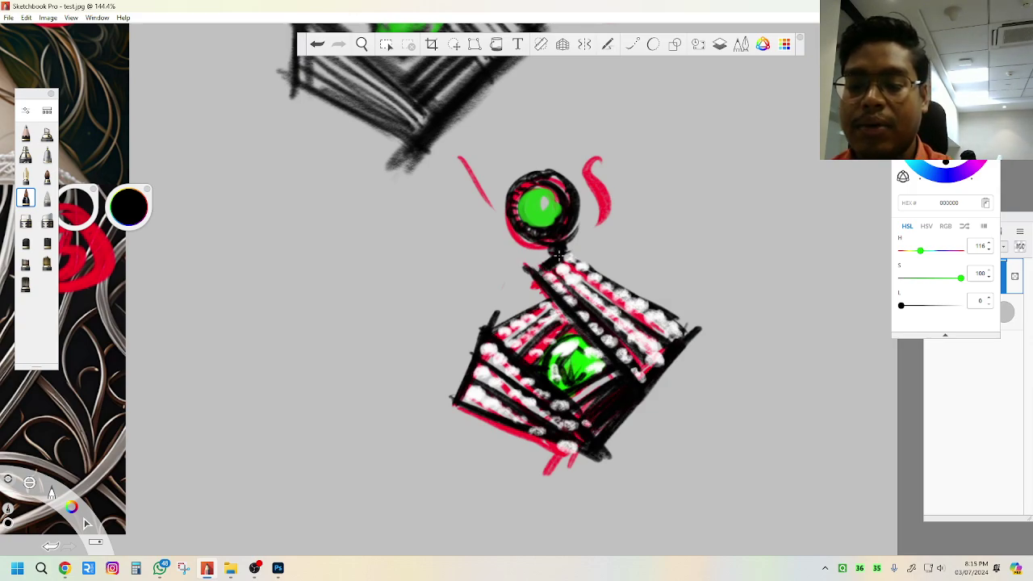
Redraw the earring body's black outer edges and band dividers, and add a black arc beside the round stud
mouse_move(547, 268)
mouse_down()
mouse_move(606, 315)
mouse_move(637, 313)
mouse_up()
drag(566, 247, 642, 295)
drag(592, 260, 687, 324)
drag(617, 276, 704, 334)
mouse_move(493, 363)
mouse_down()
mouse_move(539, 331)
mouse_move(549, 310)
mouse_up()
mouse_move(516, 351)
mouse_down()
mouse_move(565, 312)
mouse_move(573, 319)
mouse_up()
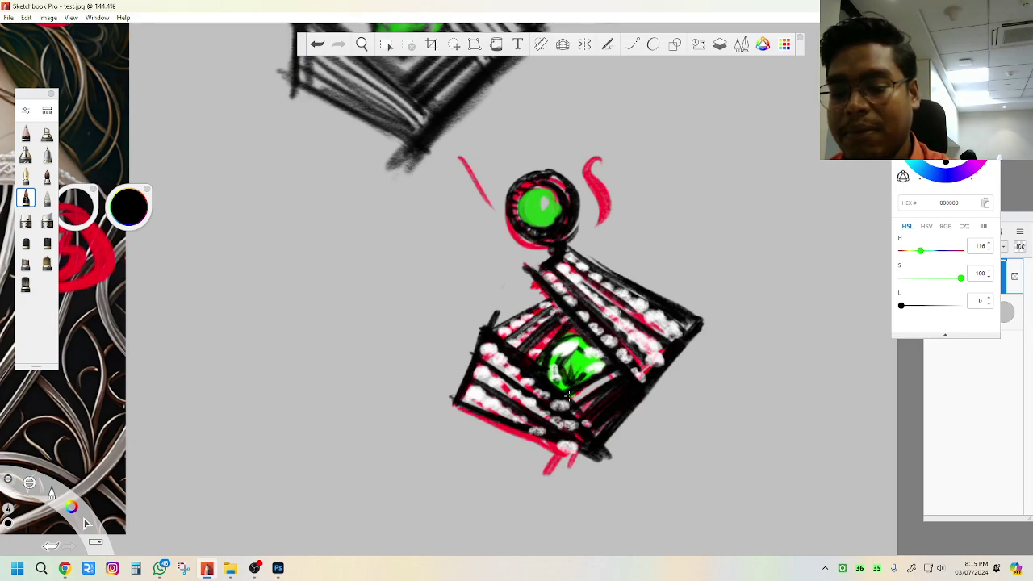
mouse_move(458, 392)
mouse_down()
mouse_move(501, 381)
mouse_move(448, 397)
mouse_move(598, 464)
mouse_move(609, 442)
mouse_move(590, 454)
mouse_move(626, 415)
mouse_up()
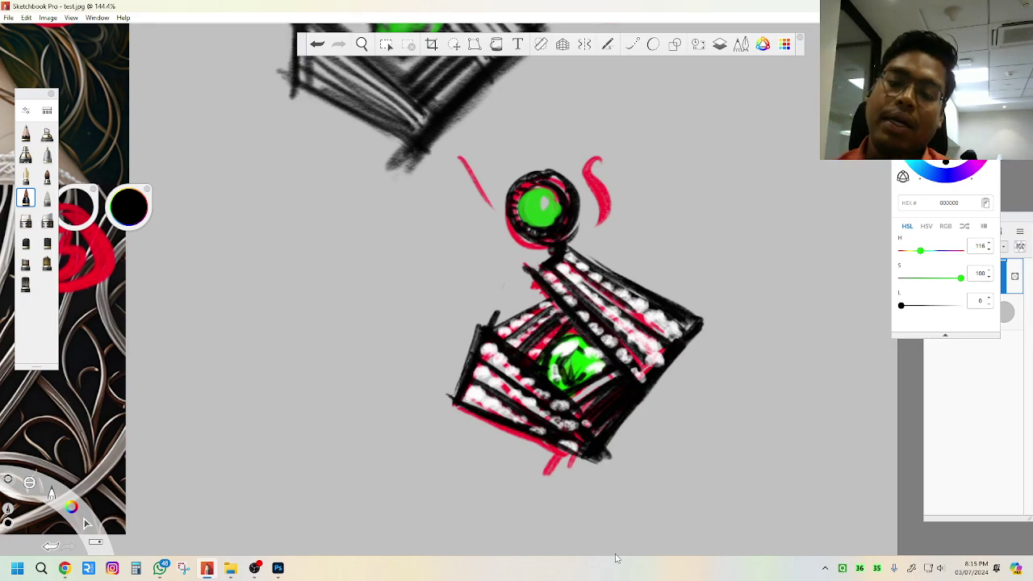
mouse_move(583, 172)
mouse_down()
mouse_move(578, 229)
mouse_move(571, 210)
mouse_up()
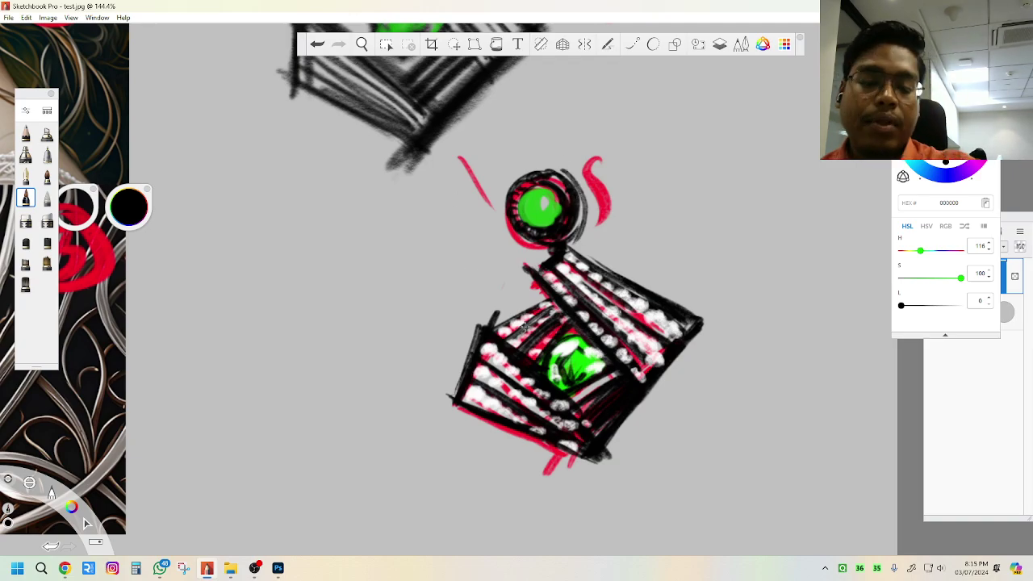
Lasso the original earring sketch with its circled 1, move it onto the portrait image's edge, and deselect it
scroll(524, 327, down, 5)
scroll(573, 164, up, 3)
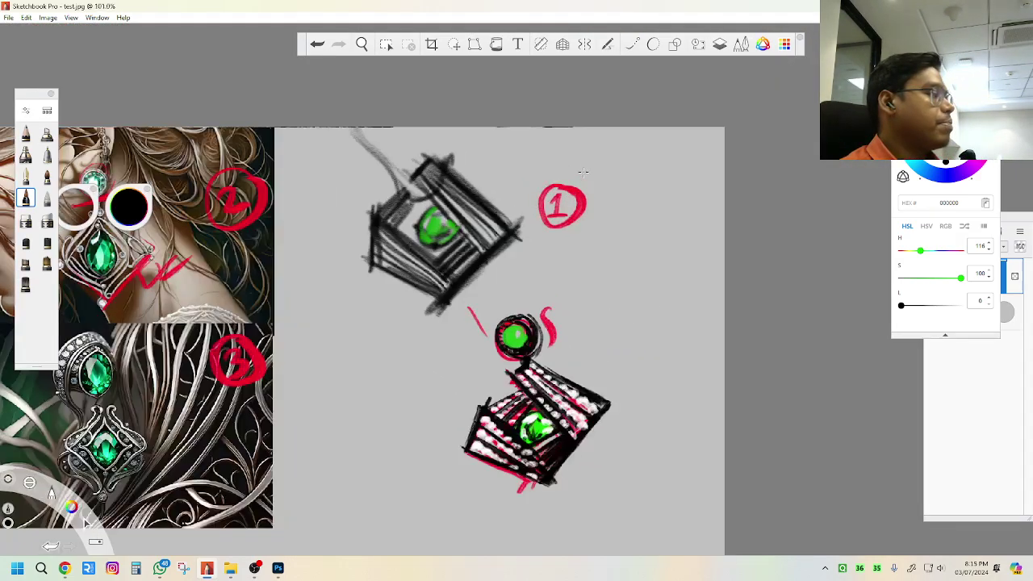
scroll(443, 279, down, 2)
scroll(442, 279, up, 1)
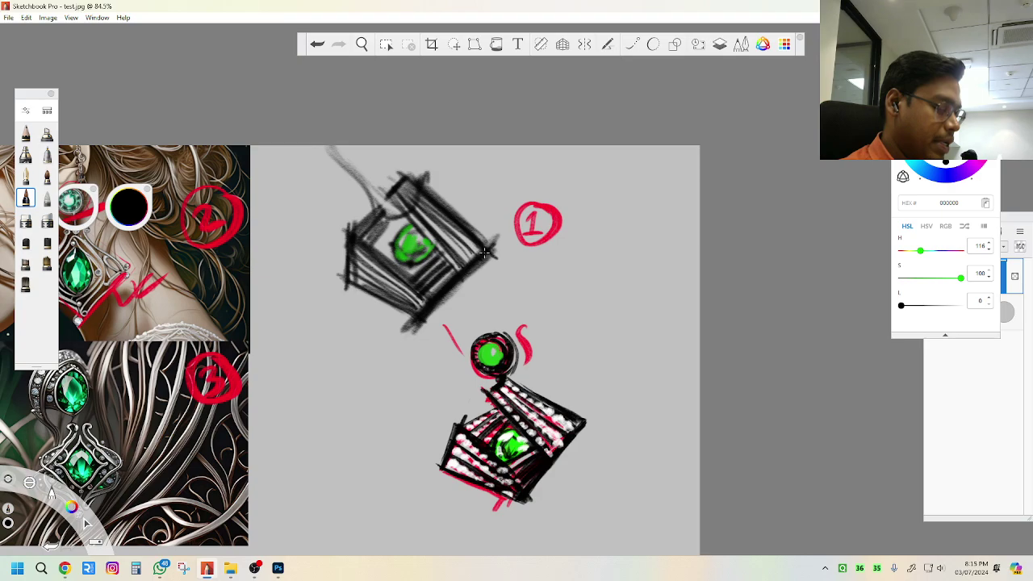
key(l)
mouse_move(575, 227)
mouse_down()
mouse_move(426, 344)
mouse_move(291, 238)
mouse_move(361, 144)
mouse_move(293, 69)
mouse_move(510, 44)
mouse_move(520, 150)
mouse_up()
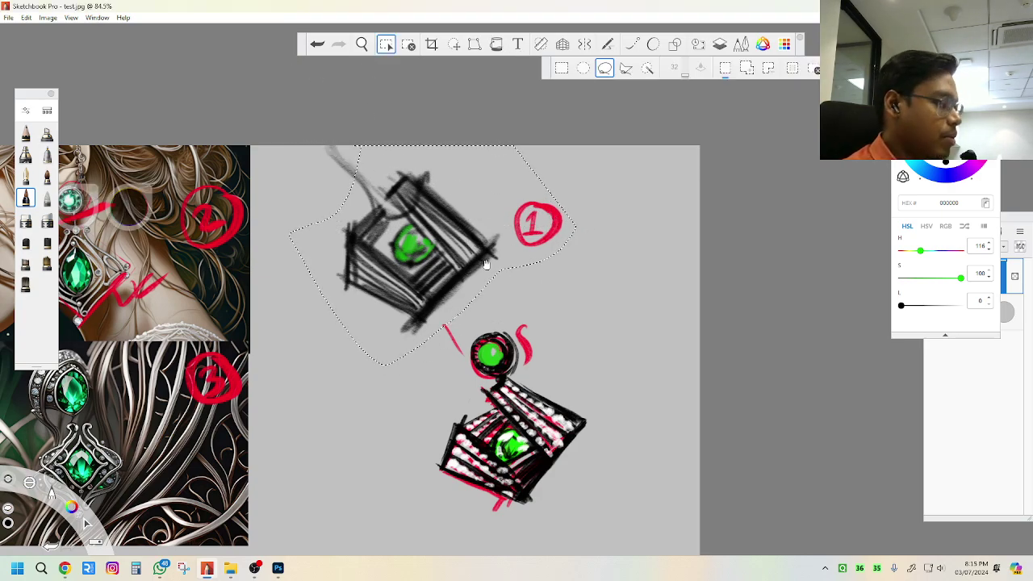
key(v)
drag(472, 249, 476, 268)
mouse_move(510, 300)
mouse_down()
mouse_move(377, 379)
mouse_move(296, 334)
mouse_up()
click(292, 296)
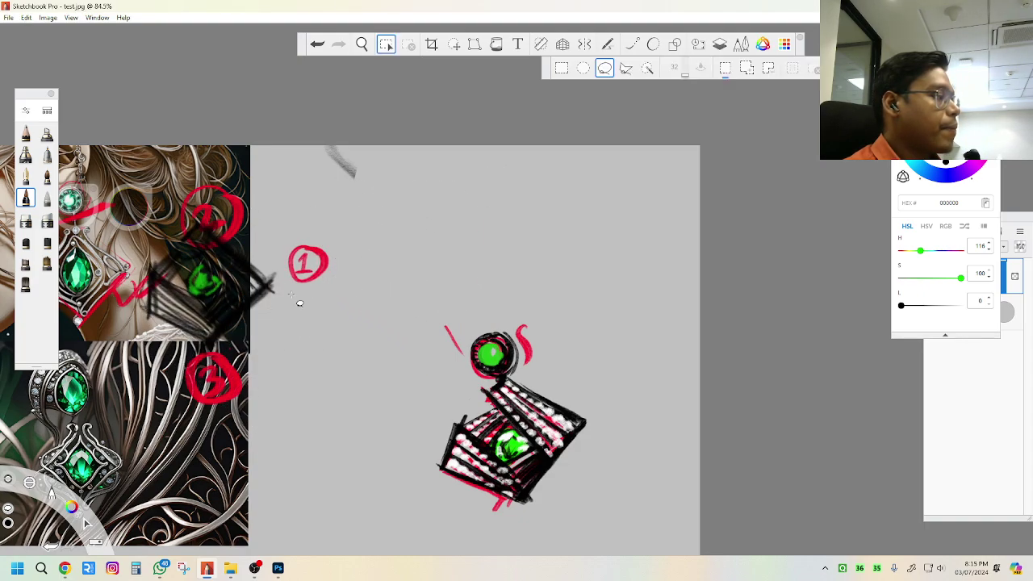
Examine the new earring drawing at different magnifications
scroll(555, 391, up, 5)
scroll(484, 311, down, 5)
scroll(555, 314, up, 4)
scroll(452, 339, down, 4)
scroll(351, 361, up, 4)
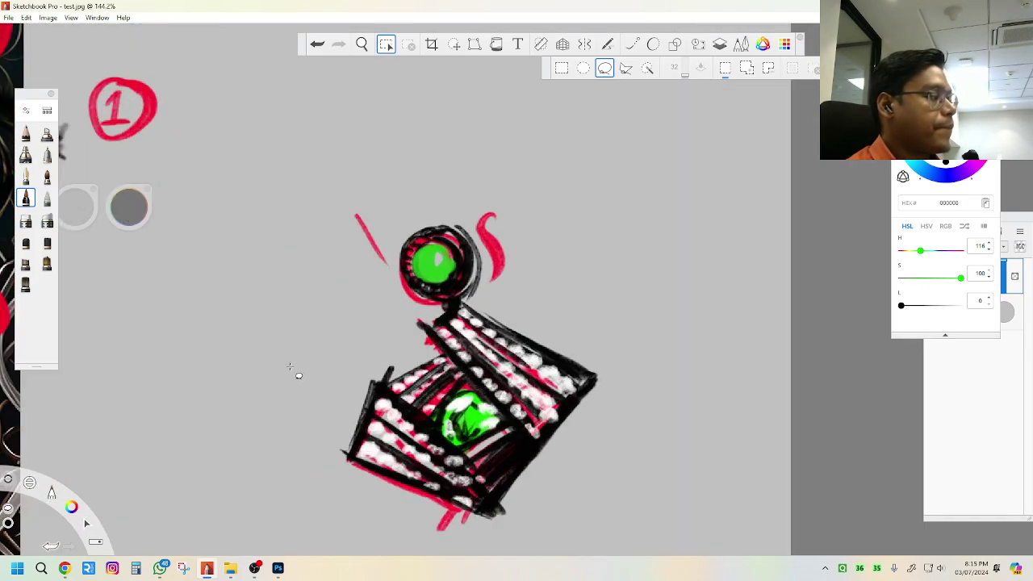
scroll(290, 367, down, 1)
scroll(406, 432, up, 1)
scroll(408, 435, down, 3)
scroll(410, 435, up, 2)
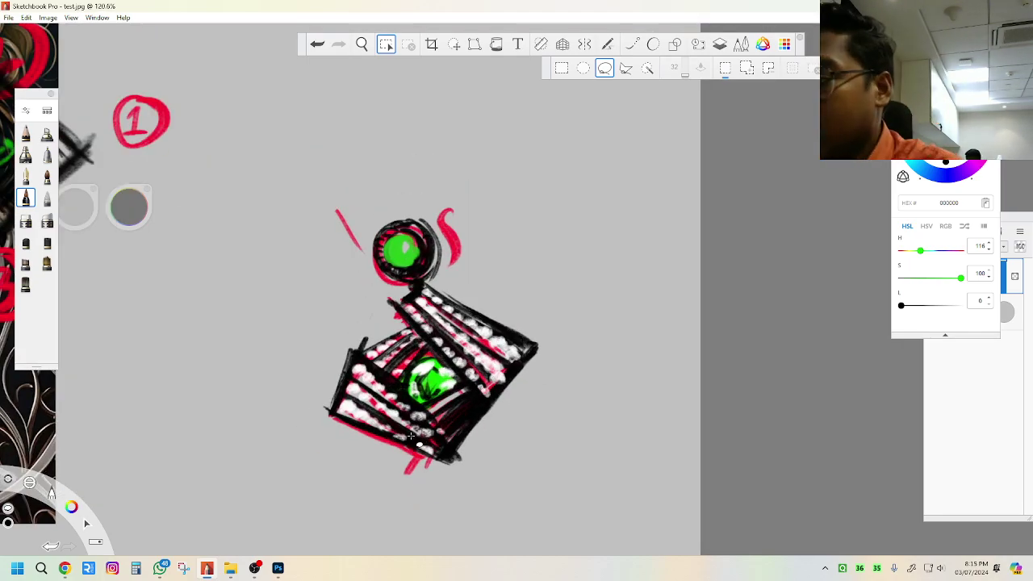
drag(946, 156, 944, 228)
drag(315, 198, 359, 246)
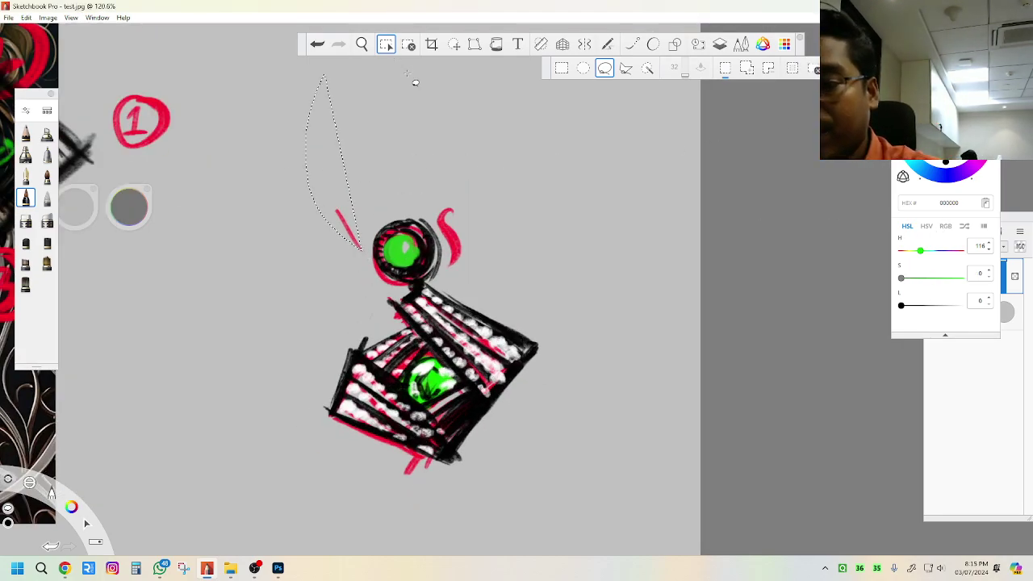
click(442, 195)
key(v)
drag(484, 215, 544, 241)
click(539, 213)
Review the whole canvas with the reference images and the new earring, then inspect the earring up close
key(ctrl+minus)
key(ctrl+minus)
key(ctrl+minus)
key(ctrl+minus)
click(978, 380)
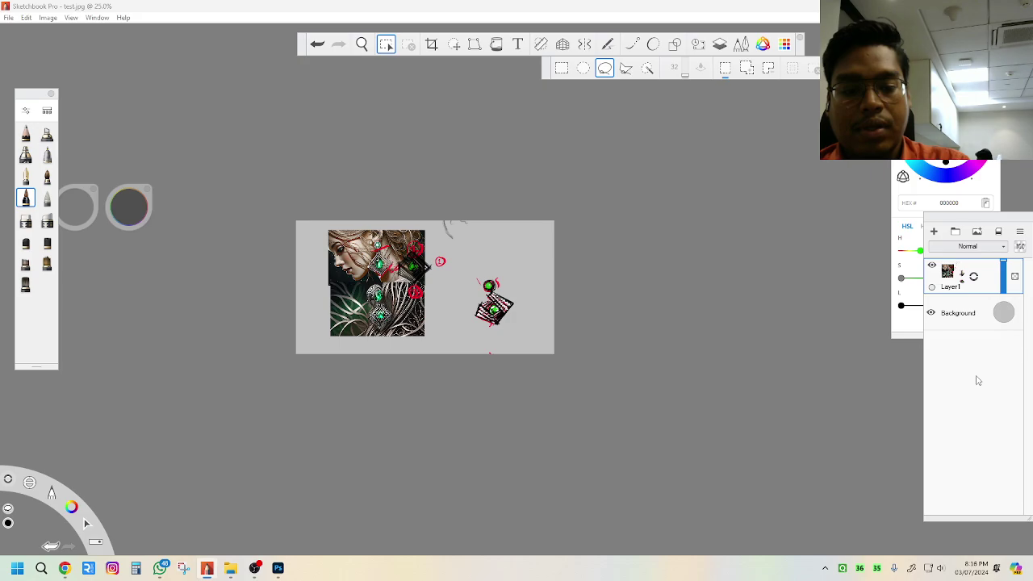
key(f)
key(f)
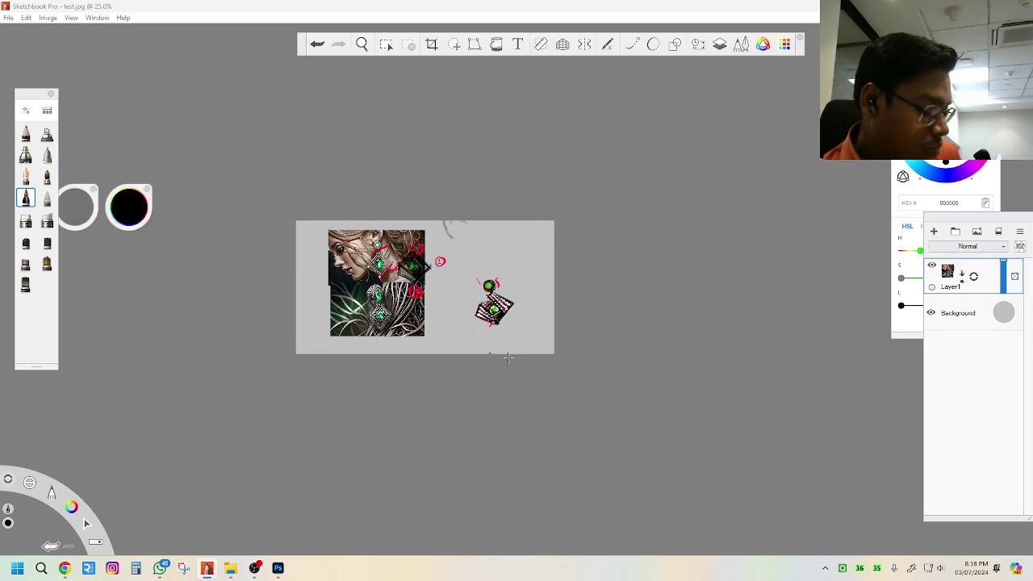
scroll(449, 325, up, 10)
scroll(654, 192, down, 2)
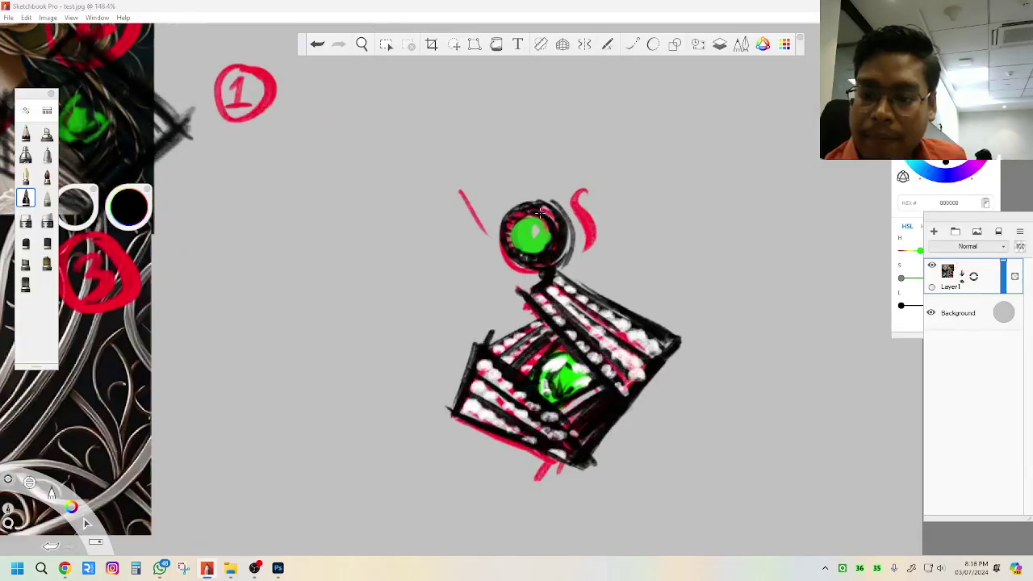
Sketch a black ear outline with curved rim lines, inner folds and a lobe curve around the round stud
scroll(540, 214, up, 1)
scroll(540, 214, down, 2)
scroll(593, 160, up, 3)
scroll(592, 262, down, 2)
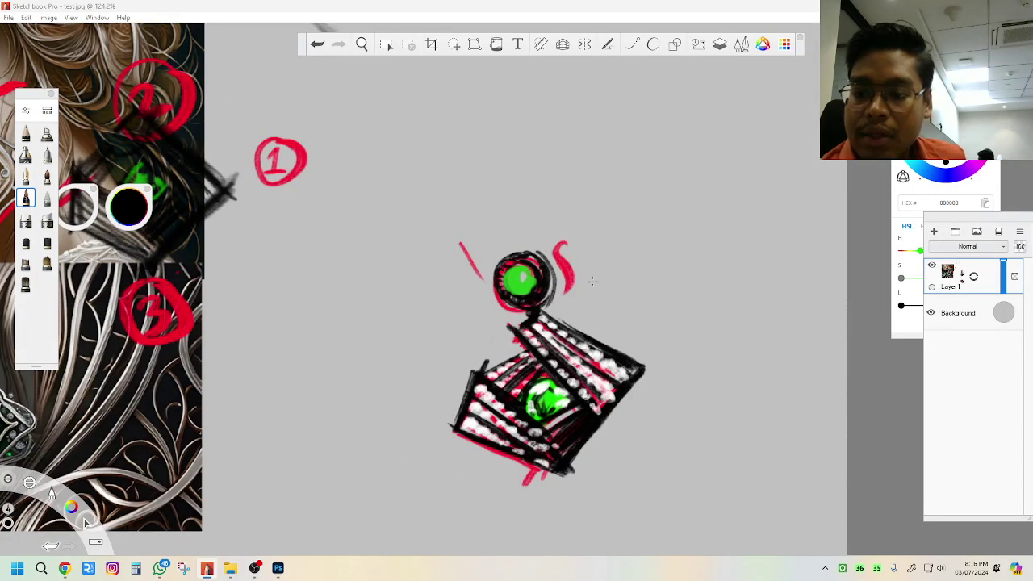
key(space)
drag(633, 224, 640, 294)
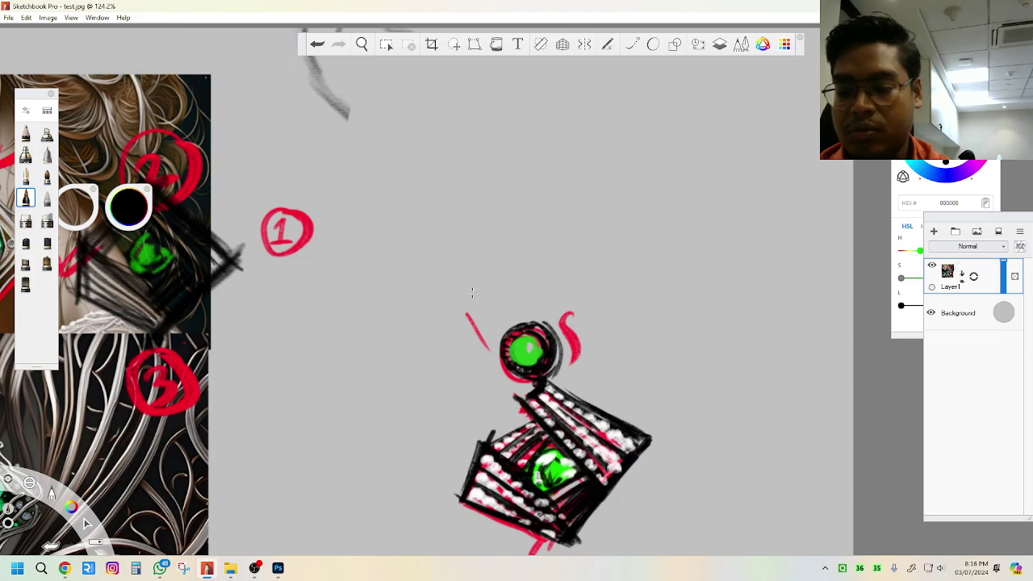
drag(492, 347, 541, 141)
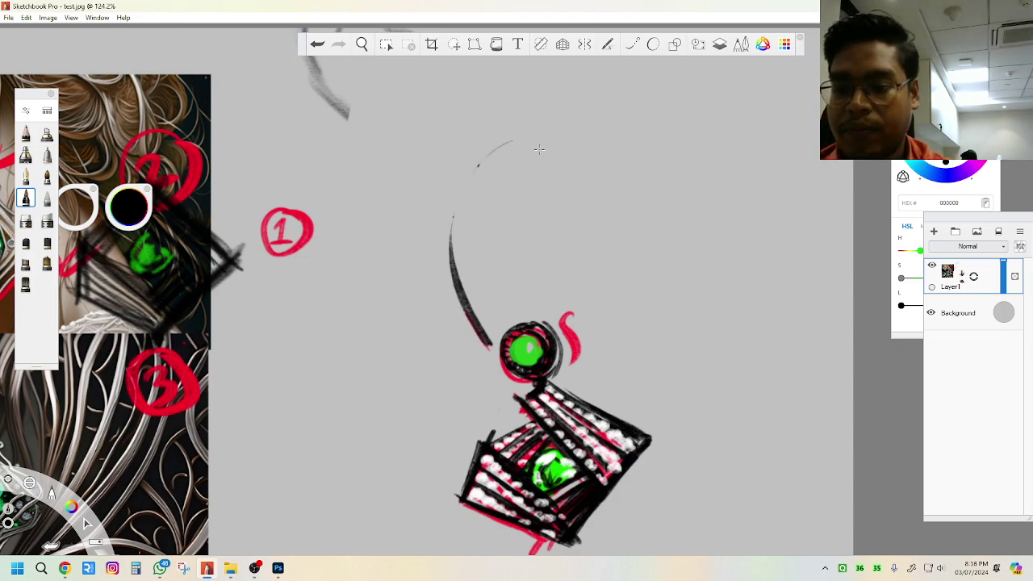
drag(483, 295, 565, 125)
mouse_move(491, 233)
mouse_down()
mouse_move(490, 216)
mouse_move(632, 190)
mouse_up()
drag(549, 219, 572, 236)
drag(597, 305, 571, 364)
drag(529, 111, 483, 335)
drag(484, 126, 487, 322)
Airbrush soft black shadows behind the earring's lower edge, beside the stud and along the ear's inner and outer curves
key(space)
mouse_move(660, 305)
mouse_down()
mouse_move(676, 317)
mouse_move(606, 216)
mouse_move(589, 210)
mouse_up()
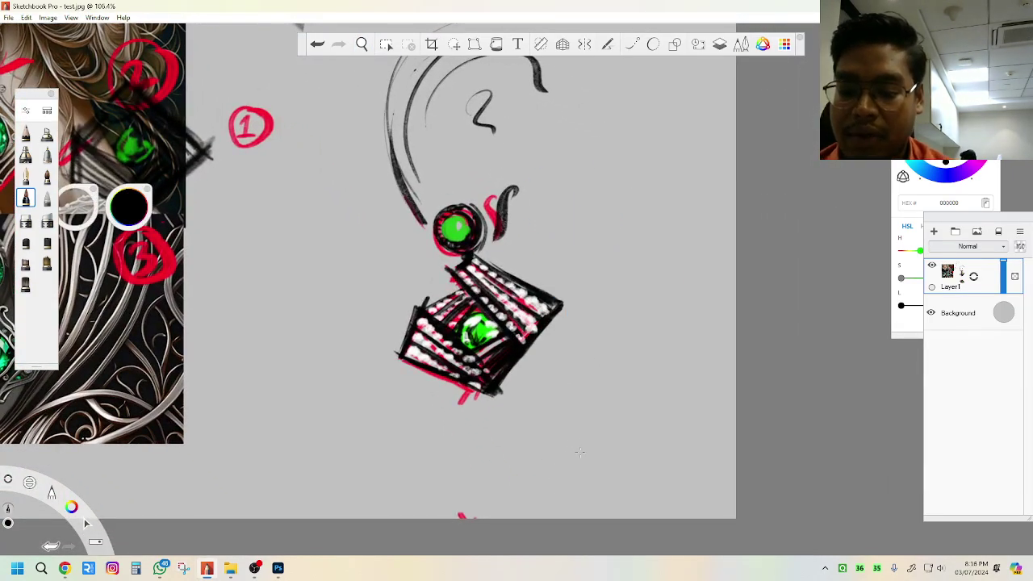
click(25, 153)
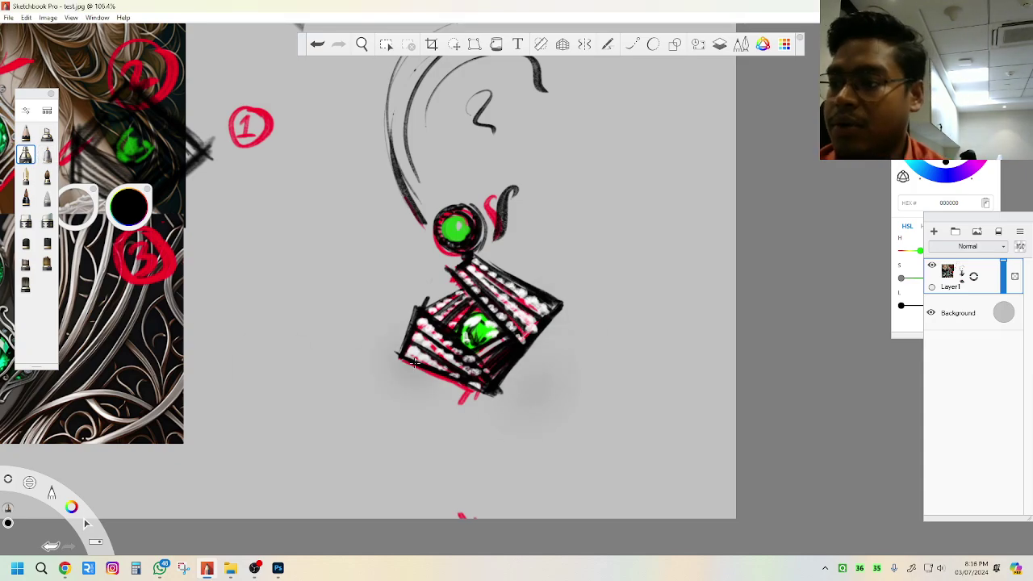
click(27, 113)
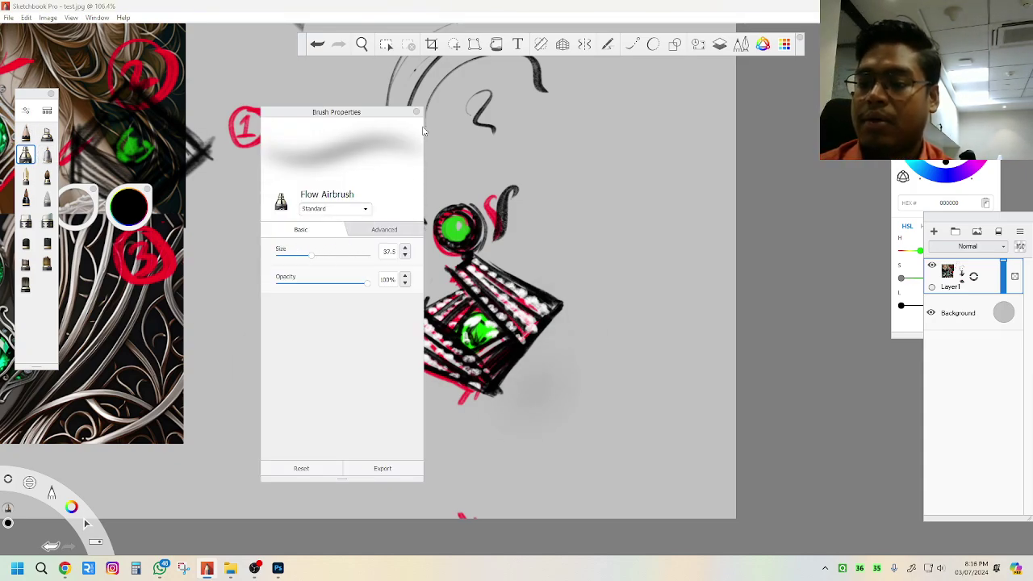
click(415, 111)
mouse_move(538, 372)
mouse_down()
mouse_move(527, 381)
mouse_move(562, 326)
mouse_move(457, 392)
mouse_move(489, 404)
mouse_move(554, 360)
mouse_move(499, 413)
mouse_up()
mouse_move(504, 245)
mouse_down()
mouse_move(500, 236)
mouse_move(496, 252)
mouse_move(488, 242)
mouse_move(534, 217)
mouse_up()
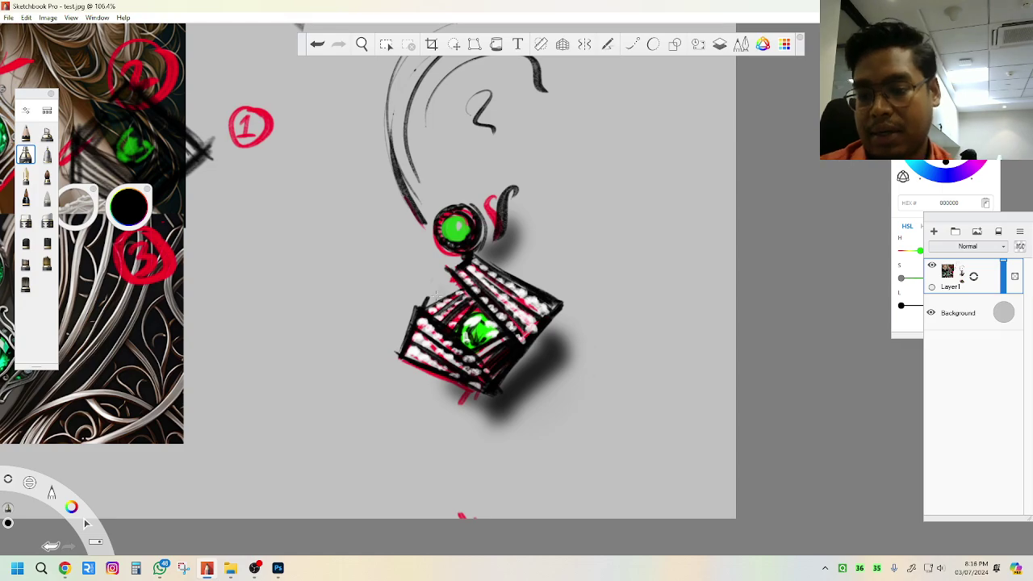
mouse_move(383, 154)
mouse_down()
mouse_move(444, 241)
mouse_move(461, 81)
mouse_move(469, 152)
mouse_up()
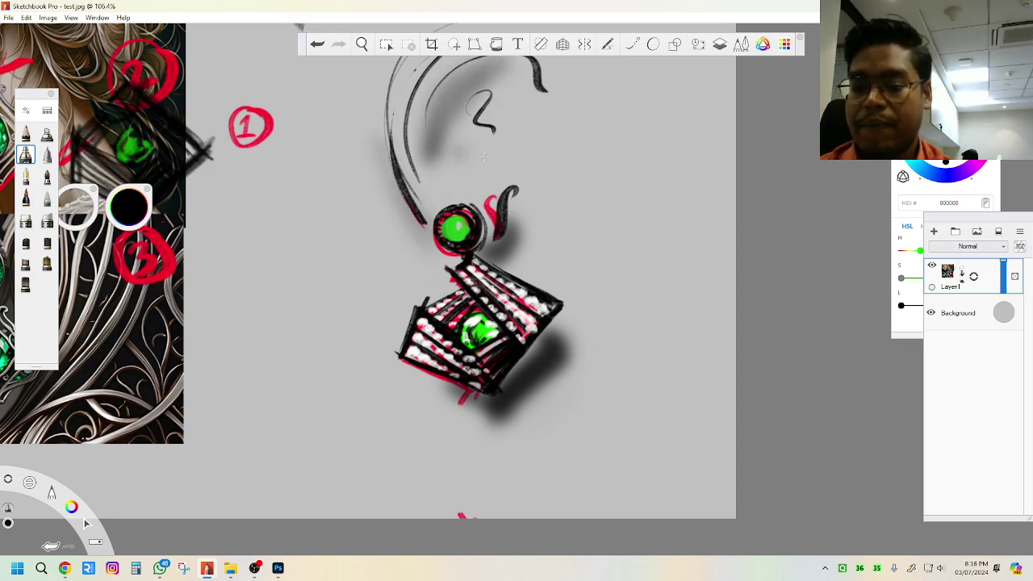
drag(532, 386, 502, 412)
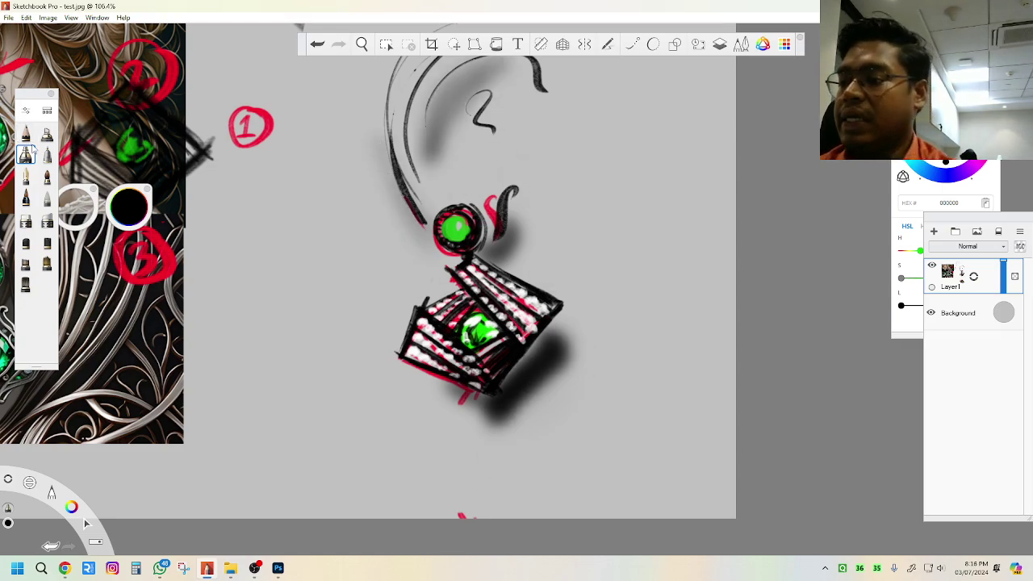
Sign the drawing in black with the artist's handwritten signature below the earring
click(27, 198)
mouse_move(533, 421)
mouse_down()
mouse_move(601, 423)
mouse_move(674, 370)
mouse_up()
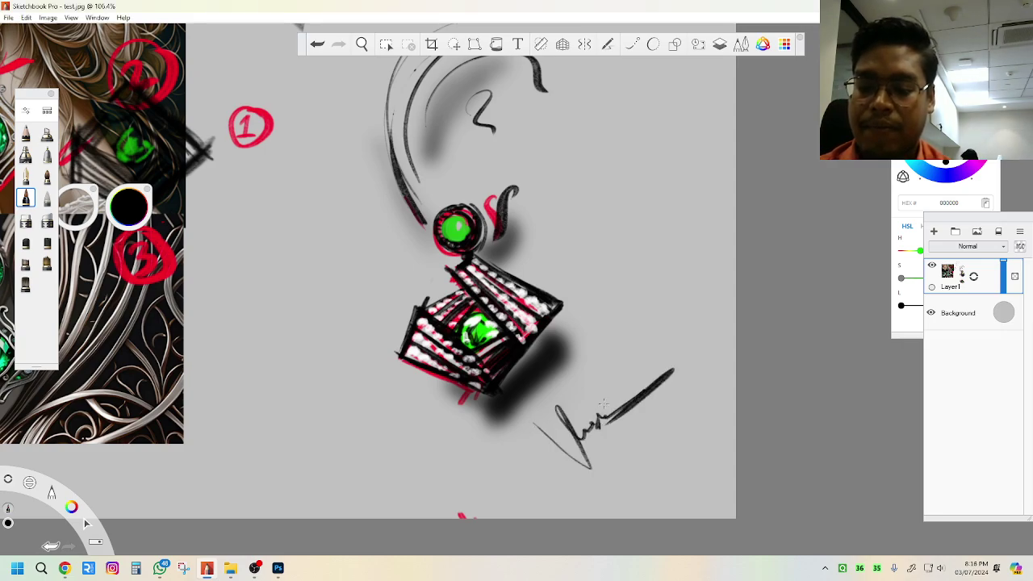
drag(599, 416, 623, 406)
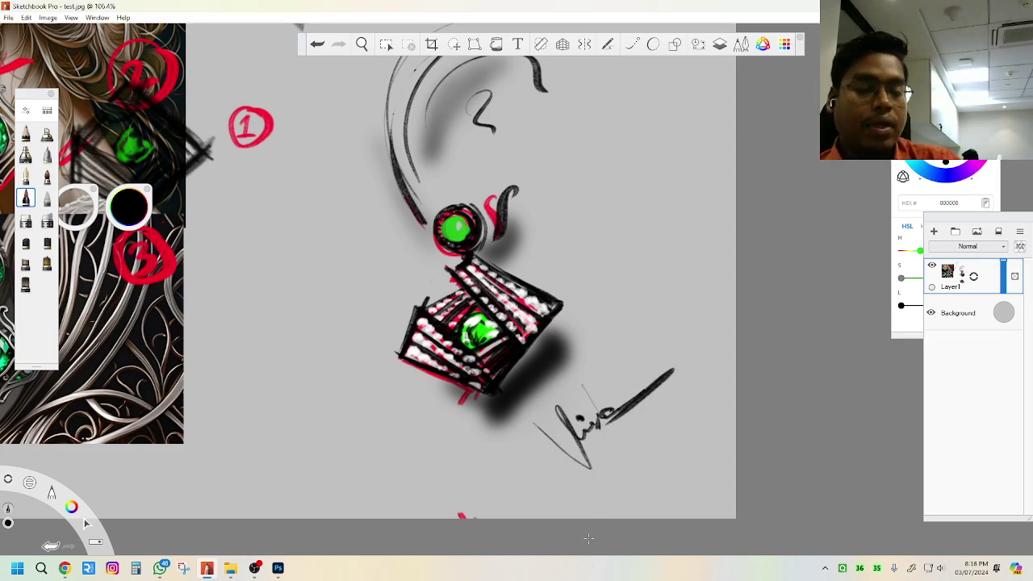
Compare the signed earring drawing with the two reference images at different magnifications
scroll(653, 456, up, 4)
scroll(726, 446, down, 7)
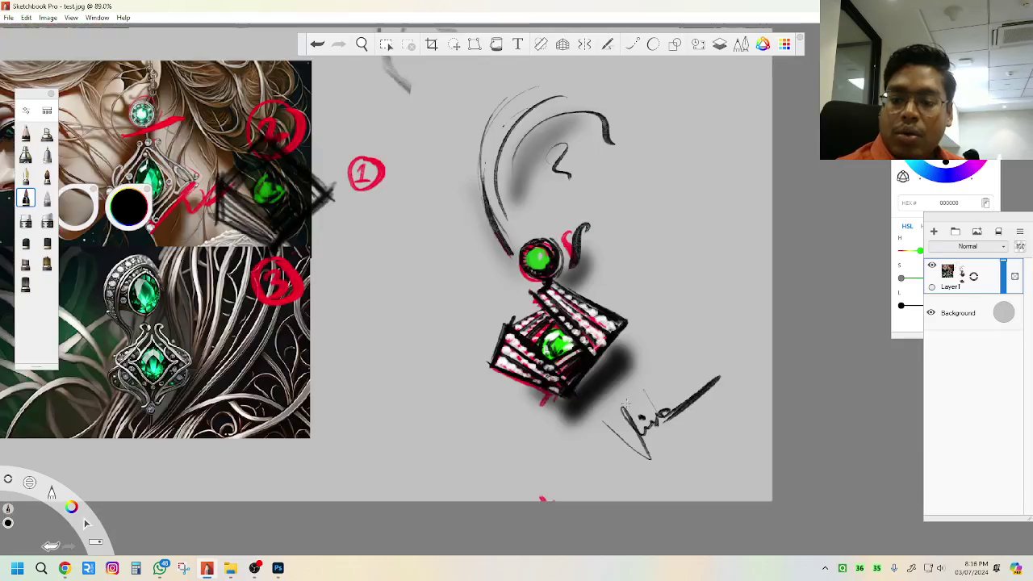
scroll(476, 349, up, 1)
scroll(315, 279, up, 5)
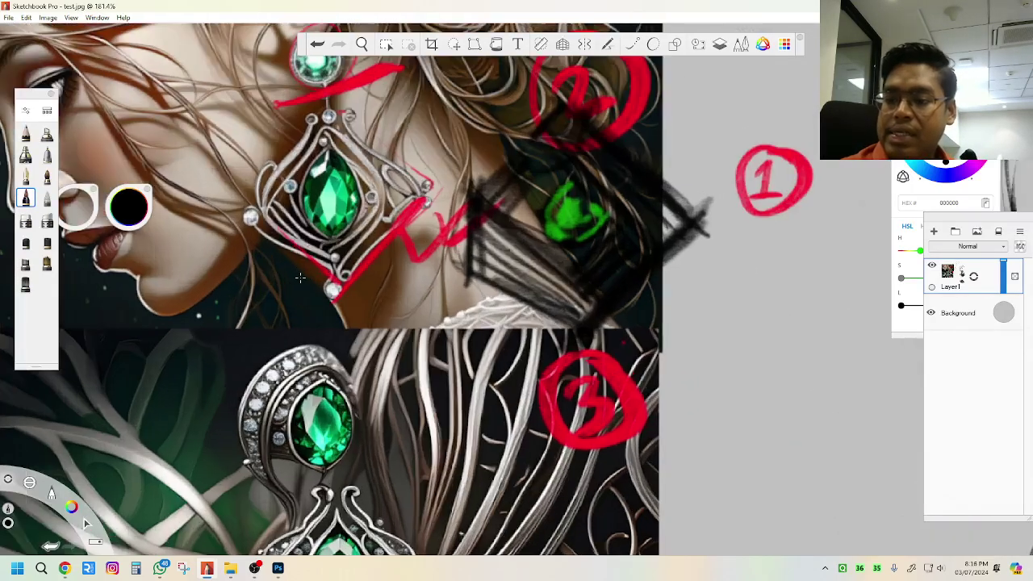
scroll(316, 280, down, 5)
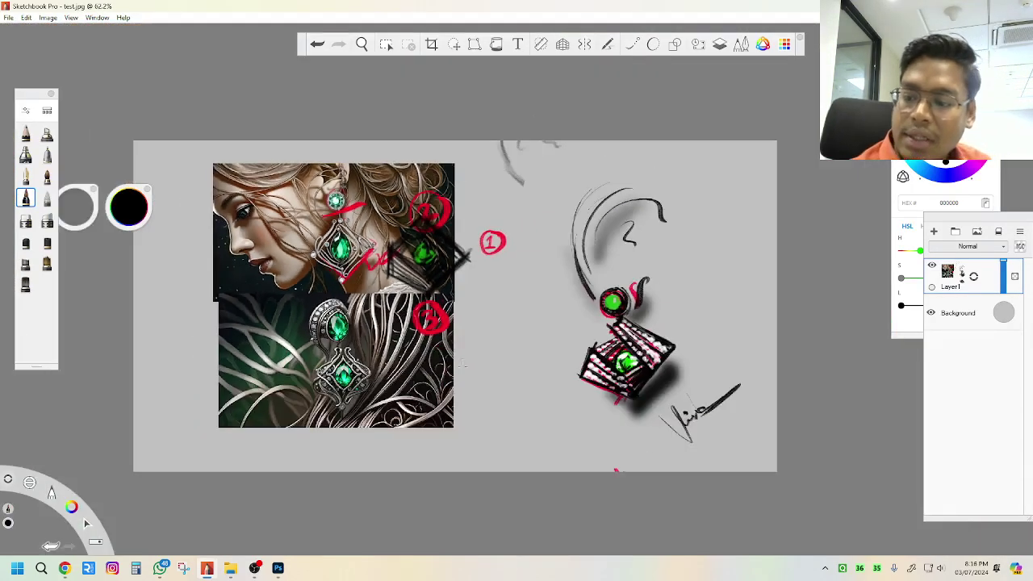
scroll(327, 258, up, 1)
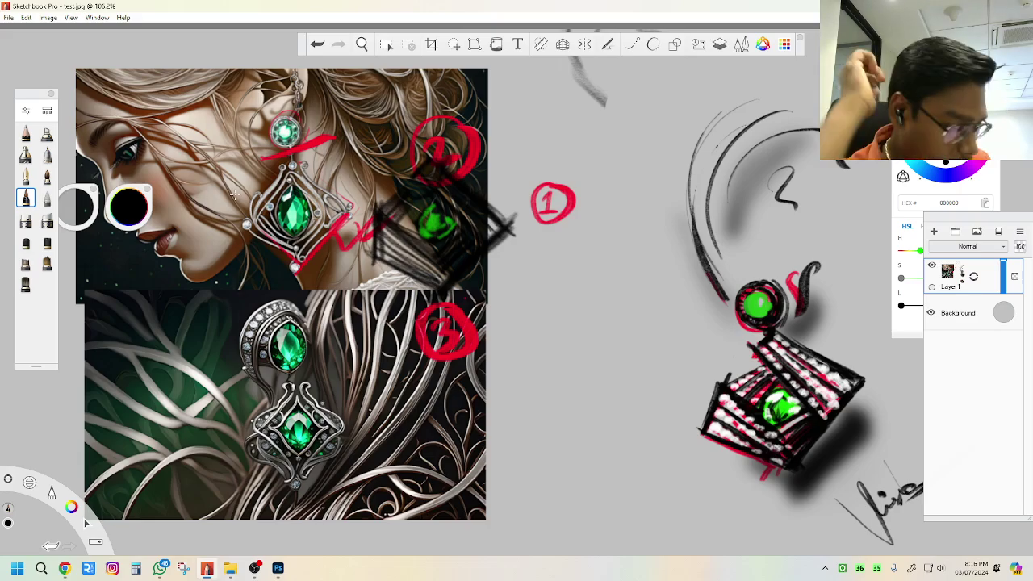
scroll(233, 194, down, 2)
scroll(234, 195, up, 1)
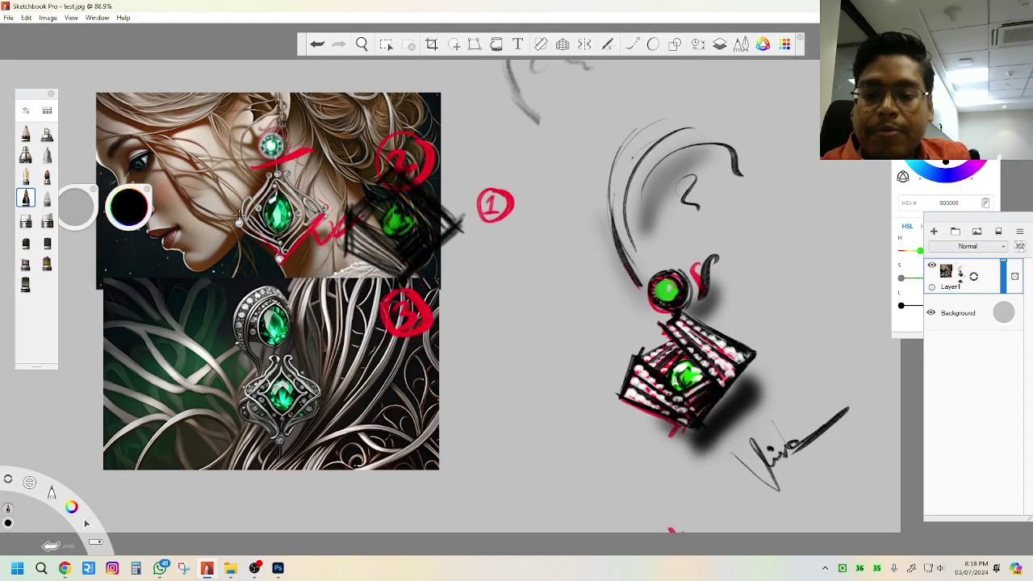
scroll(233, 205, up, 2)
scroll(233, 206, down, 2)
scroll(233, 206, up, 1)
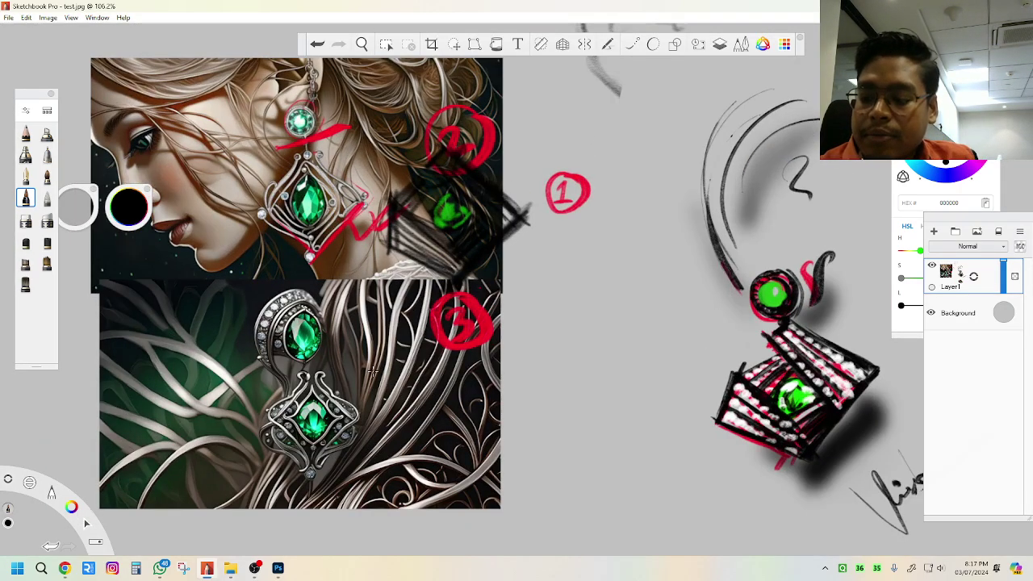
scroll(395, 267, down, 1)
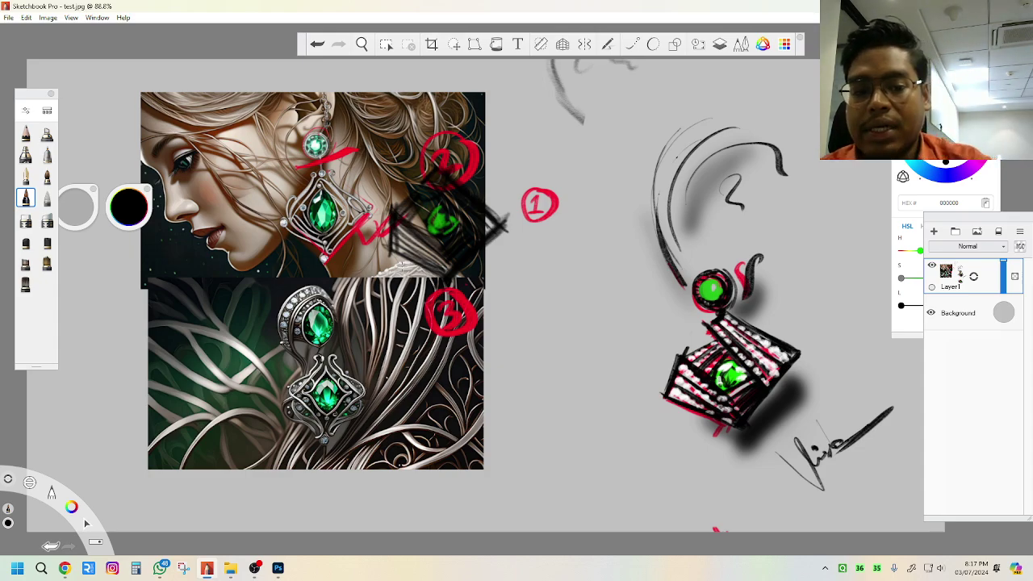
Set the brush colour to white and paint highlights on the green stones and dots along the earring body's dark band
drag(901, 305, 961, 306)
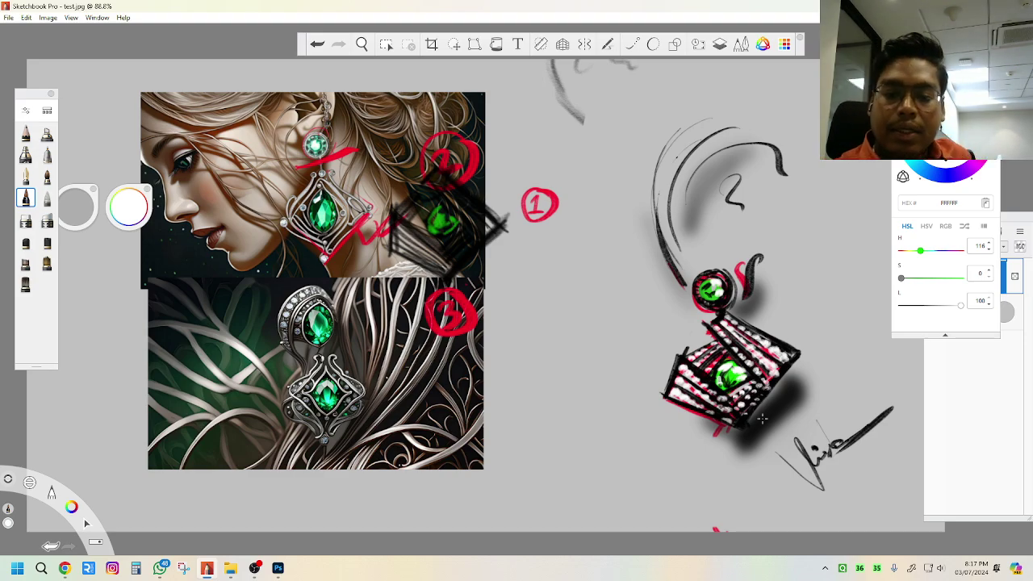
scroll(658, 278, up, 2)
scroll(658, 272, down, 2)
scroll(633, 268, up, 2)
scroll(574, 292, down, 2)
scroll(645, 303, up, 2)
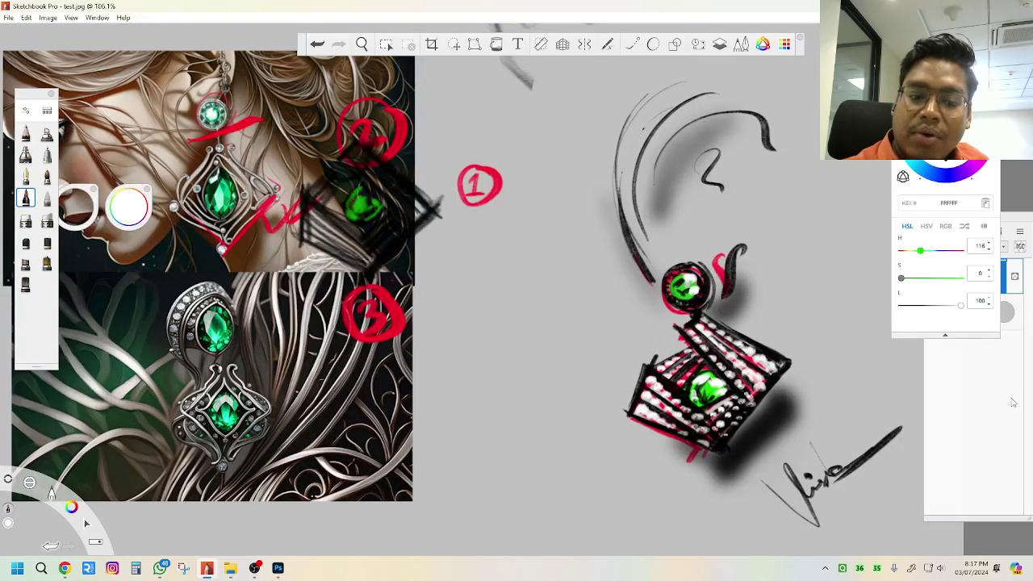
Add a new layer above the drawing and hide Layer1 to get an empty canvas
click(967, 293)
click(934, 232)
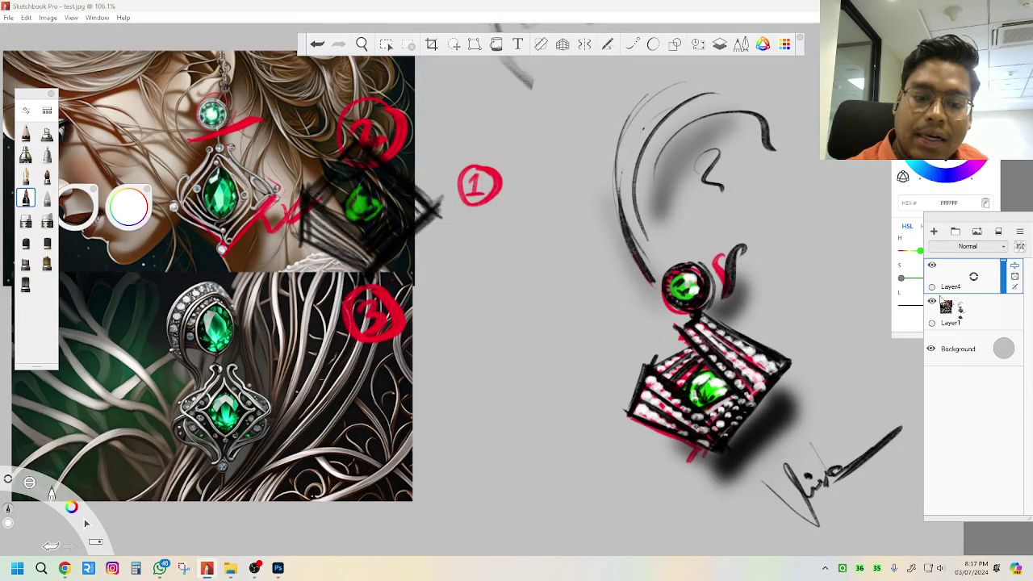
click(932, 301)
scroll(593, 207, down, 3)
scroll(442, 150, up, 2)
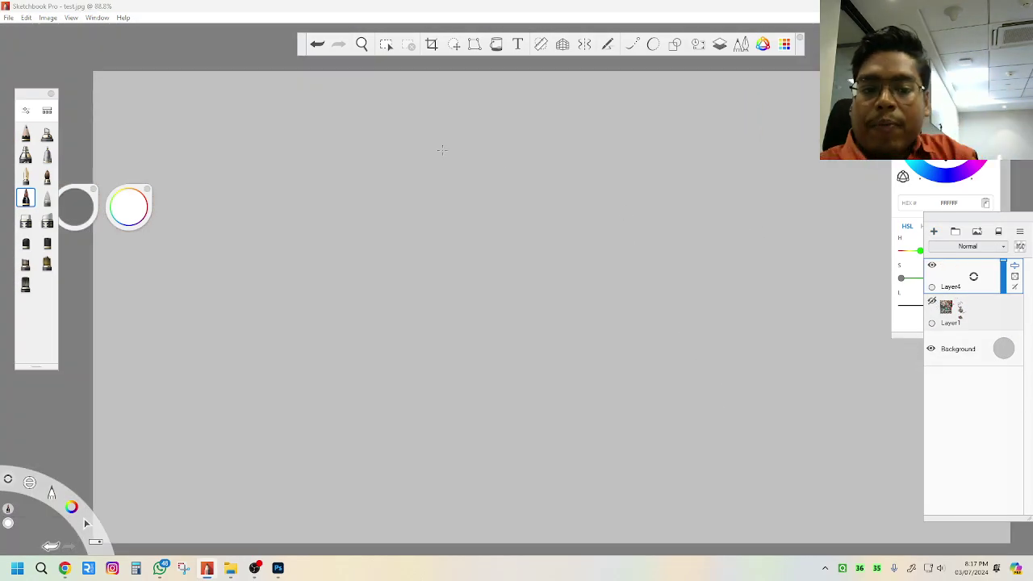
Set the brush colour to black and handwrite "1.) Mid Journey - acc open" across the upper canvas
drag(946, 149, 950, 211)
drag(325, 109, 325, 129)
drag(318, 124, 343, 112)
mouse_move(332, 93)
mouse_down()
mouse_move(363, 118)
mouse_move(335, 145)
mouse_up()
drag(383, 123, 410, 123)
click(416, 101)
mouse_move(418, 109)
mouse_down()
mouse_move(418, 122)
mouse_move(447, 120)
mouse_up()
mouse_move(449, 92)
mouse_down()
mouse_move(450, 123)
mouse_move(591, 121)
mouse_move(606, 108)
mouse_up()
mouse_move(597, 101)
mouse_down()
mouse_move(621, 100)
mouse_move(628, 169)
mouse_up()
drag(628, 169, 577, 161)
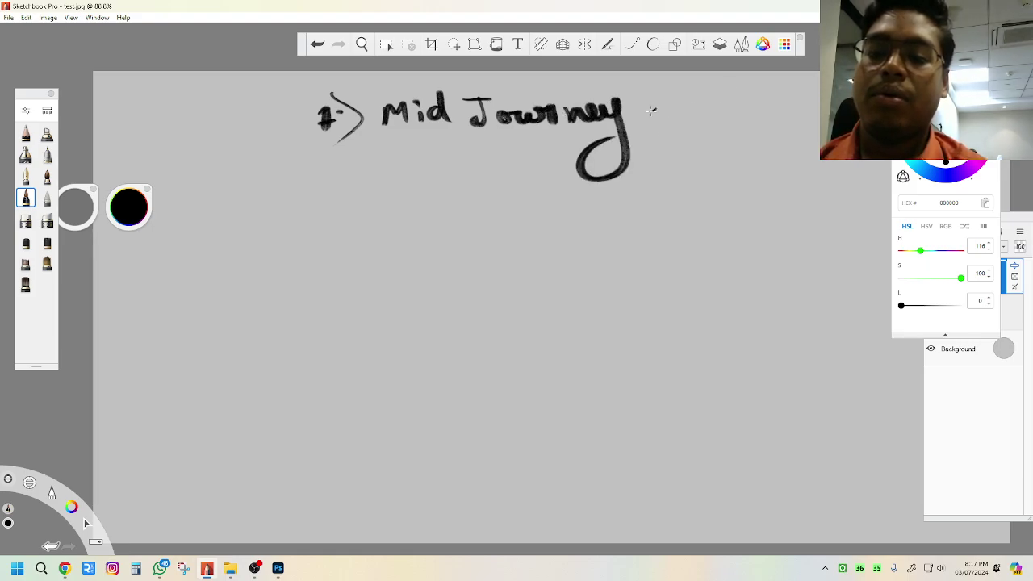
drag(687, 112, 763, 107)
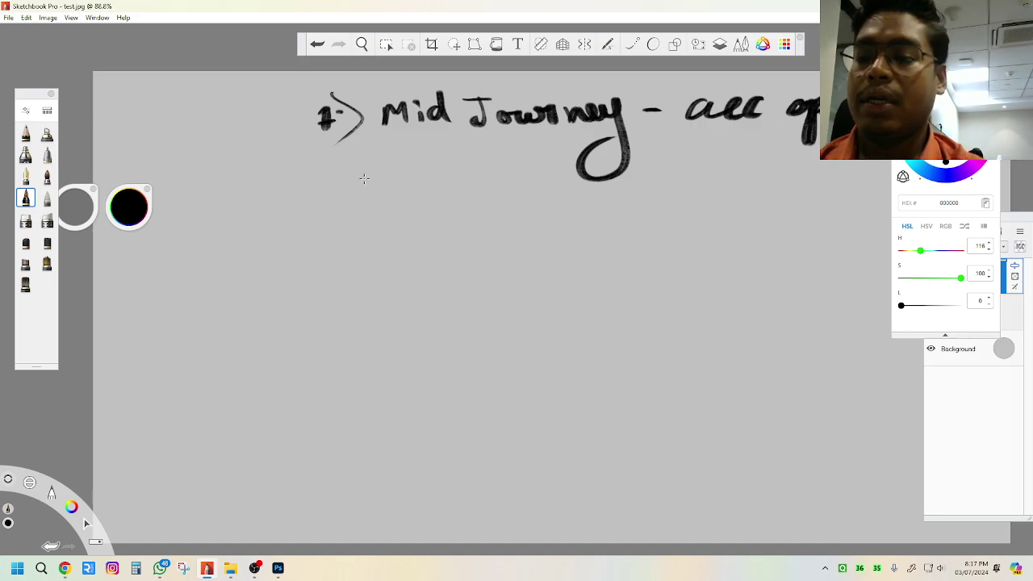
Handwrite "2.) Adobe photoshop" beneath the first list item and thicken the first item's bracket
drag(319, 105, 327, 203)
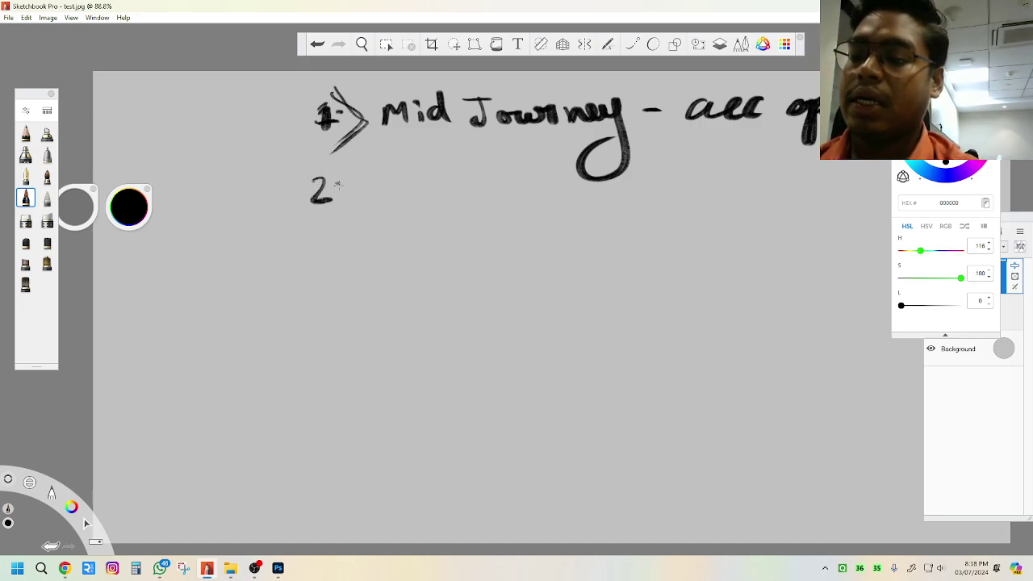
click(338, 185)
drag(328, 157, 337, 236)
mouse_move(381, 208)
mouse_down()
mouse_move(409, 211)
mouse_move(406, 192)
mouse_up()
mouse_move(428, 191)
mouse_down()
mouse_move(415, 196)
mouse_move(434, 172)
mouse_up()
drag(445, 189, 428, 205)
mouse_move(463, 166)
mouse_down()
mouse_move(446, 192)
mouse_move(487, 189)
mouse_up()
mouse_move(483, 192)
mouse_down()
mouse_move(502, 184)
mouse_move(522, 226)
mouse_up()
drag(522, 190, 546, 187)
drag(546, 194, 578, 193)
mouse_move(574, 173)
mouse_down()
mouse_move(583, 199)
mouse_move(603, 185)
mouse_up()
mouse_move(594, 190)
mouse_down()
mouse_move(618, 182)
mouse_move(629, 198)
mouse_up()
drag(620, 183, 668, 191)
mouse_move(662, 175)
mouse_down()
mouse_move(664, 214)
mouse_move(688, 193)
mouse_move(660, 239)
mouse_up()
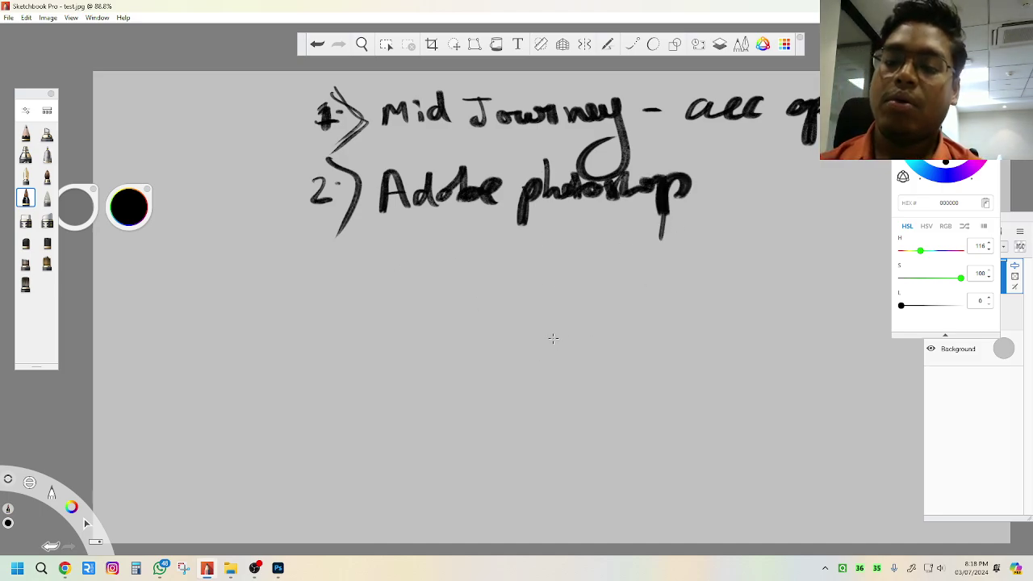
drag(664, 197, 661, 231)
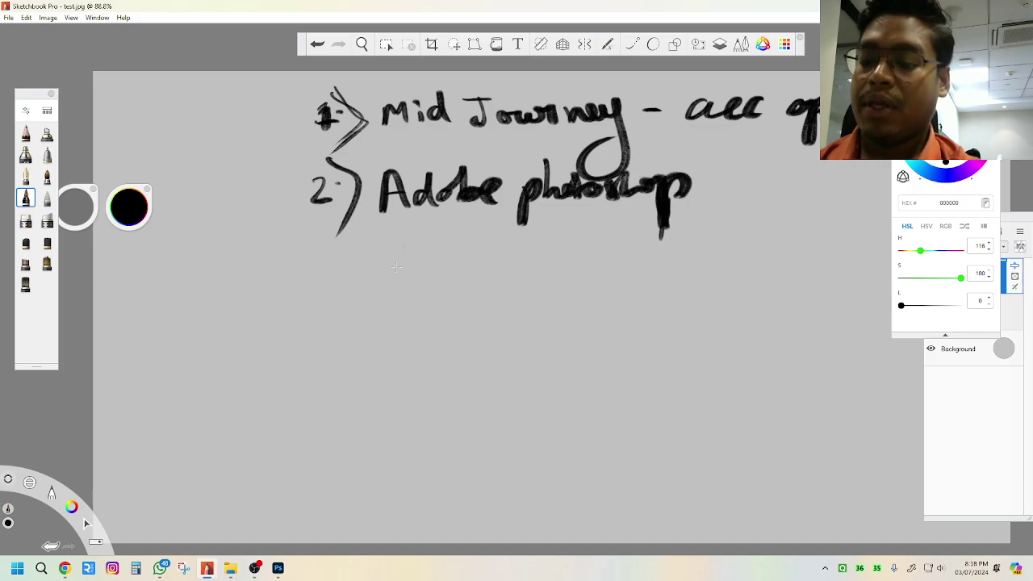
Handwrite "subscription." on the line below "Adobe photoshop"
drag(428, 242, 411, 272)
mouse_move(436, 250)
mouse_down()
mouse_move(449, 268)
mouse_move(466, 255)
mouse_move(497, 269)
mouse_move(534, 266)
mouse_move(553, 250)
mouse_up()
mouse_move(560, 247)
mouse_down()
mouse_move(565, 262)
mouse_move(561, 237)
mouse_up()
mouse_move(576, 239)
mouse_down()
mouse_move(584, 263)
mouse_move(599, 247)
mouse_up()
mouse_move(613, 221)
mouse_down()
mouse_move(617, 253)
mouse_move(633, 234)
mouse_up()
drag(644, 236, 642, 254)
drag(650, 243, 692, 252)
drag(696, 241, 697, 242)
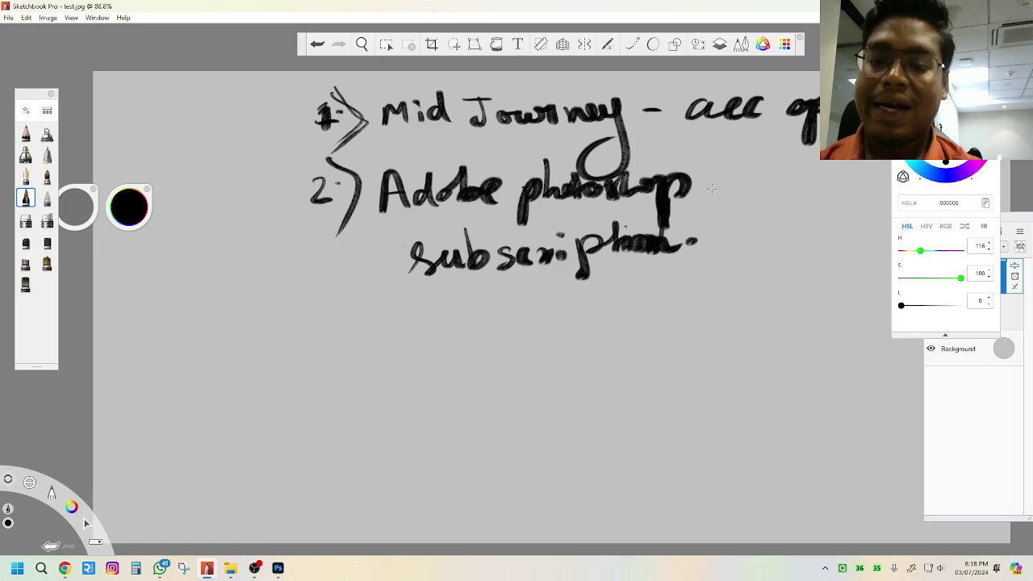
Add a handwritten "- Adobe ID" after "Adobe photoshop" in the second list item
mouse_move(707, 186)
mouse_down()
mouse_move(734, 184)
mouse_move(749, 207)
mouse_up()
drag(752, 169, 770, 202)
drag(752, 185, 783, 201)
drag(795, 186, 799, 191)
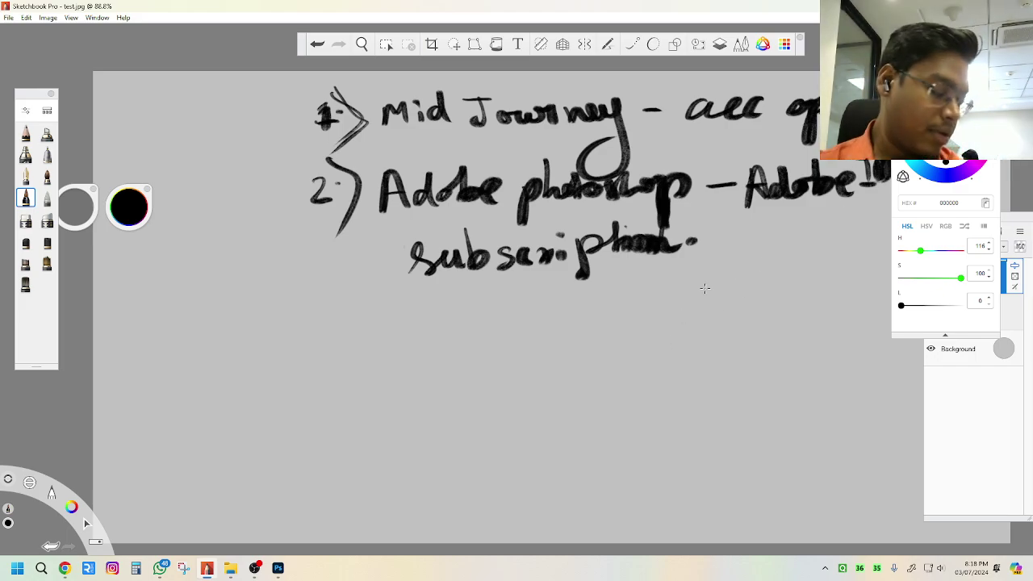
Underline "Mid Journey - acc open" and "Adobe ID", and darken the brackets of both item numbers
key(space)
drag(763, 307, 618, 342)
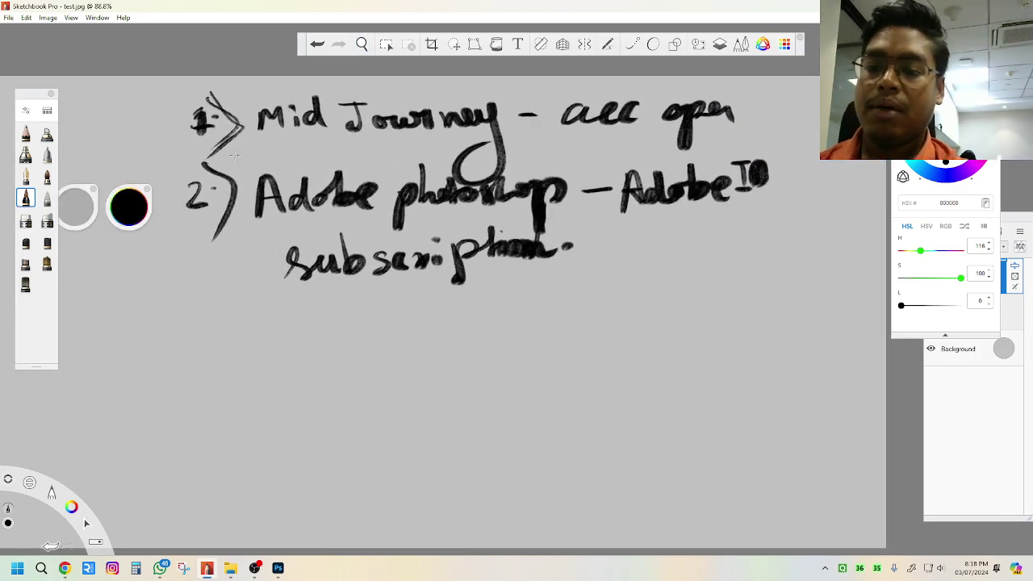
drag(258, 146, 747, 130)
drag(594, 226, 785, 224)
mouse_move(207, 167)
mouse_down()
mouse_move(237, 180)
mouse_move(243, 117)
mouse_up()
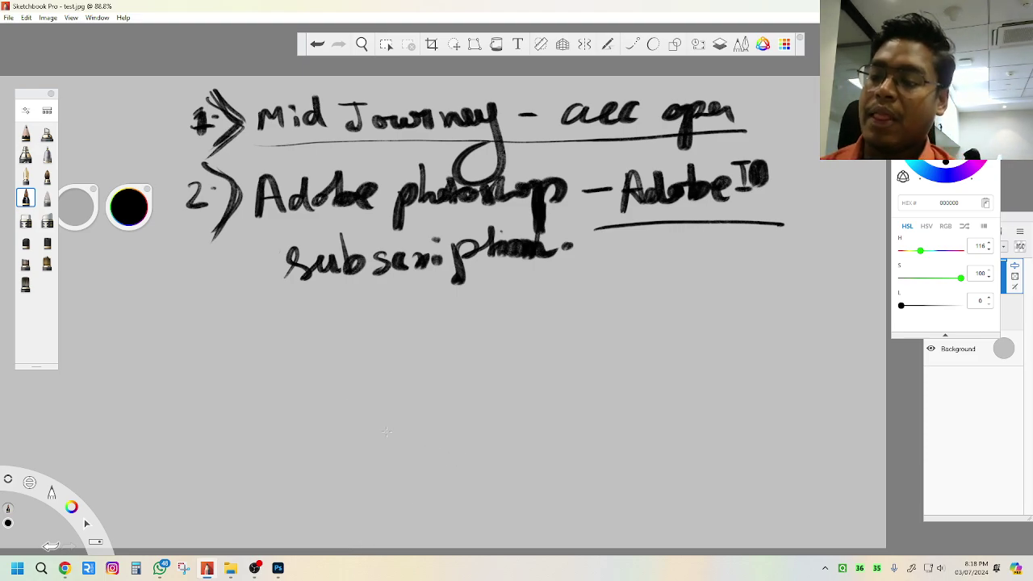
Handwrite "3.) Link" as the third list item and underline it twice
mouse_move(179, 317)
mouse_down()
mouse_move(174, 355)
mouse_move(210, 334)
mouse_up()
drag(200, 299, 203, 381)
mouse_move(315, 302)
mouse_down()
mouse_move(300, 323)
mouse_move(352, 355)
mouse_move(450, 347)
mouse_up()
mouse_move(230, 395)
mouse_down()
mouse_move(447, 398)
mouse_move(401, 401)
mouse_up()
Handwrite "Generate" in large letters below the double underline
mouse_move(258, 426)
mouse_down()
mouse_move(219, 494)
mouse_move(260, 468)
mouse_up()
mouse_move(284, 471)
mouse_down()
mouse_move(321, 484)
mouse_move(411, 472)
mouse_move(480, 484)
mouse_up()
drag(505, 421, 557, 488)
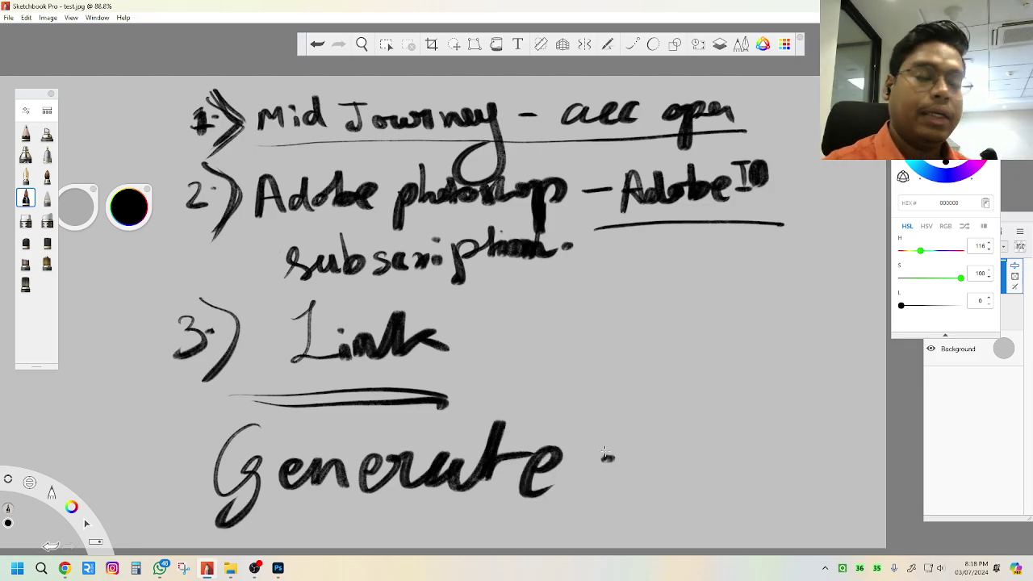
scroll(411, 389, up, 1)
scroll(557, 300, down, 1)
scroll(280, 325, up, 1)
scroll(280, 325, down, 1)
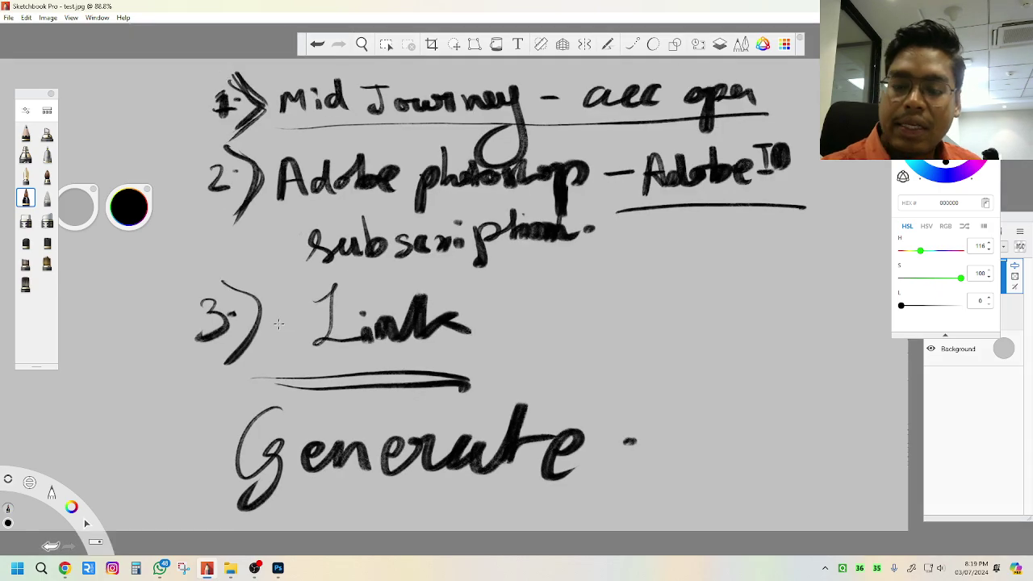